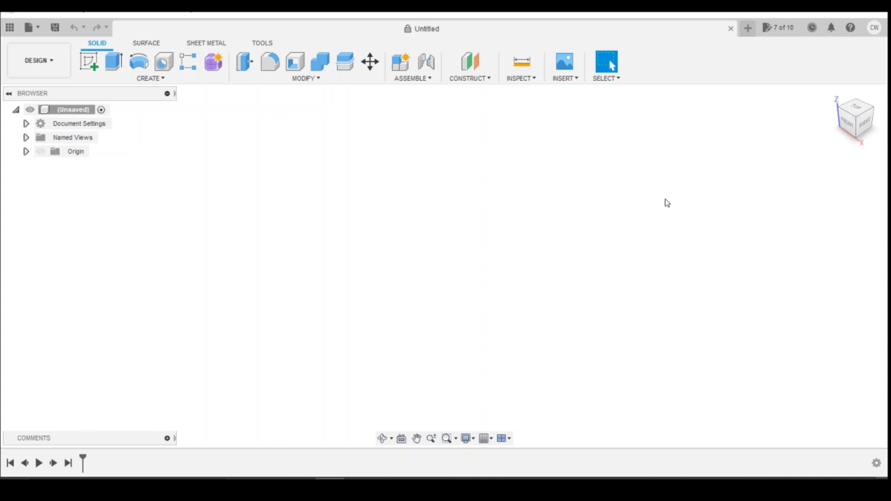
Step: Insert the image "NSE Infrastructure wagon Diagram" from the computer's Parrot lesson folder as a canvas
click(574, 78)
click(580, 115)
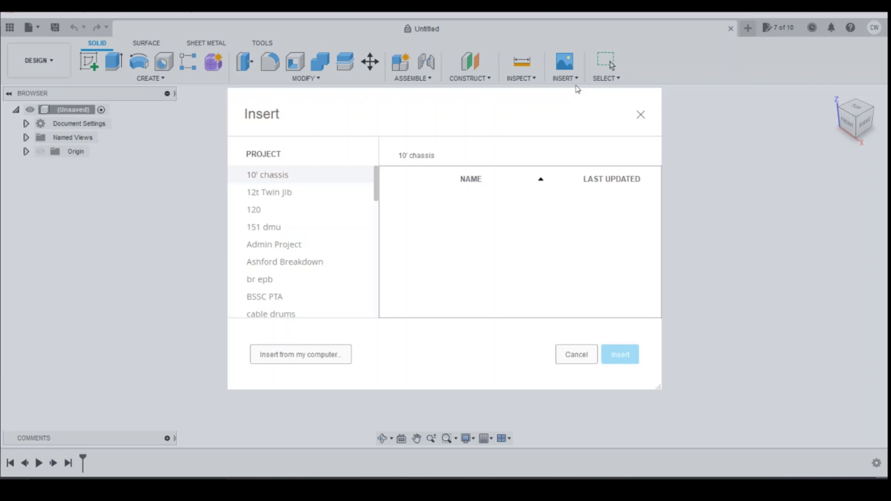
click(319, 357)
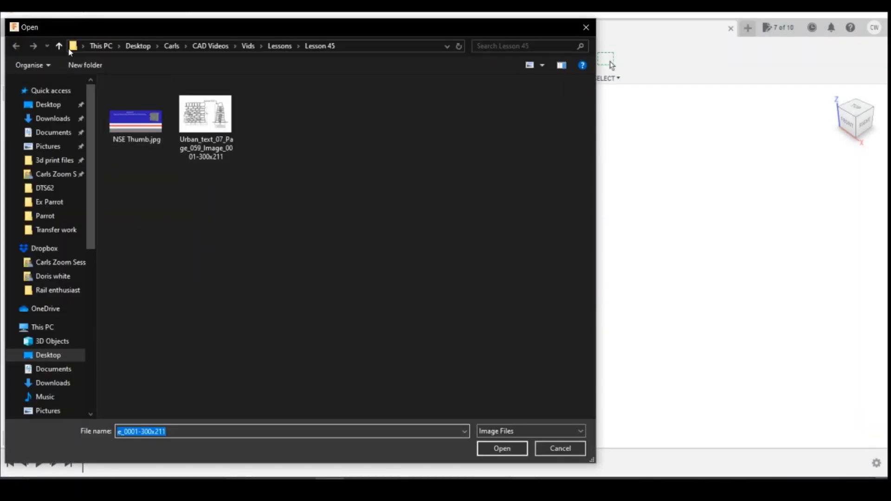
click(60, 46)
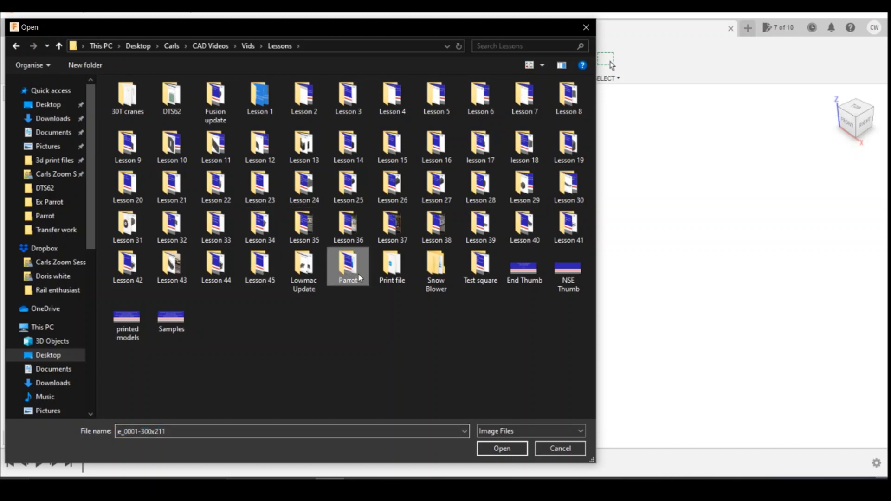
double_click(348, 262)
click(303, 89)
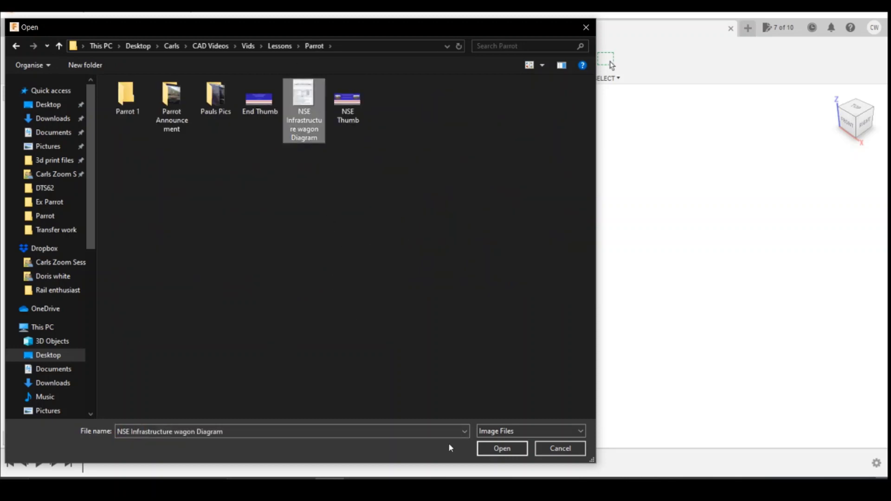
click(504, 448)
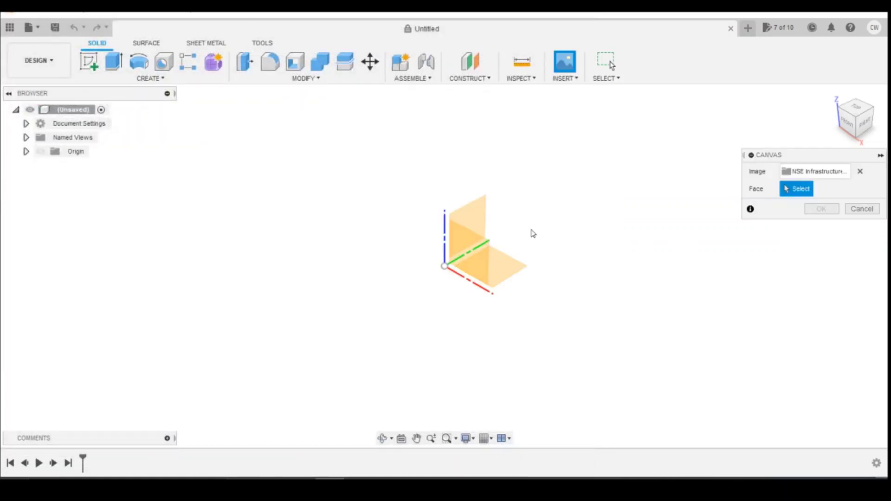
Step: Place the canvas on the XZ plane and flip it horizontally so the wagon diagram reads correctly from the front
click(475, 250)
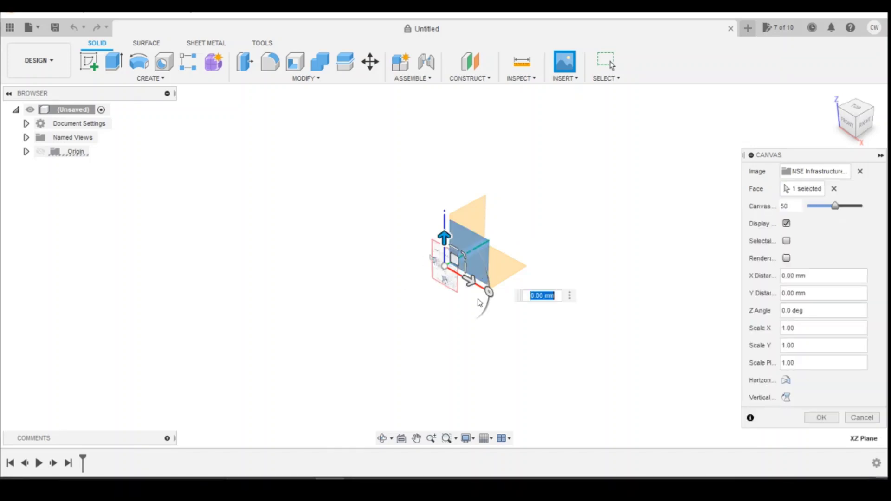
click(844, 136)
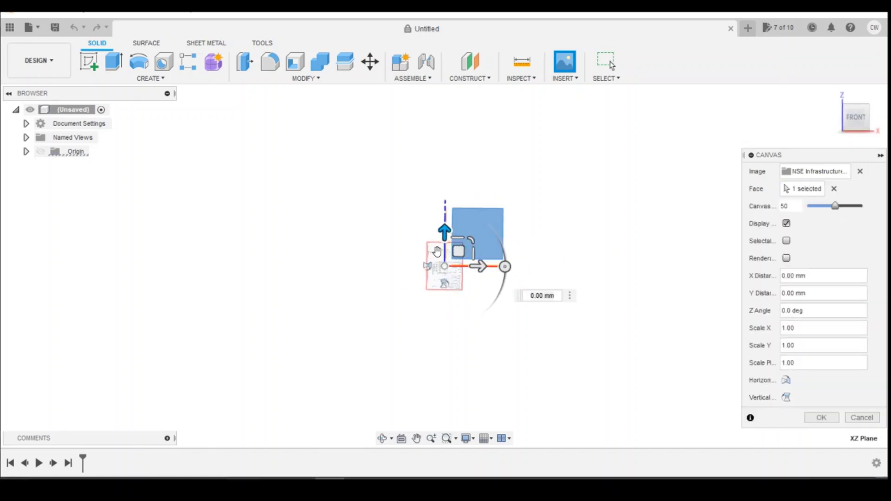
scroll(454, 285, up, 8)
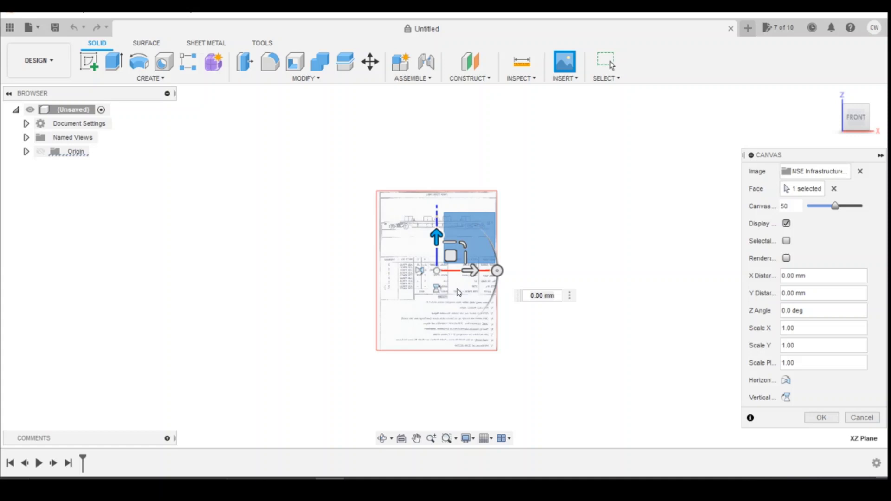
click(786, 380)
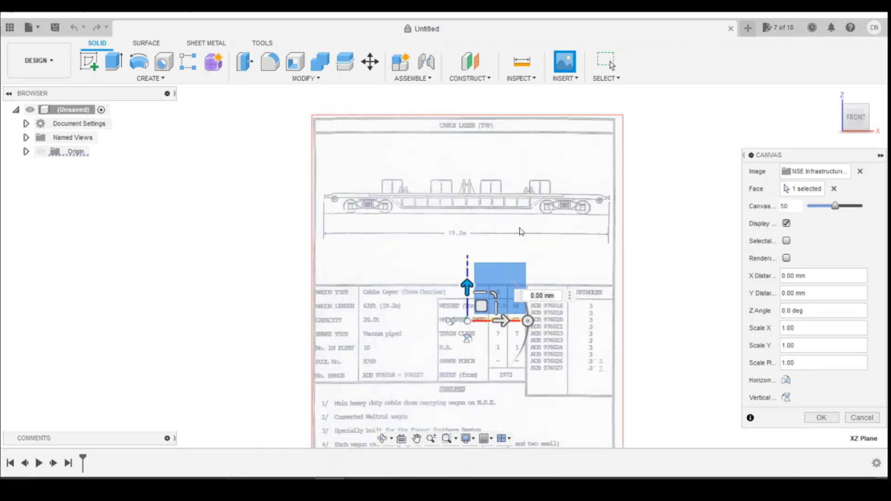
click(810, 416)
Step: Calibrate the wagon diagram canvas by picking both ends of the 19.2m overall length dimension line
scroll(511, 250, up, 2)
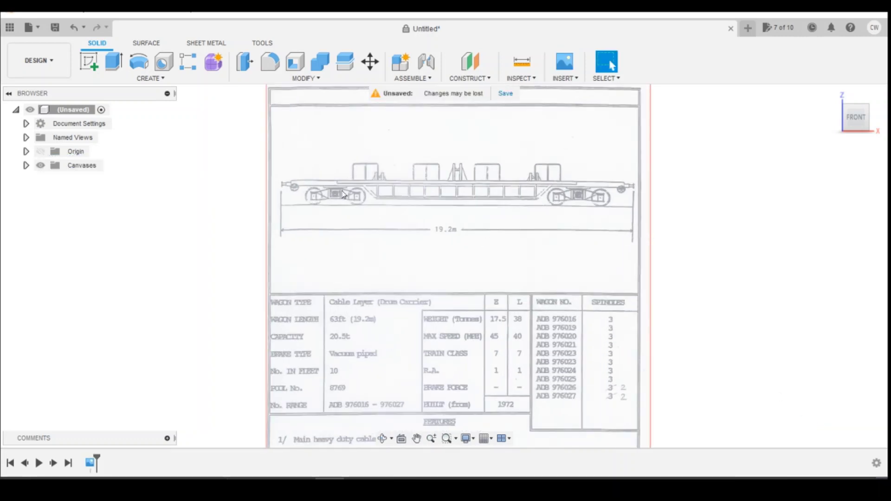
click(26, 166)
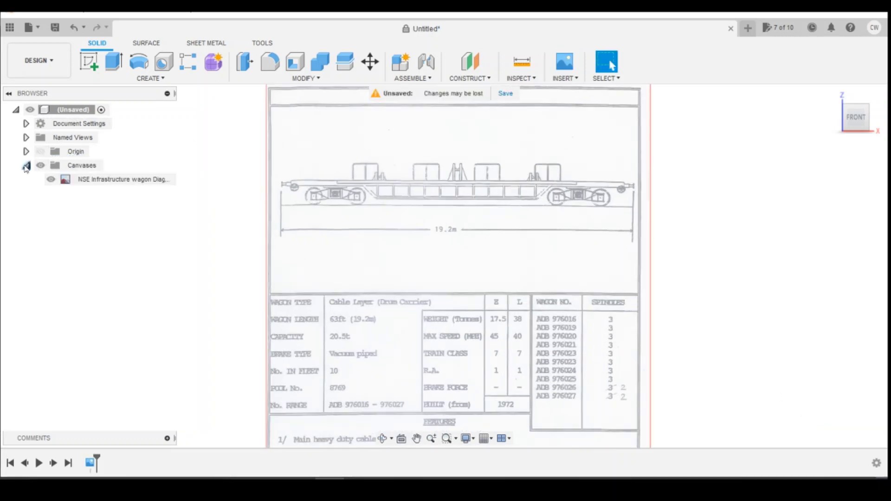
click(105, 180)
right_click(121, 178)
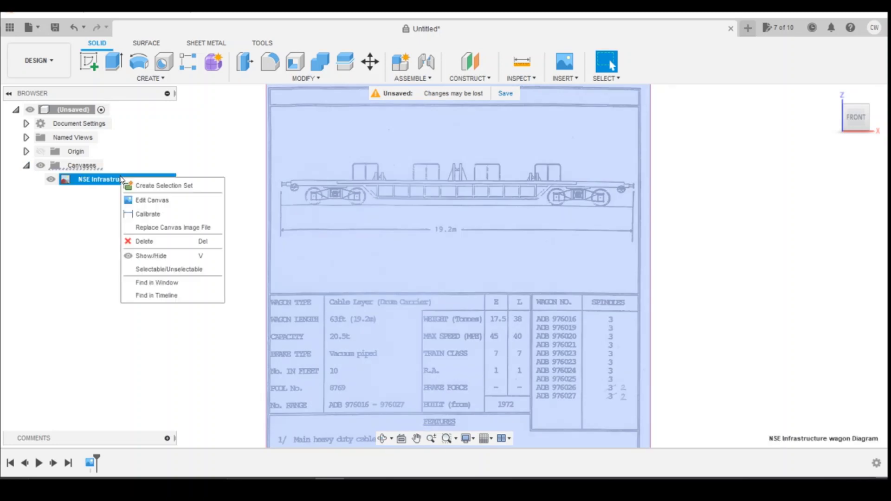
click(148, 214)
scroll(282, 231, up, 1)
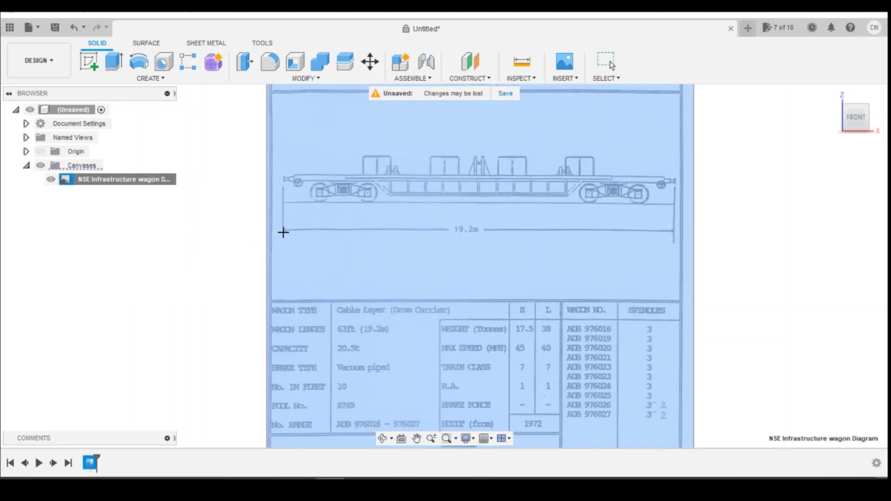
scroll(283, 232, up, 4)
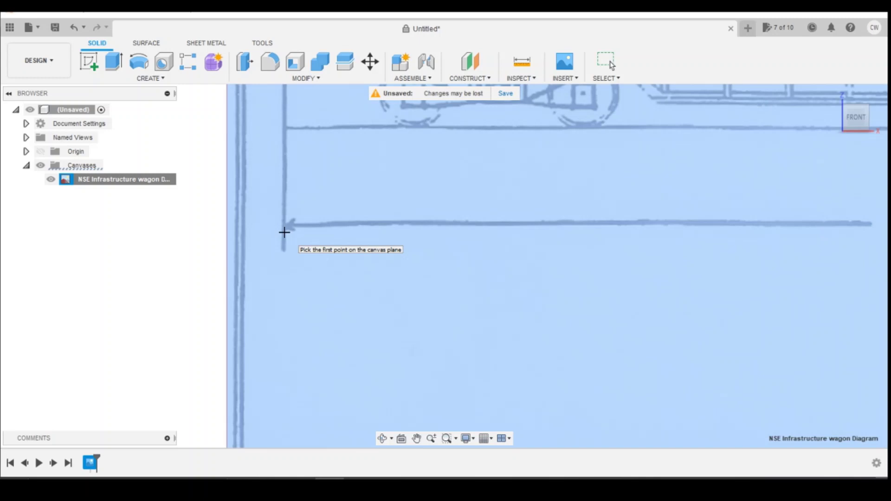
scroll(283, 228, up, 2)
scroll(282, 221, down, 6)
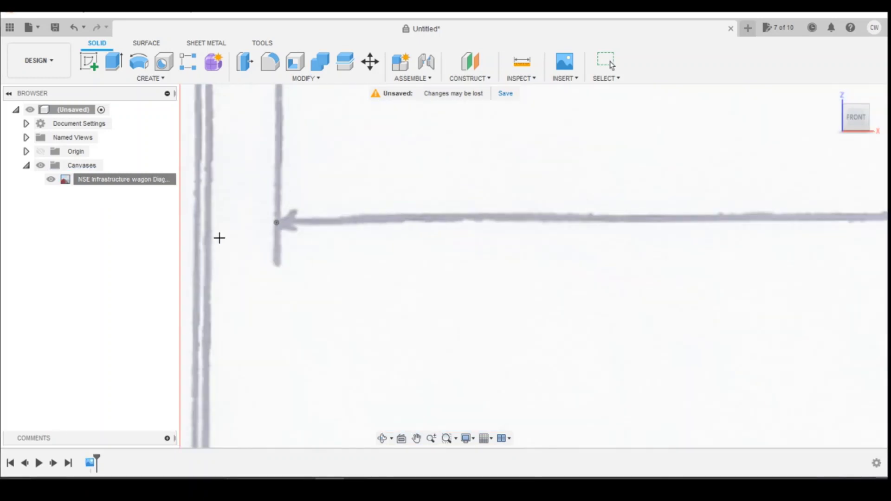
scroll(165, 227, down, 2)
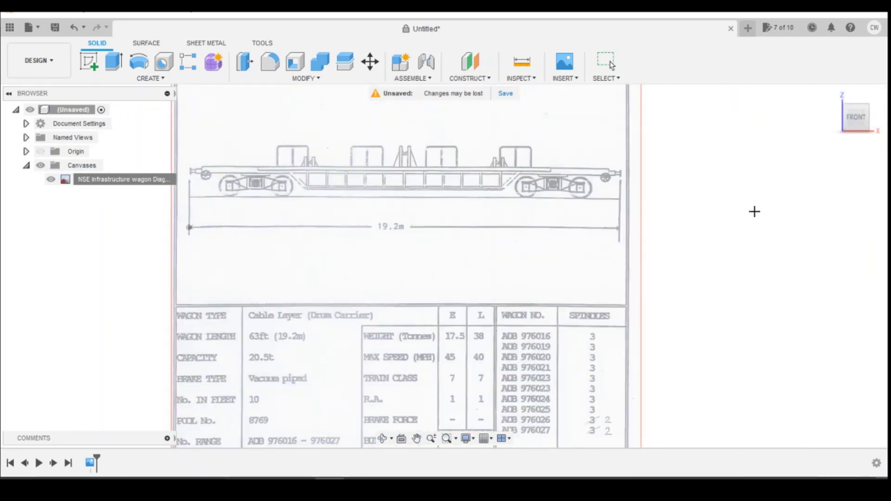
scroll(542, 247, up, 7)
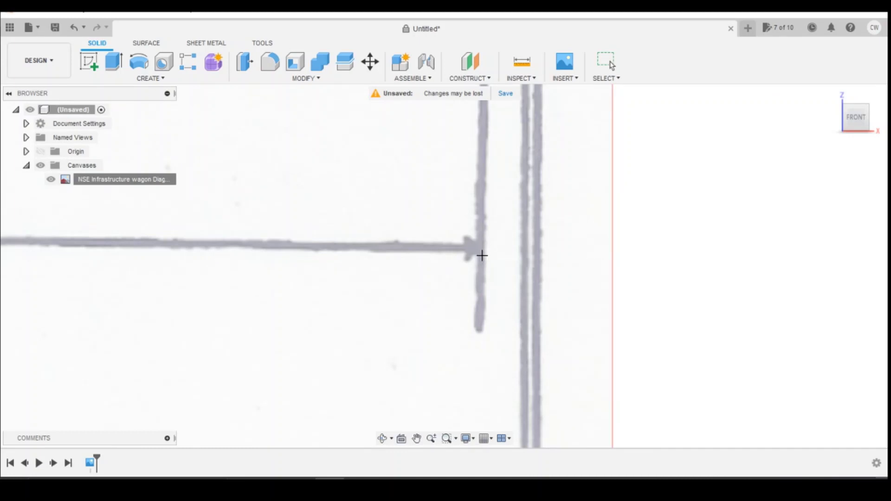
click(481, 246)
scroll(507, 264, down, 2)
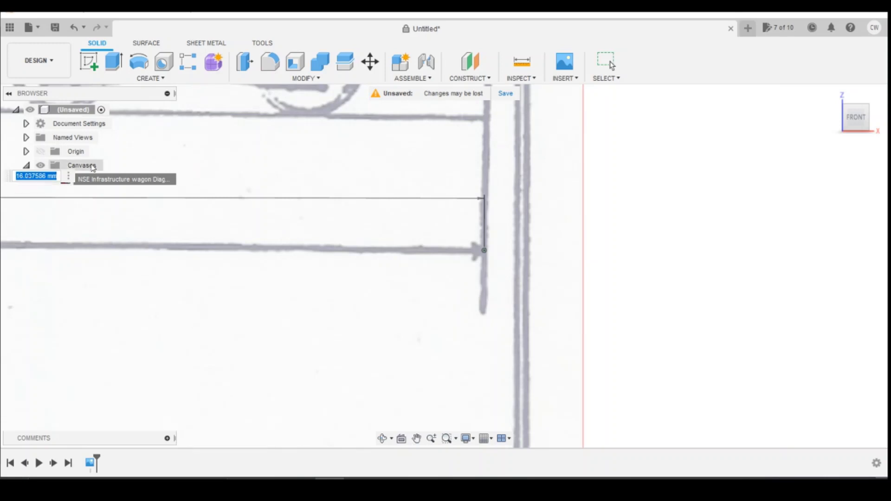
scroll(183, 259, down, 4)
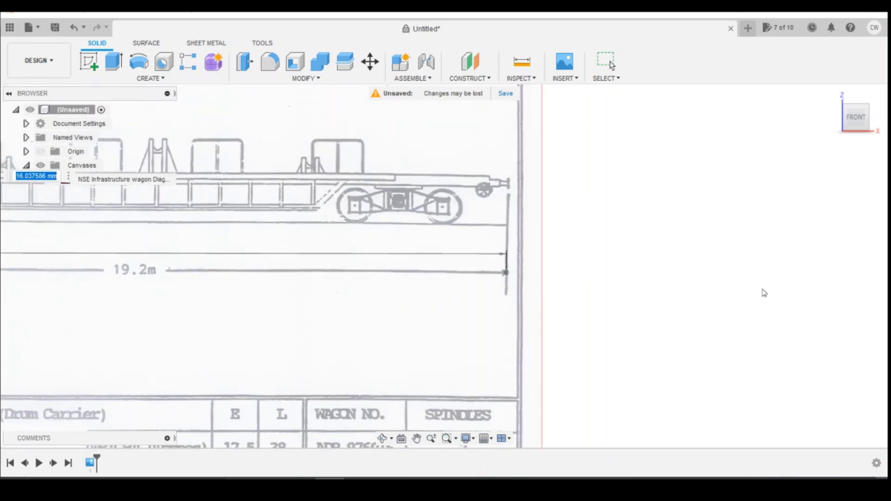
Step: Set the calibration distance to 19200/148 to scale the wagon diagram to 1:148
text(19200)
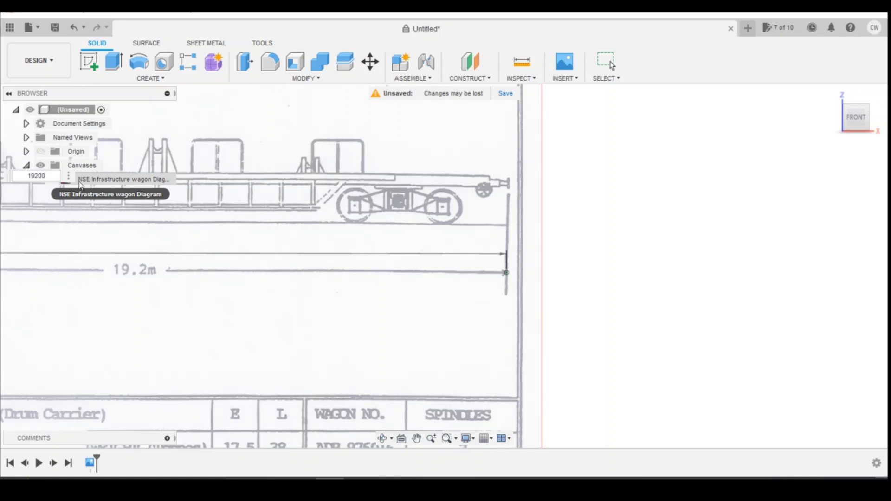
text(/148)
key(Return)
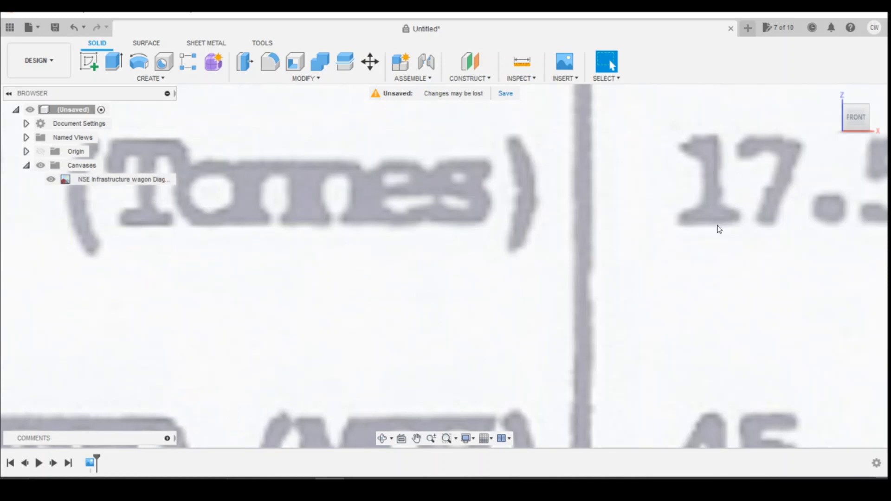
Step: Start a sketch on the XZ plane, over the calibrated wagon drawing
scroll(713, 227, down, 5)
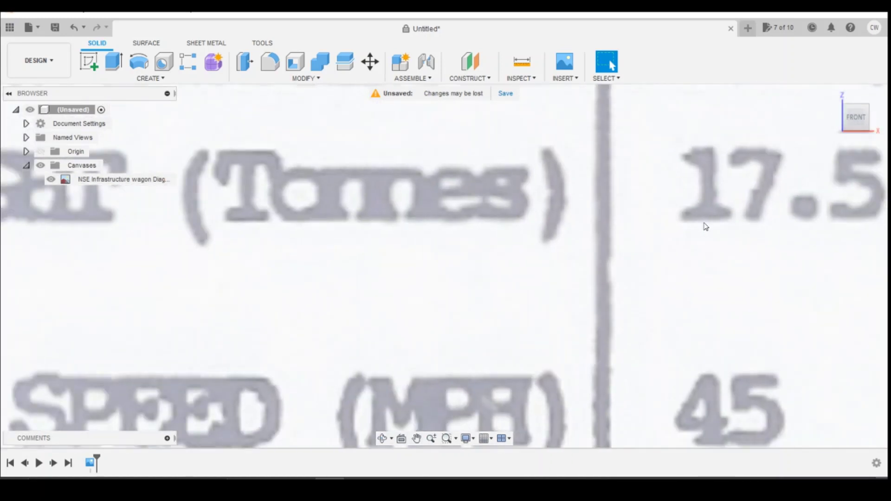
scroll(705, 227, down, 6)
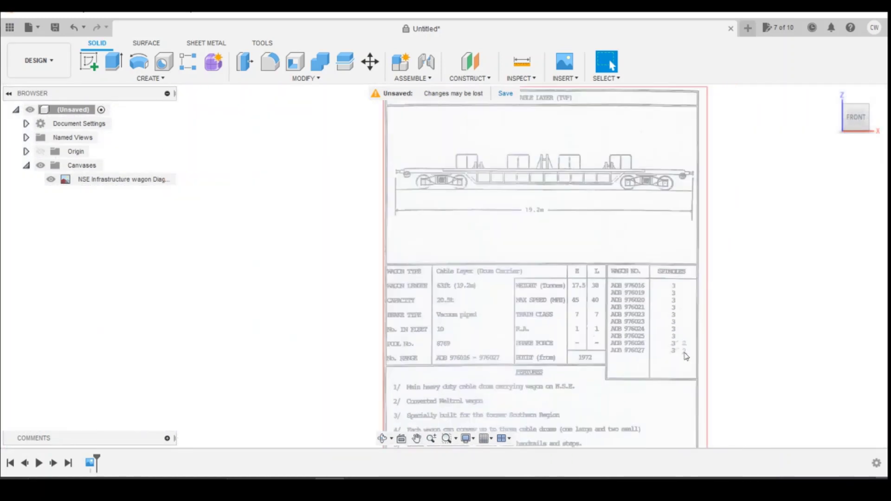
scroll(562, 160, up, 2)
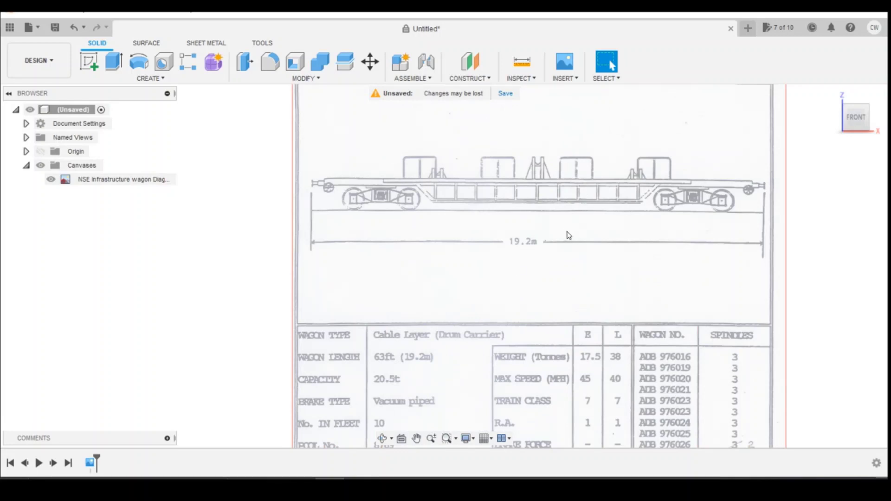
scroll(553, 288, down, 1)
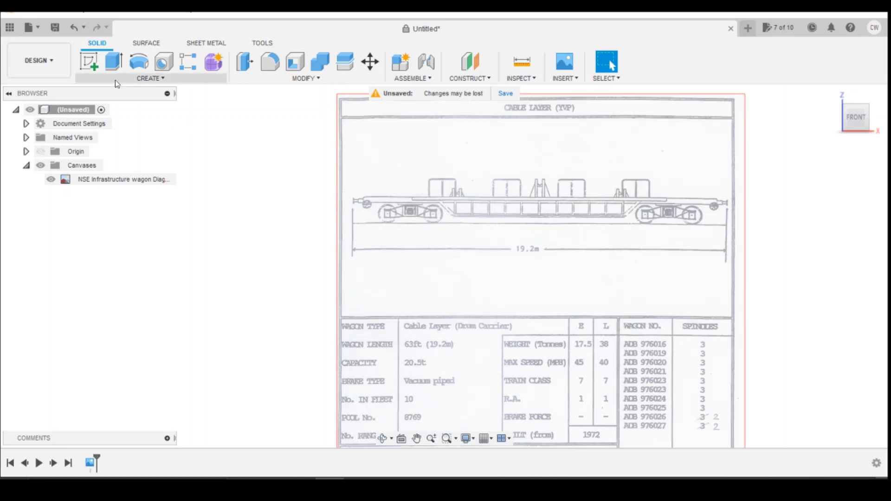
click(89, 62)
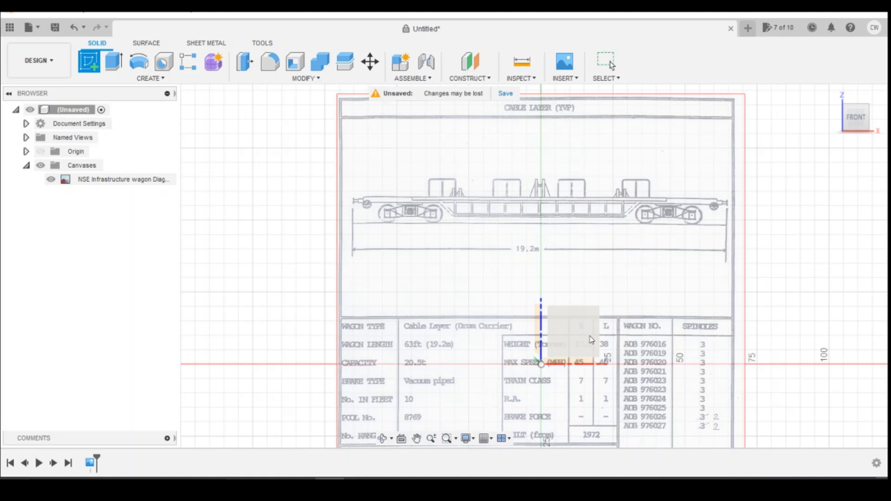
click(578, 326)
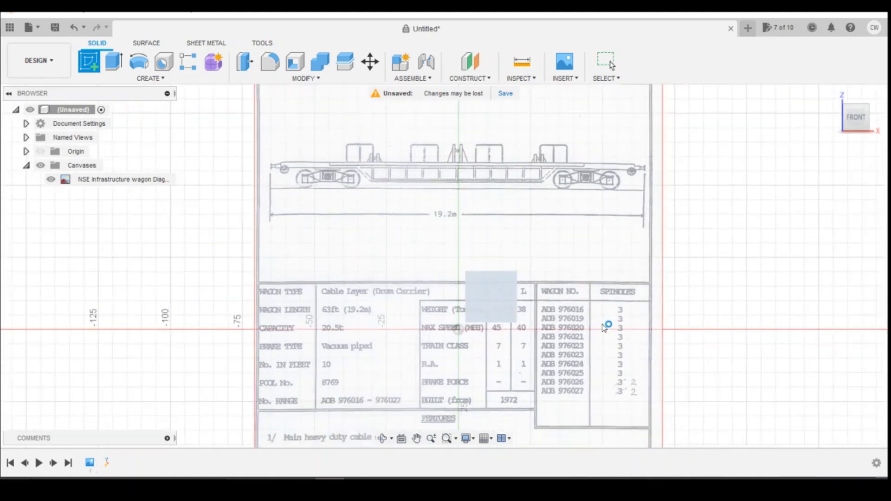
Step: Sketch a two-point rectangle over the wagon's main deck frame, spanning the full length between its buffer beams
click(111, 62)
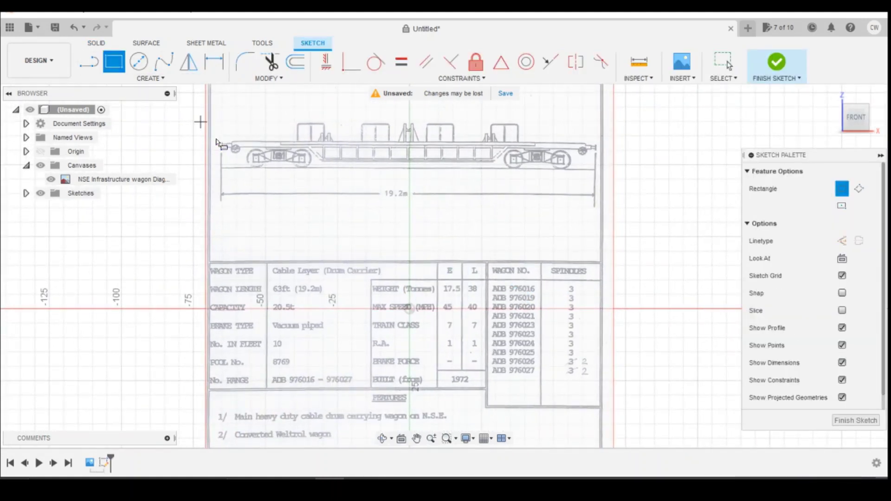
scroll(221, 148, up, 5)
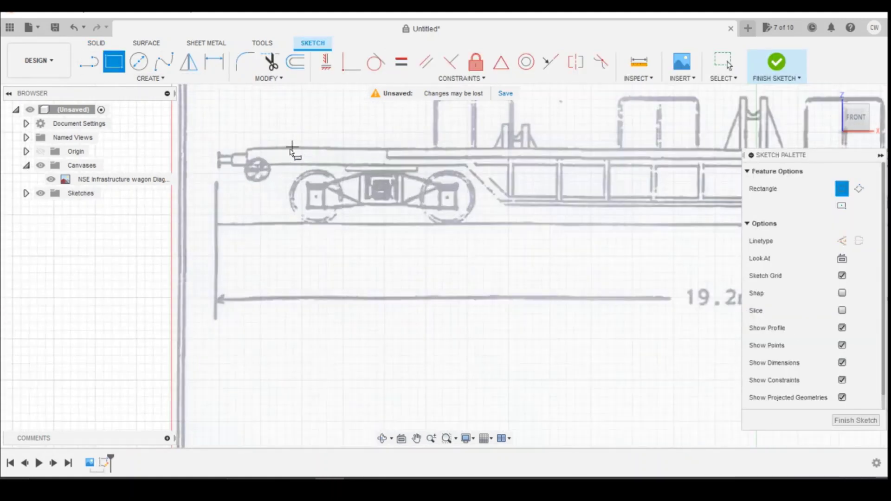
click(247, 148)
scroll(414, 174, down, 3)
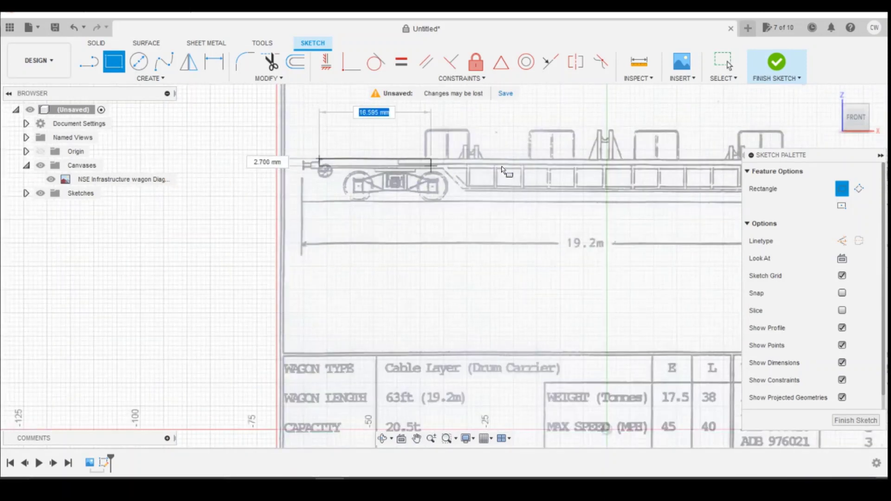
scroll(598, 165, up, 4)
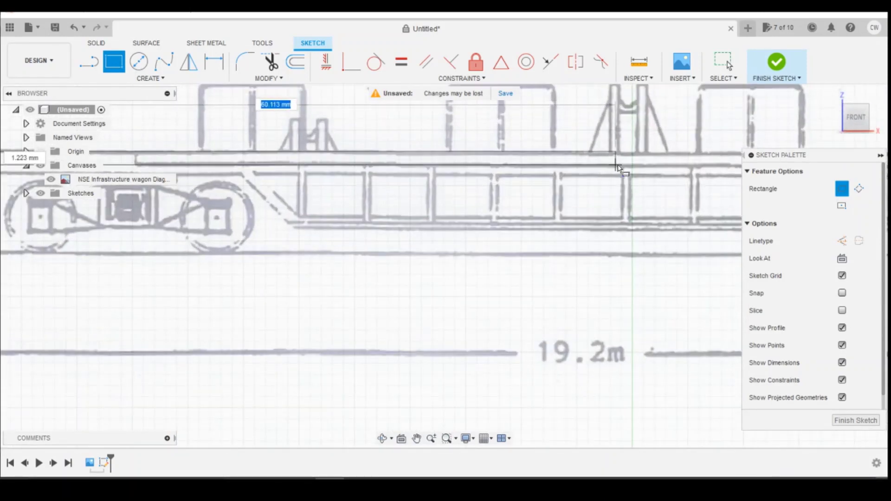
scroll(626, 167, down, 2)
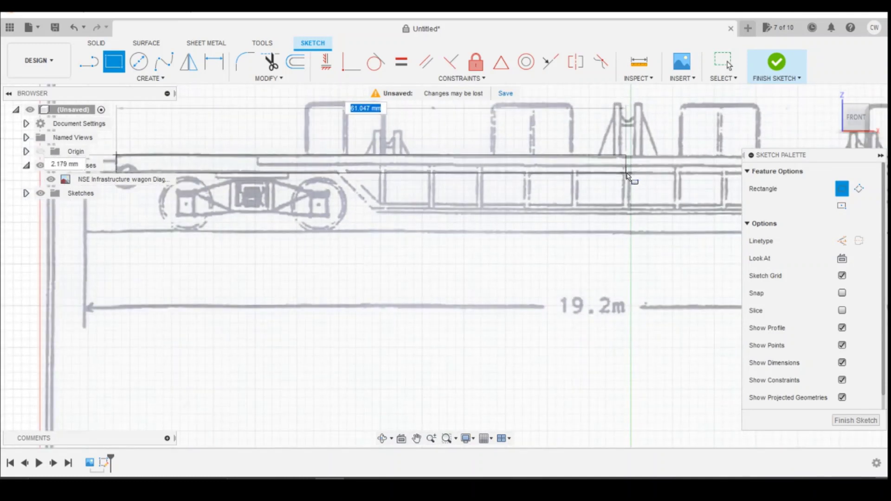
scroll(418, 179, down, 5)
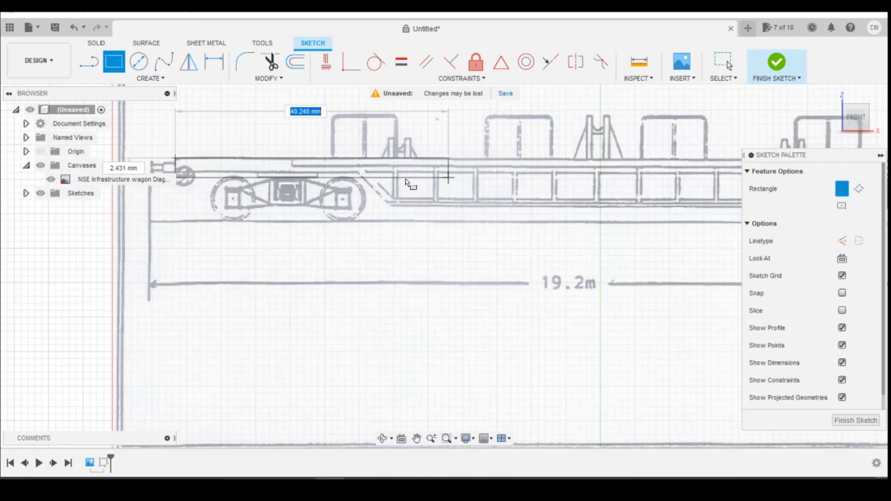
scroll(622, 181, up, 6)
scroll(610, 168, down, 1)
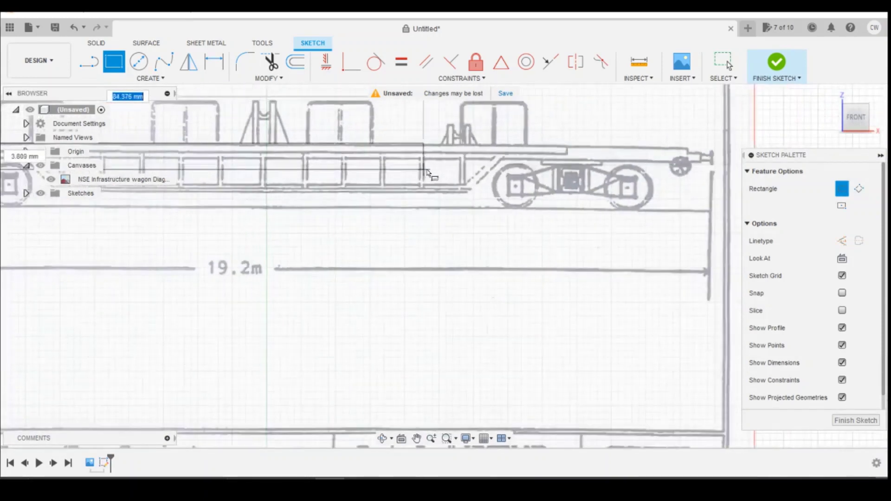
scroll(610, 168, up, 5)
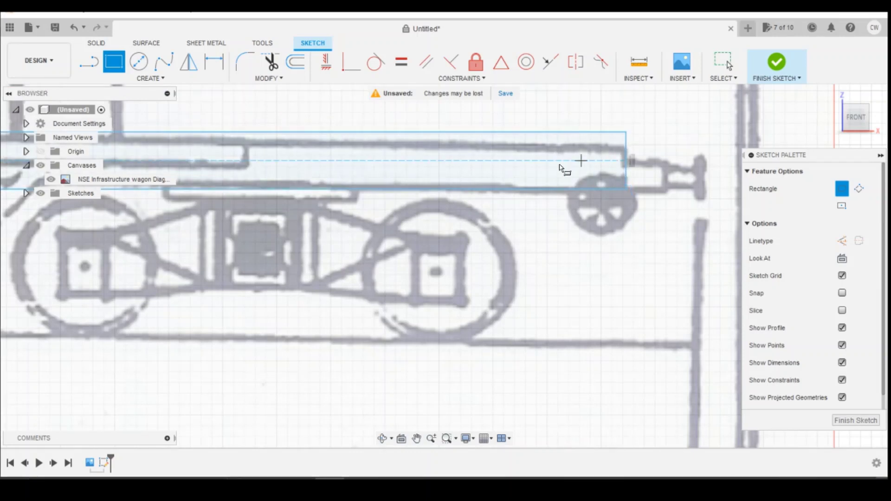
Step: Dimension the length of the deck frame rectangle along its lower edge, accepting the drawn value
scroll(604, 178, down, 3)
scroll(637, 188, down, 4)
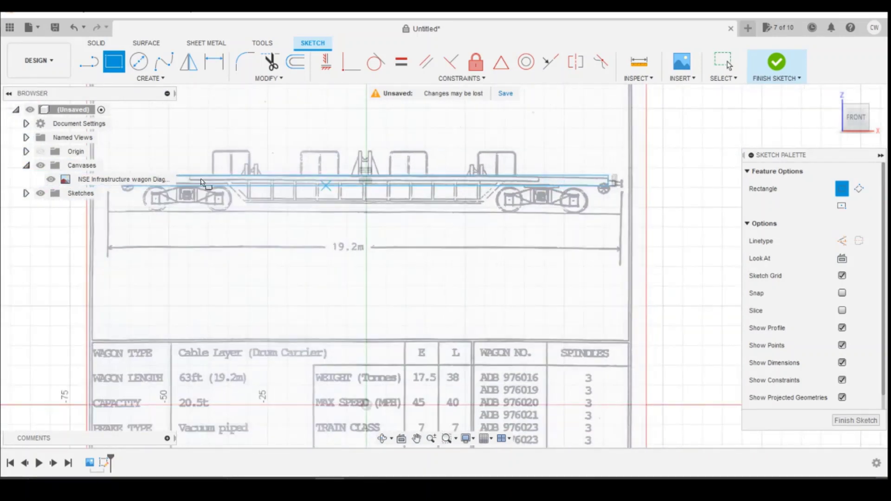
click(216, 185)
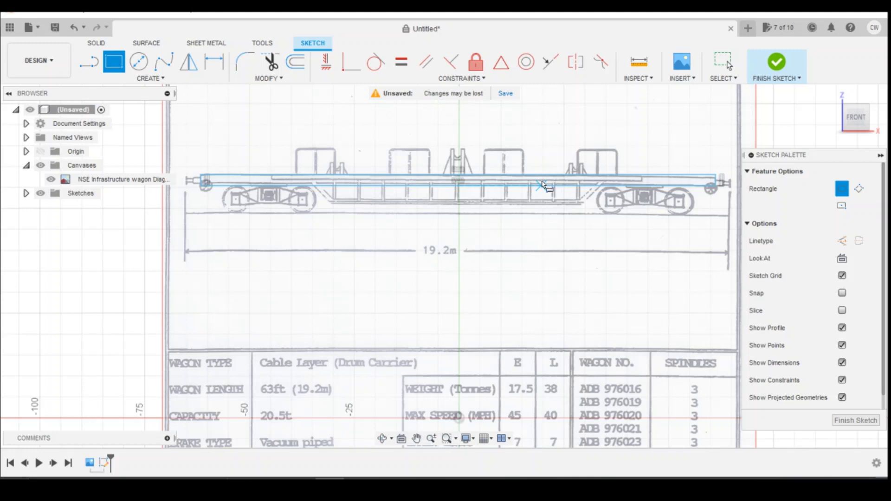
key(Escape)
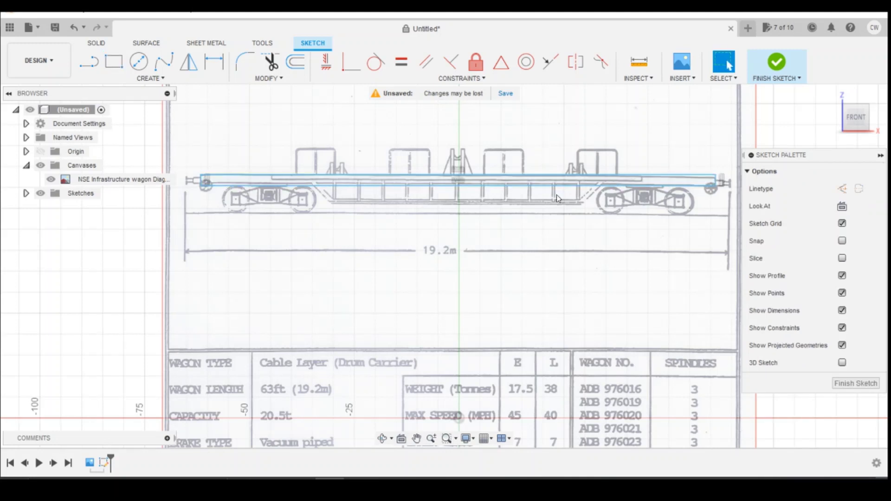
key(d)
click(541, 186)
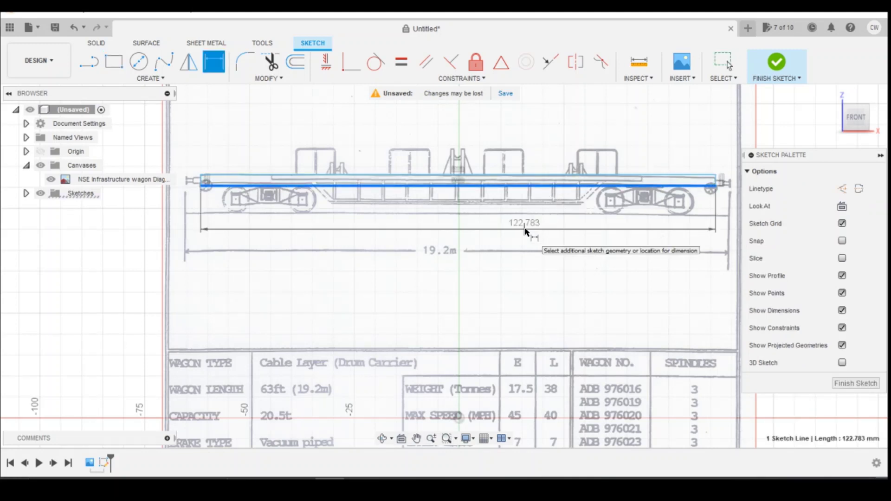
click(530, 230)
key(Return)
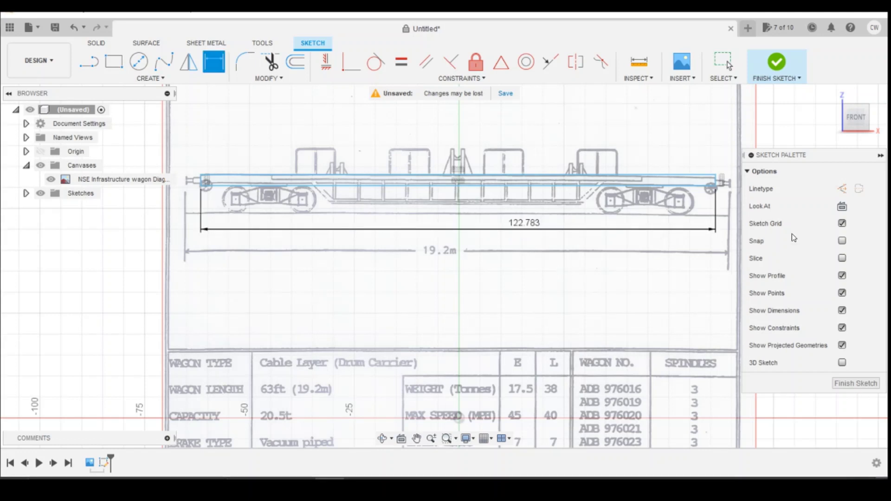
Step: Dimension the height of the deck frame rectangle at its end edge, accepting the drawn value
scroll(715, 183, up, 3)
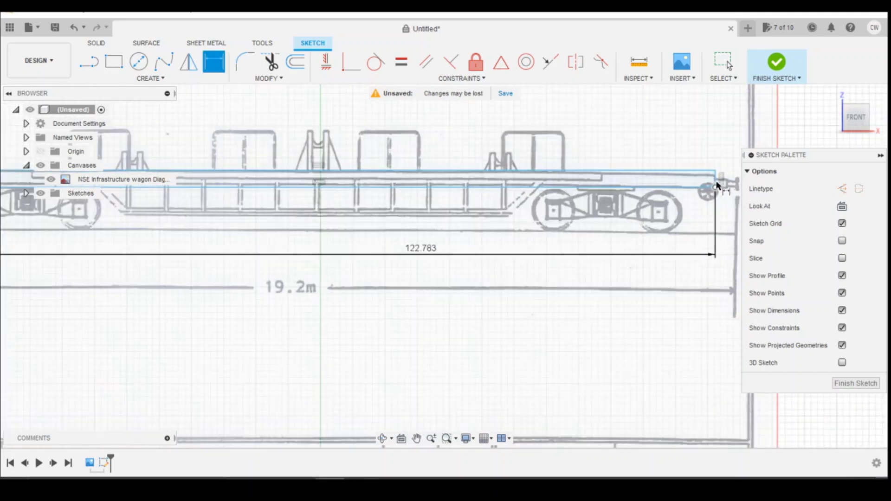
click(722, 181)
click(727, 237)
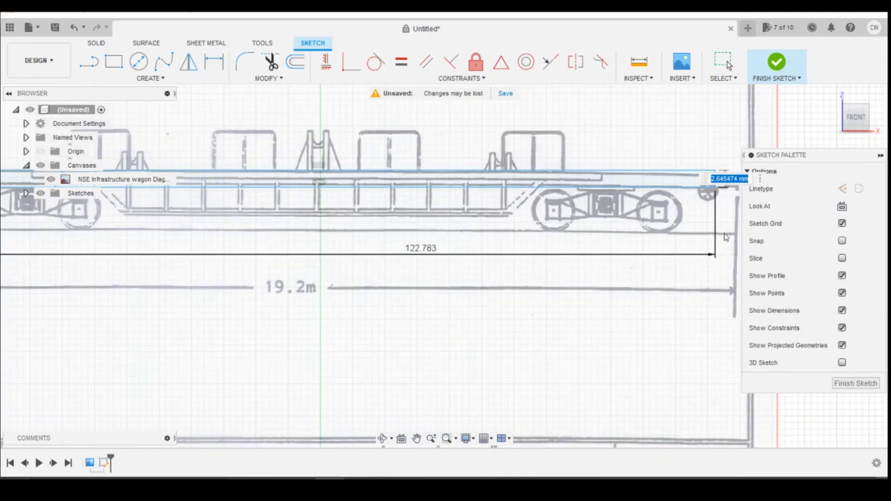
key(Return)
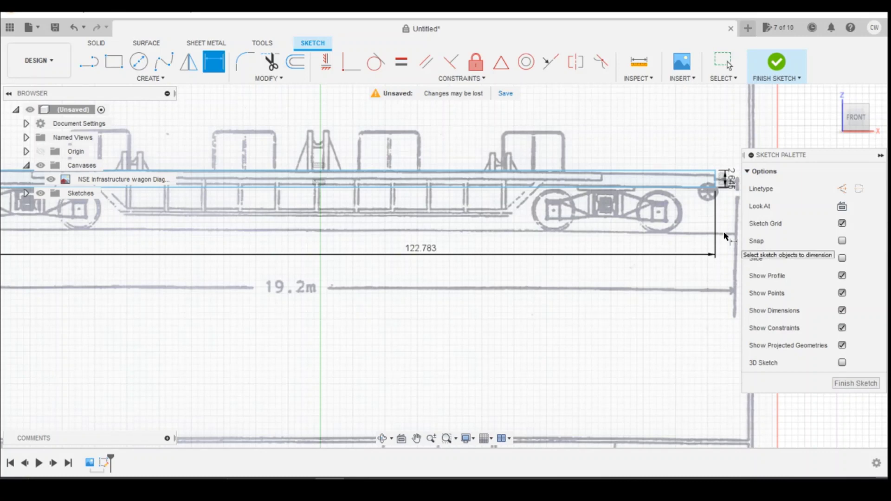
Step: Compare both ends of the rectangle with the diagram and delete its height dimension
scroll(723, 232, down, 3)
scroll(173, 242, up, 5)
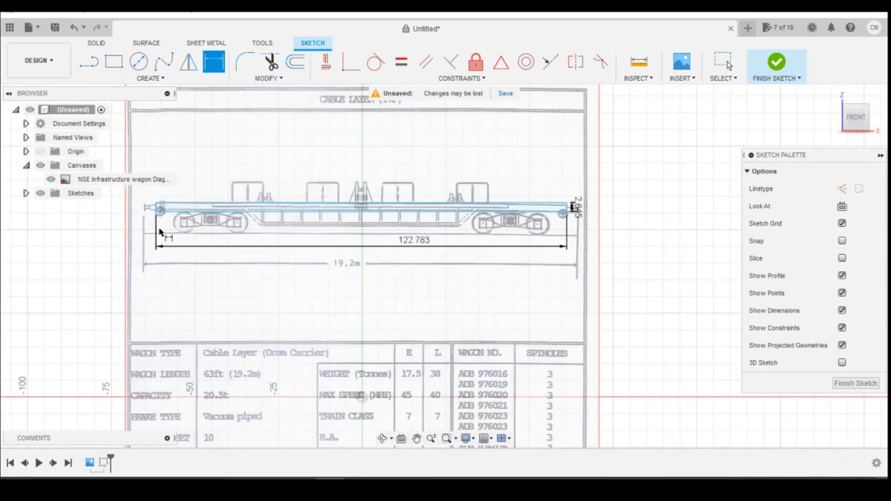
scroll(174, 215, up, 2)
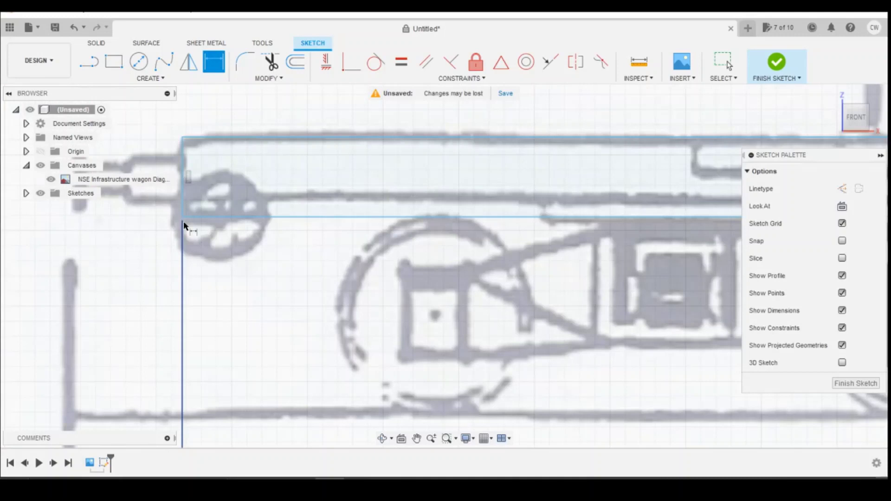
scroll(183, 218, down, 4)
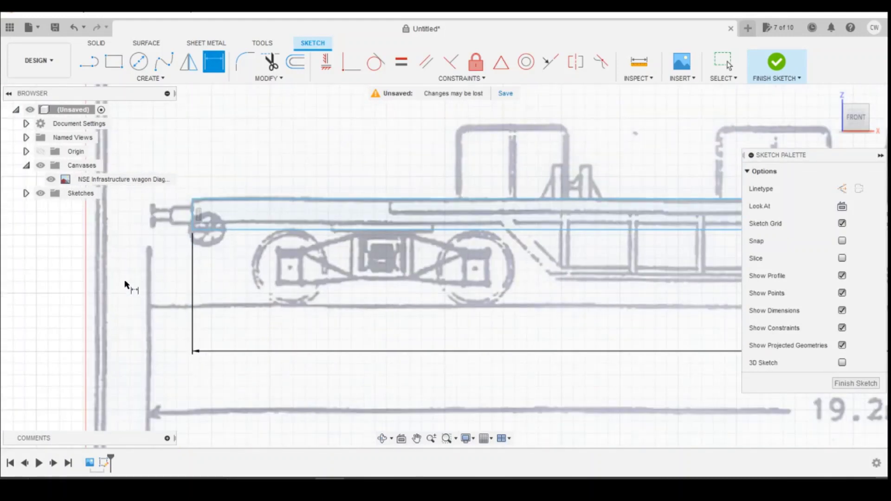
scroll(188, 225, down, 5)
scroll(671, 205, up, 5)
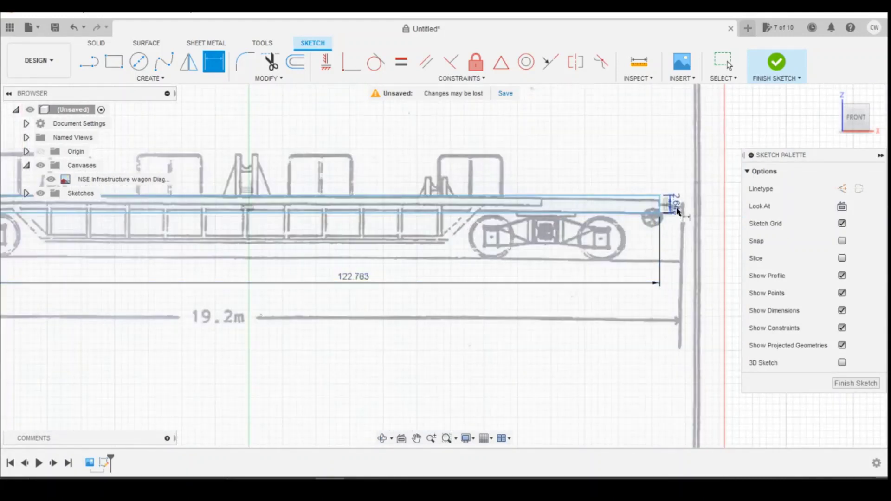
key(d)
Step: Move the rectangle's lower edge up to match the underside of the deck frame in the diagram
scroll(654, 251, down, 4)
scroll(170, 218, up, 5)
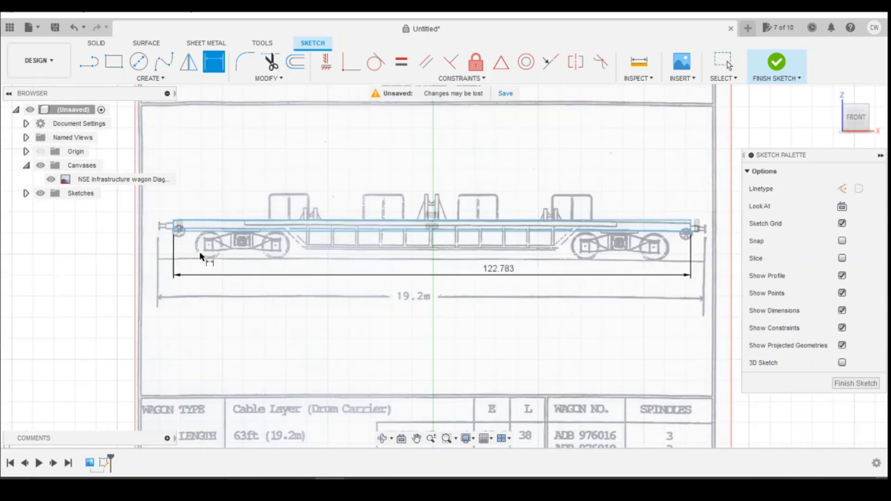
scroll(170, 217, up, 2)
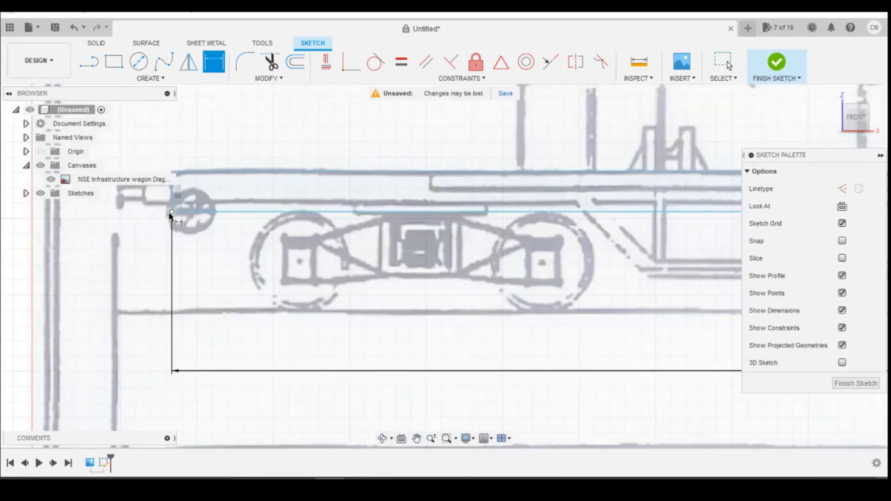
click(204, 213)
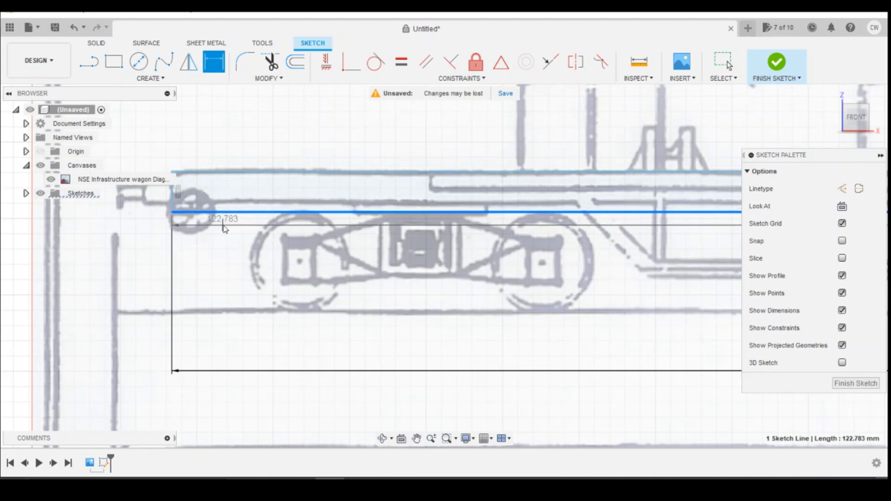
key(Escape)
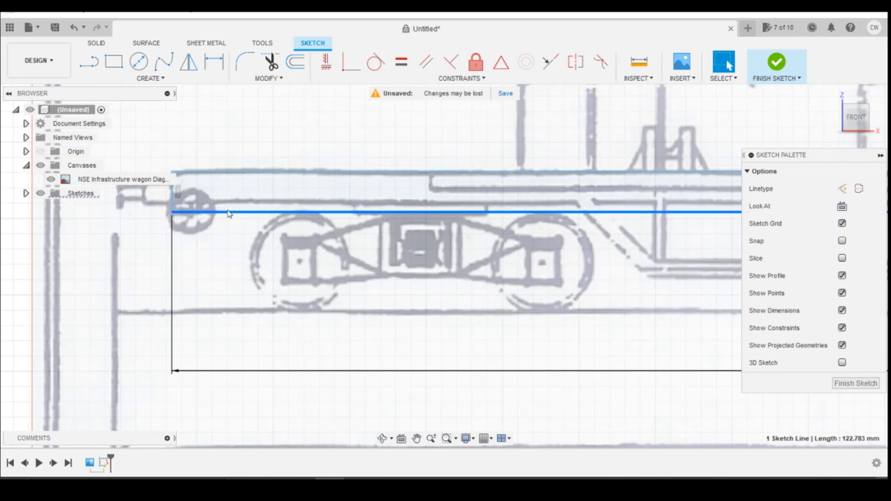
drag(228, 213, 226, 202)
scroll(207, 272, down, 1)
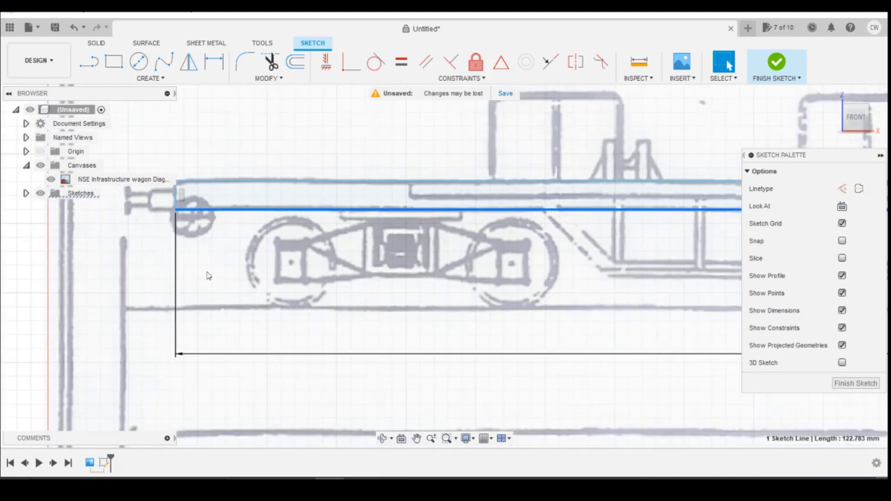
scroll(208, 276, down, 5)
scroll(513, 241, up, 4)
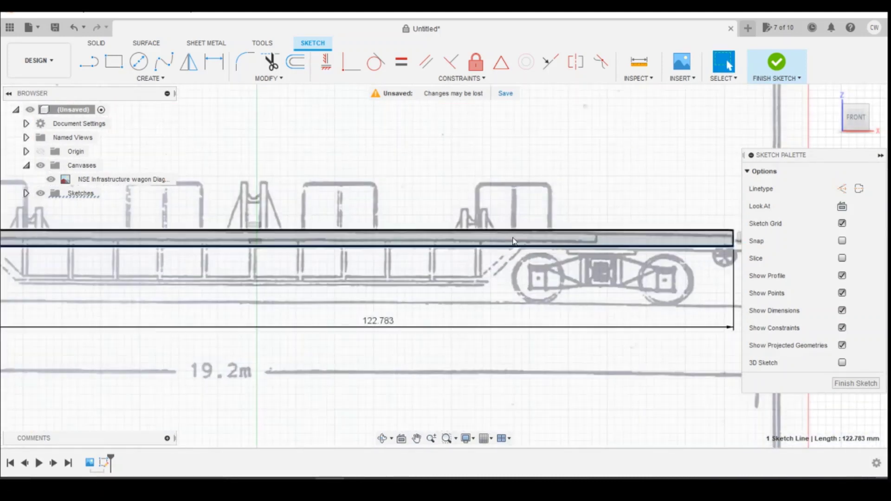
scroll(513, 241, up, 3)
key(d)
click(584, 227)
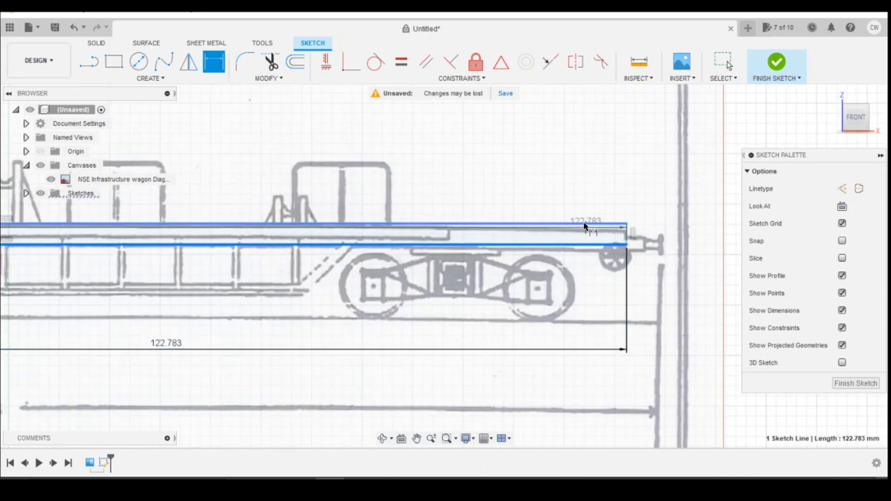
click(628, 244)
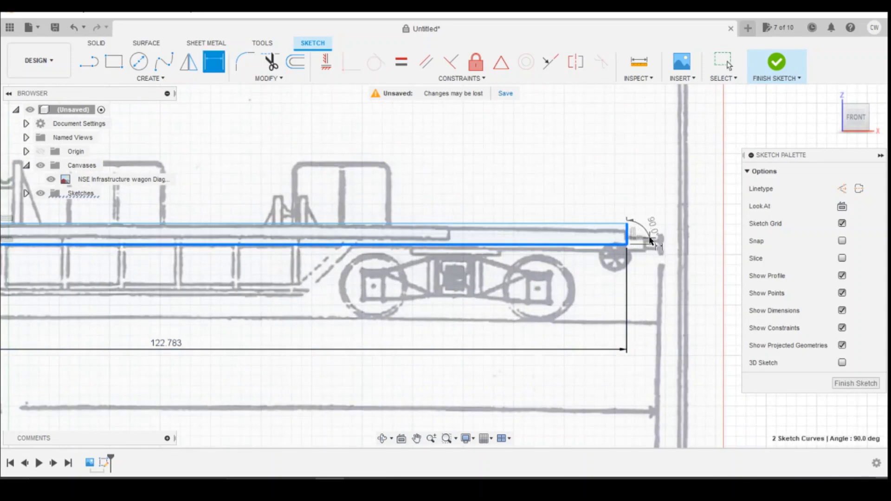
key(Escape)
key(Escape)
Step: Dimension the height of the deck frame rectangle at its end edge as 2 mm
key(d)
click(627, 235)
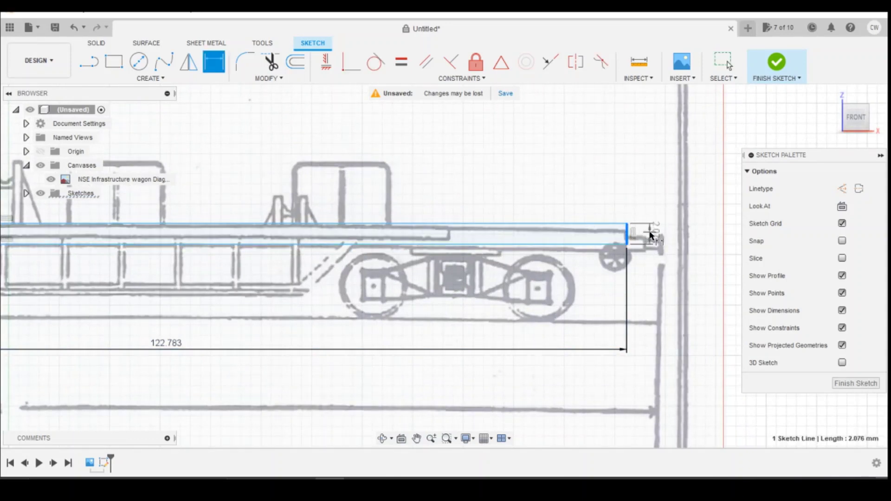
click(651, 235)
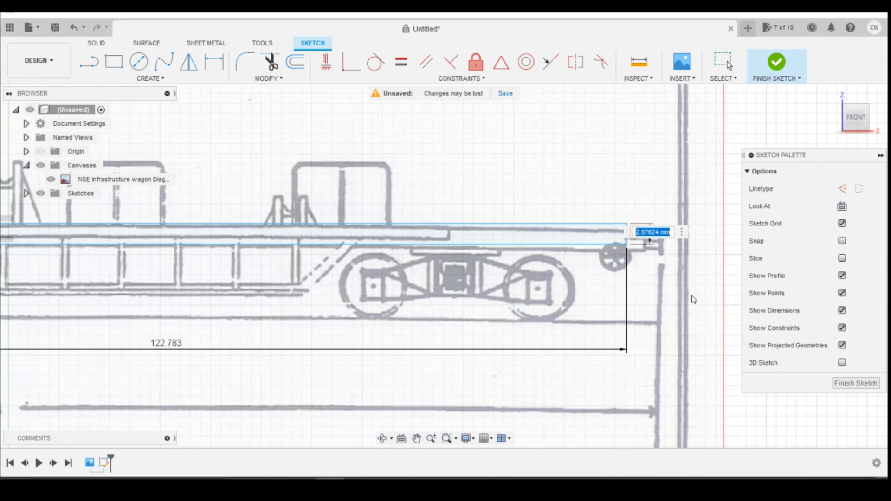
key(Return)
scroll(639, 297, down, 5)
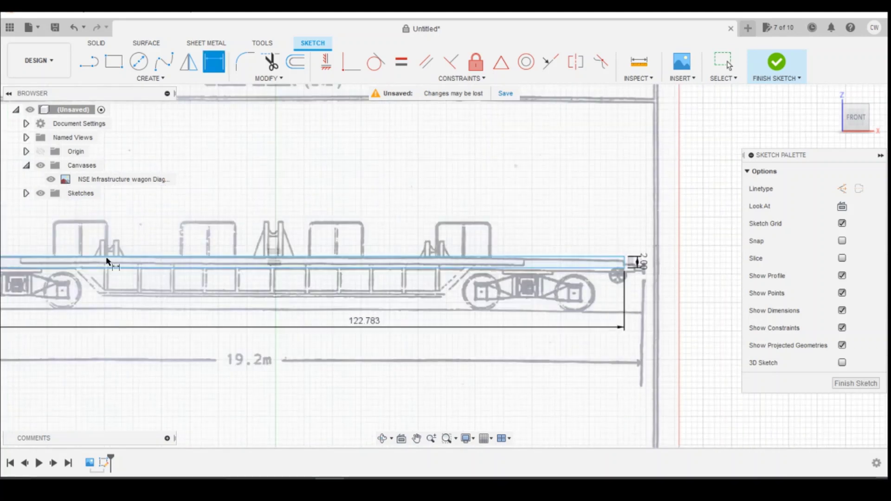
scroll(72, 271, up, 5)
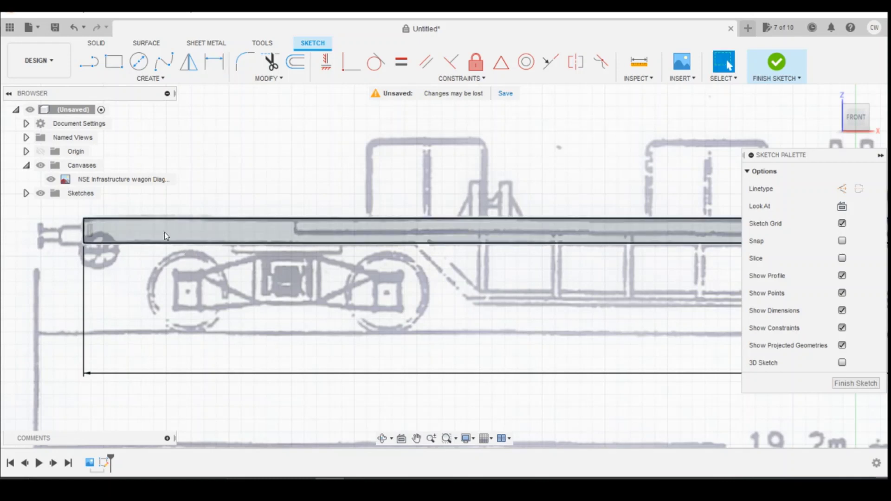
key(Escape)
Step: Start extruding the deck frame profile from its profile plane, with the direction set to Symmetric
click(371, 232)
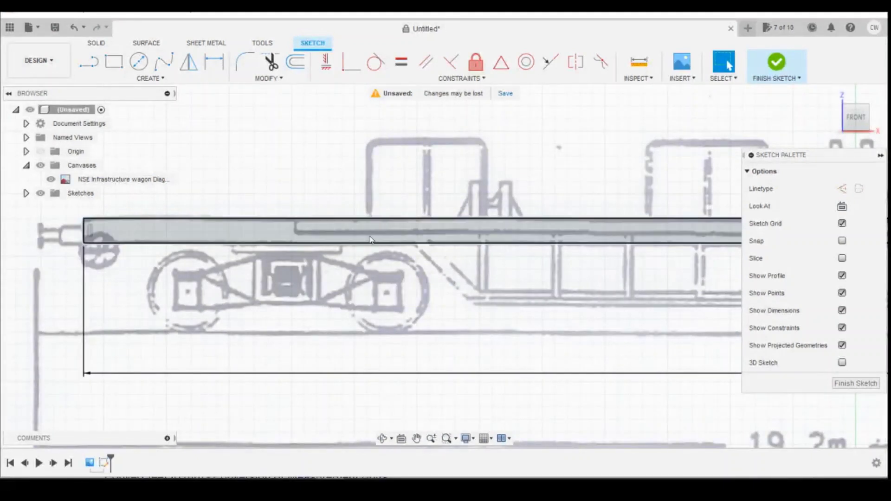
right_click(371, 234)
click(353, 281)
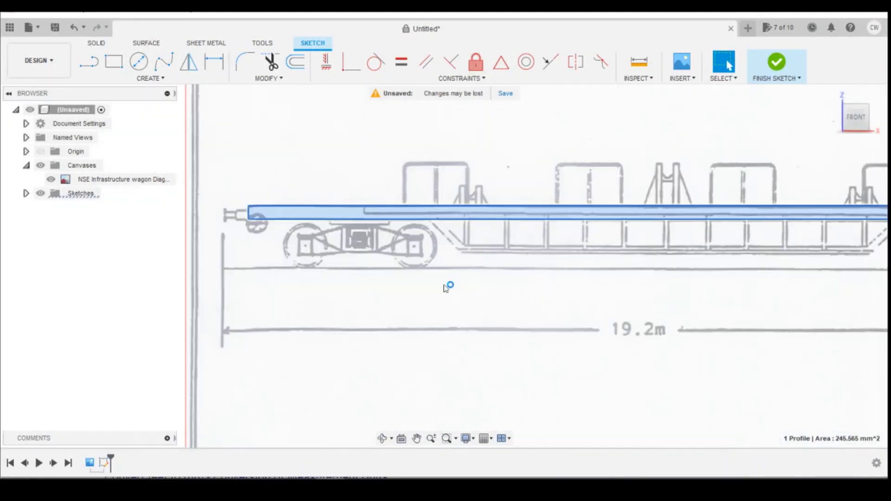
drag(853, 121, 848, 123)
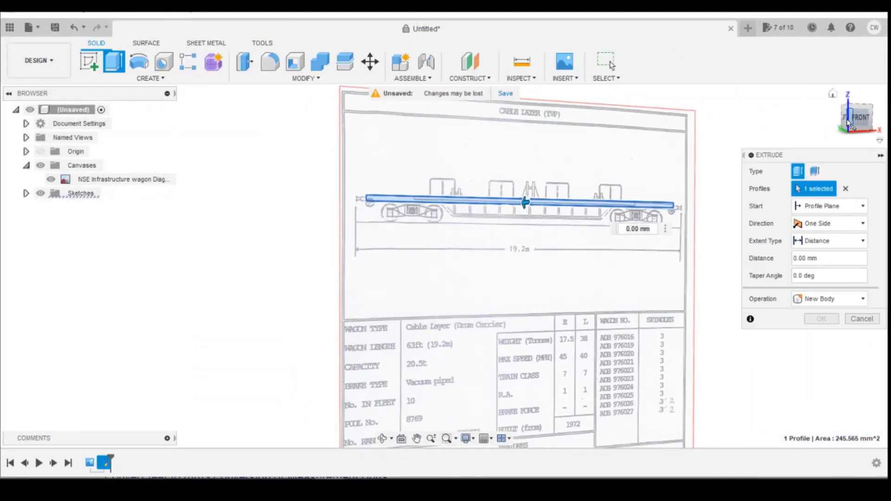
click(843, 118)
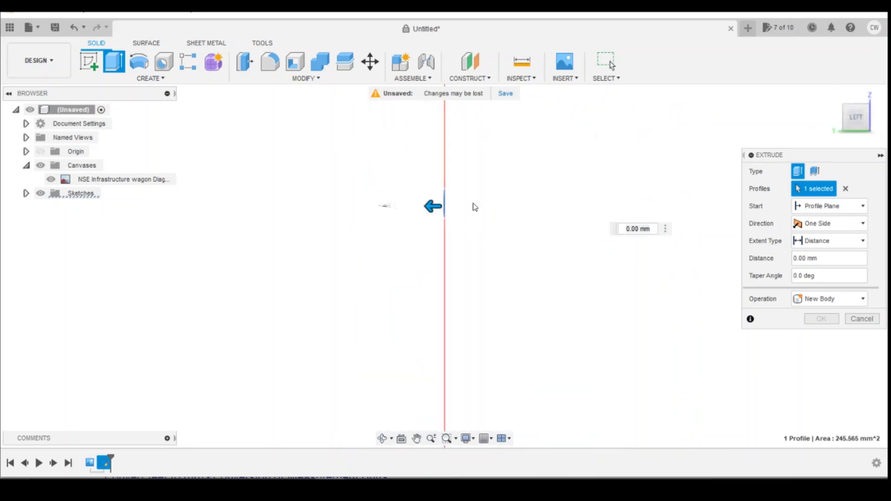
click(814, 206)
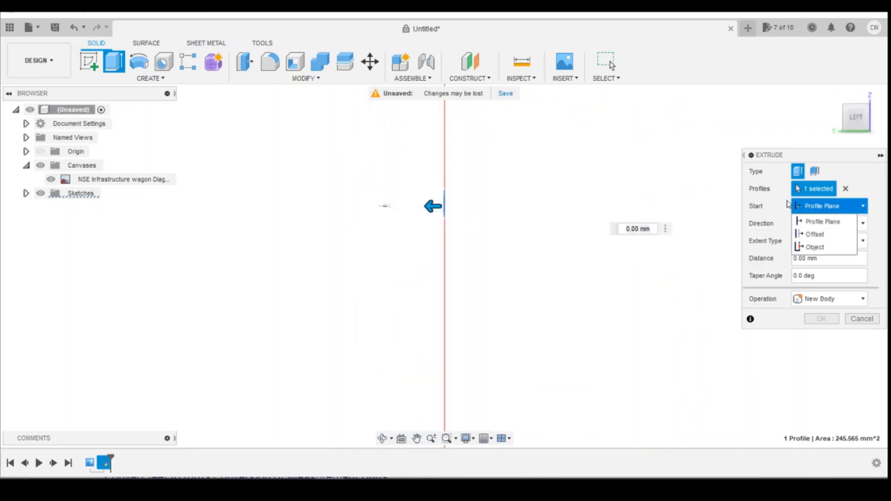
click(823, 221)
click(831, 224)
click(818, 263)
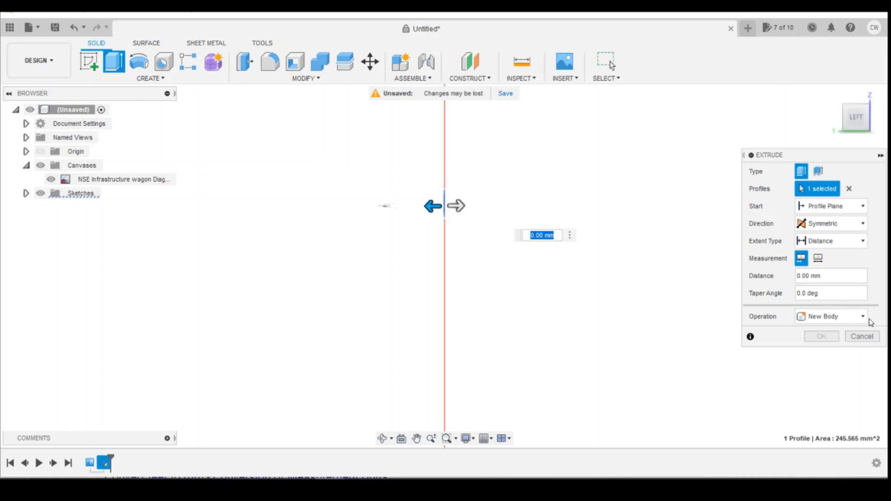
Step: Set the deck frame's extrusion distance to 2362/148 and check the previewed width from the left side
text(xz)
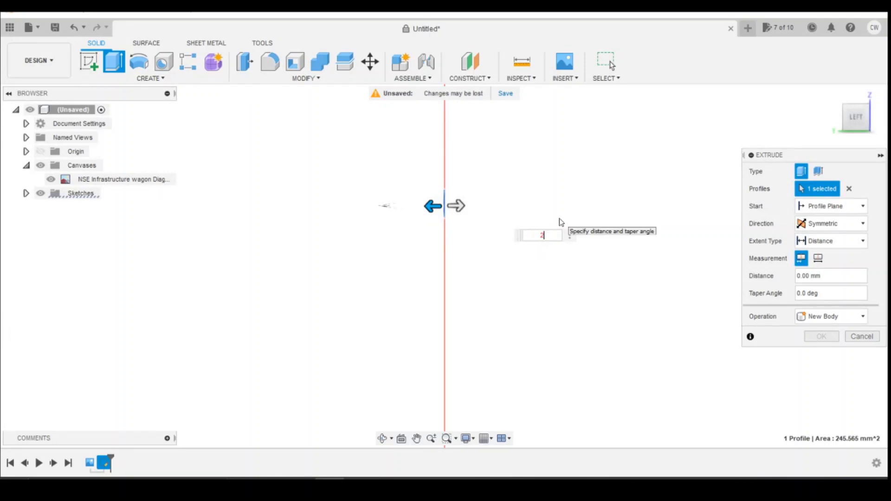
text(362/148)
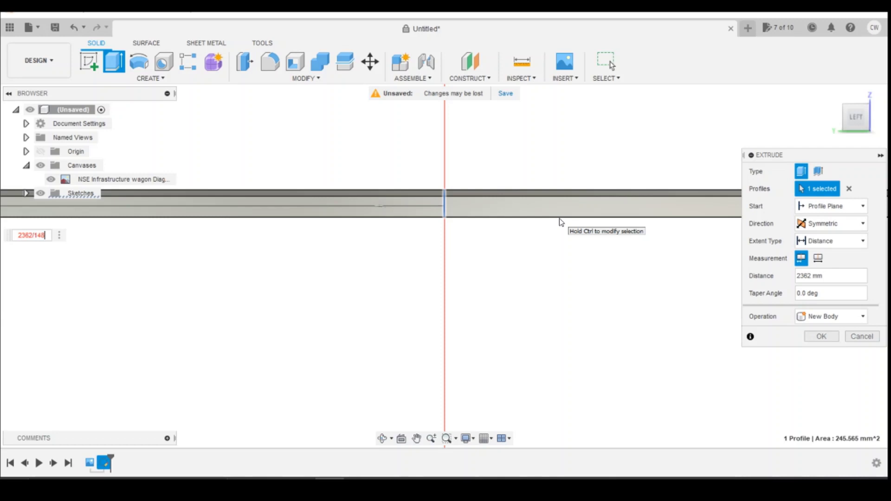
key(Return)
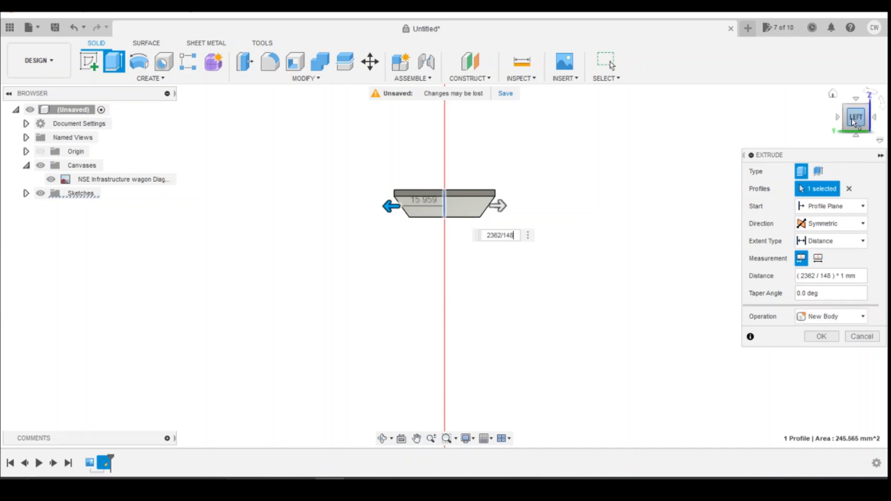
mouse_move(853, 118)
mouse_down()
mouse_move(836, 122)
mouse_move(855, 121)
mouse_up()
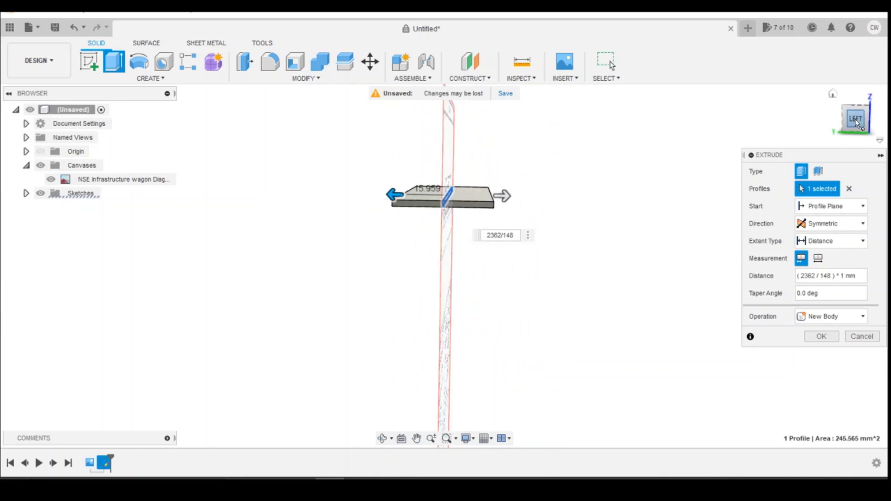
click(856, 120)
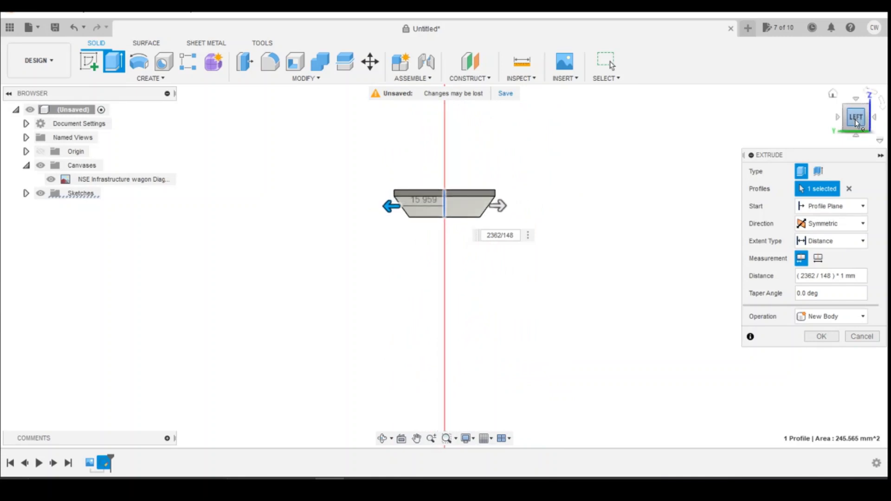
Step: Finish the symmetric 2362/148 mm deck frame extrusion with the operation set to New Body
drag(856, 122, 850, 124)
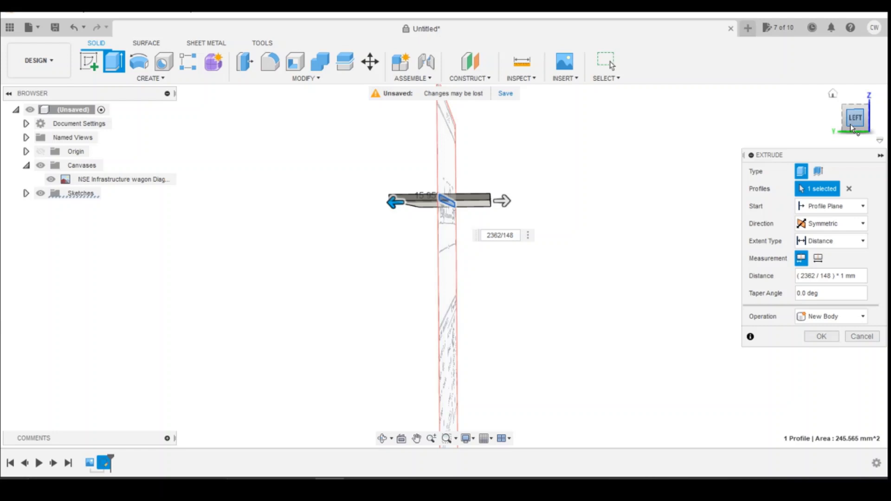
click(850, 124)
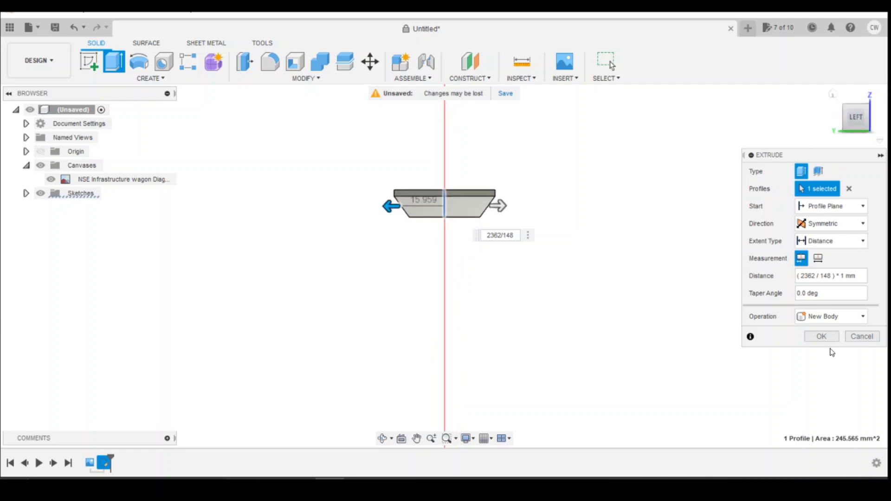
click(805, 318)
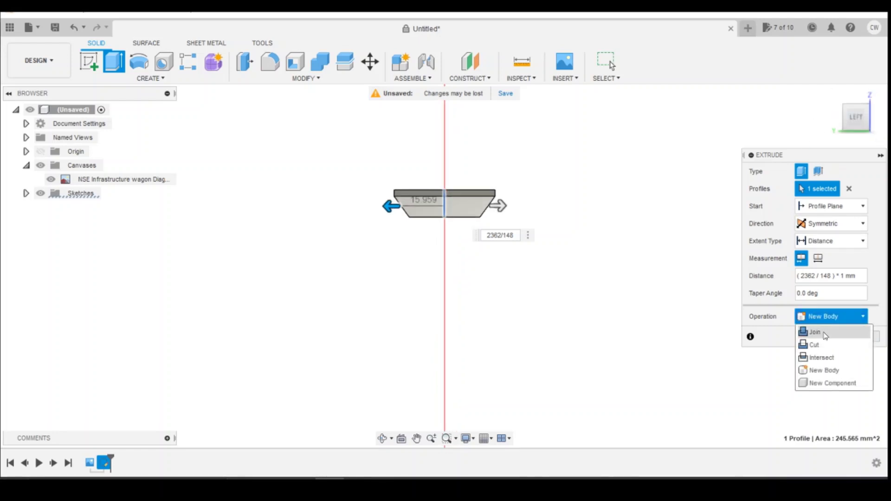
click(815, 330)
click(835, 316)
click(810, 371)
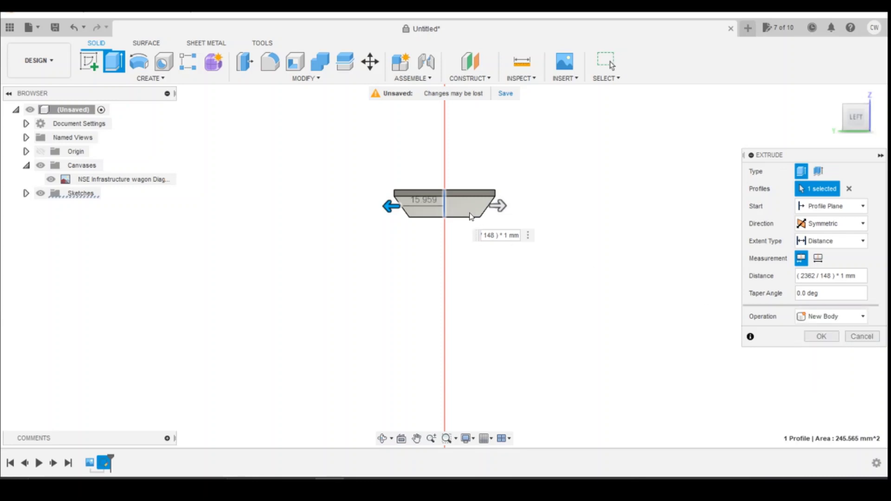
click(818, 337)
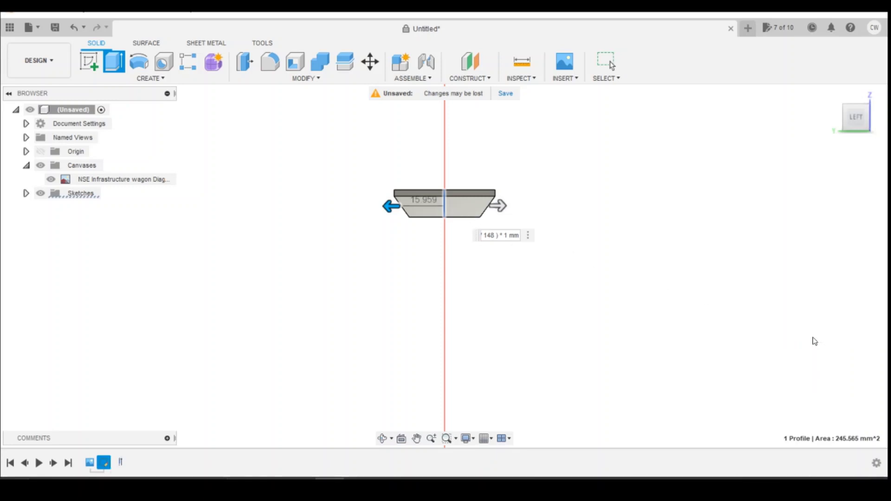
Step: Compare the perspective and orthographic projections of the deck frame from the left side, ending with the camera set to Orthographic
drag(855, 128, 833, 129)
click(860, 123)
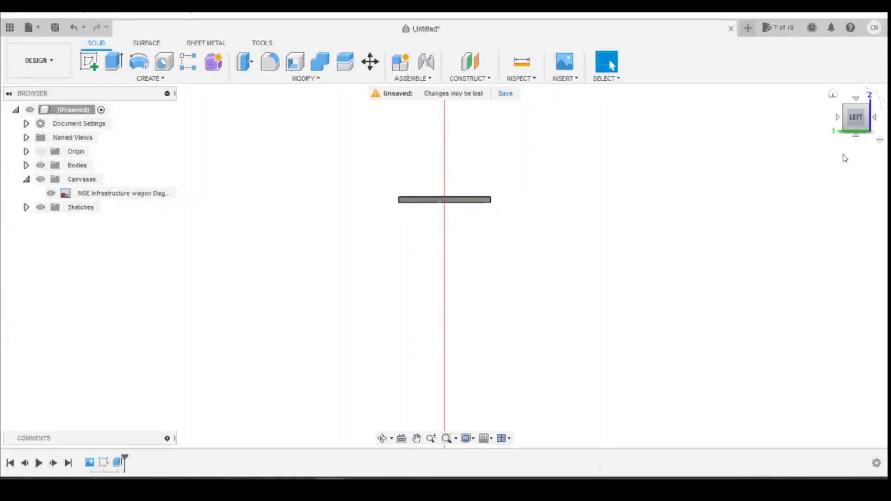
right_click(851, 124)
click(828, 148)
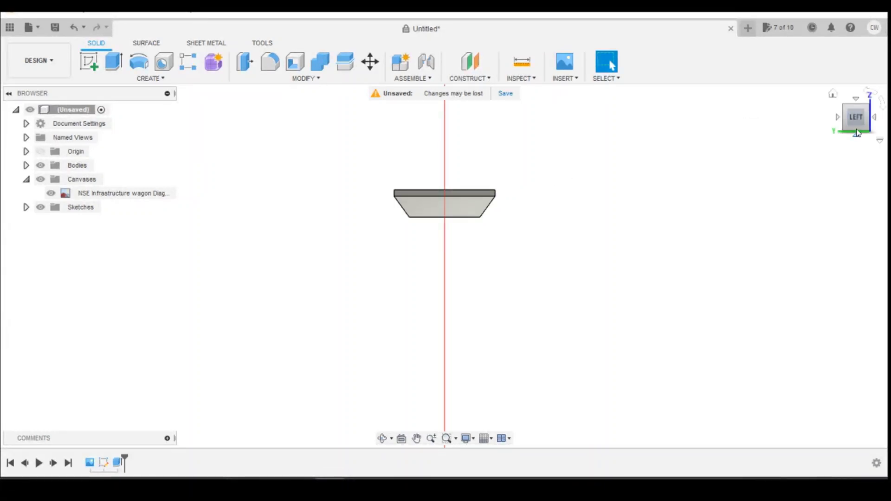
right_click(854, 128)
click(832, 139)
right_click(853, 128)
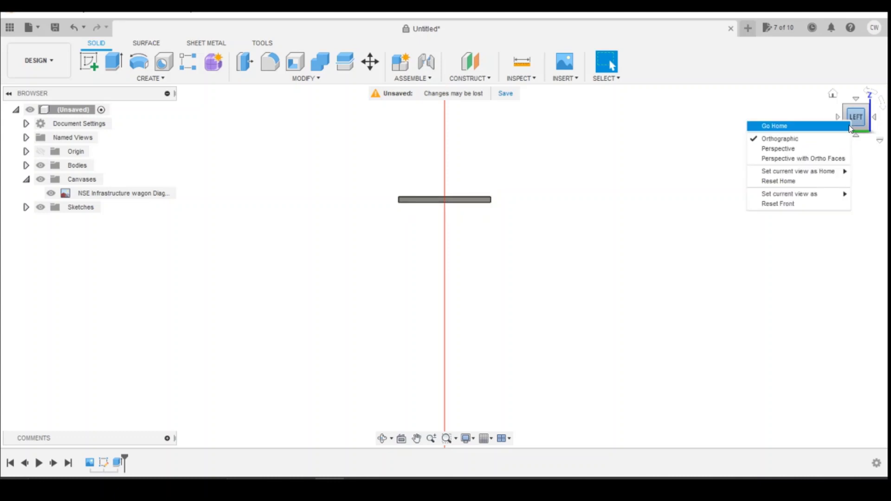
click(834, 149)
right_click(847, 130)
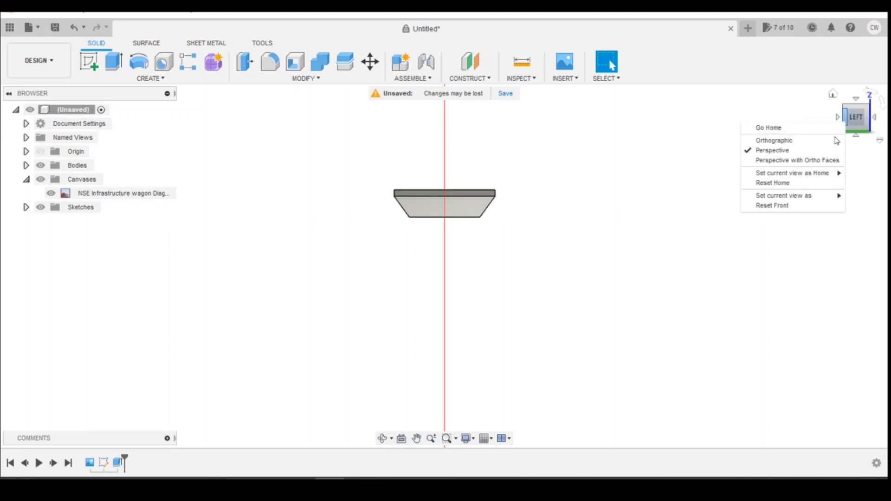
click(828, 141)
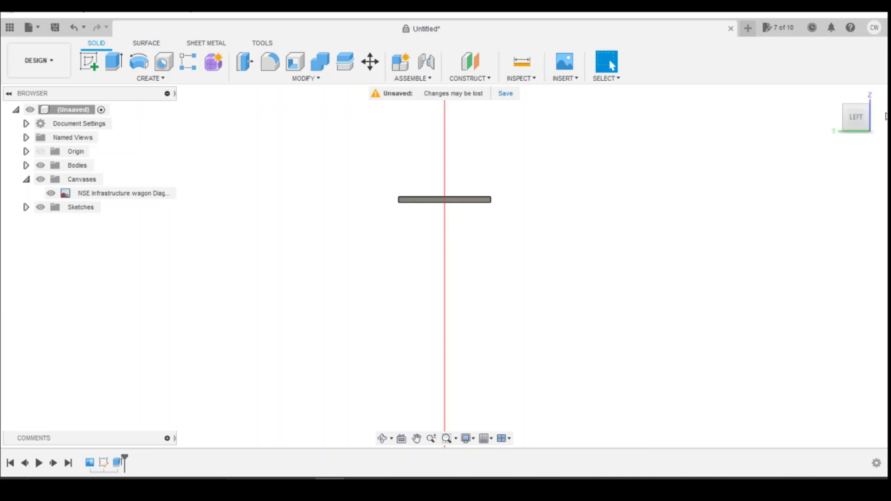
right_click(852, 122)
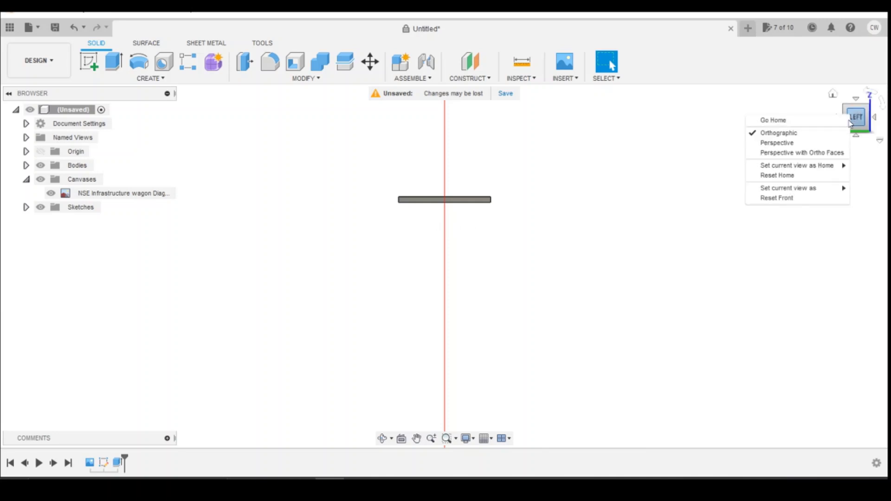
click(578, 202)
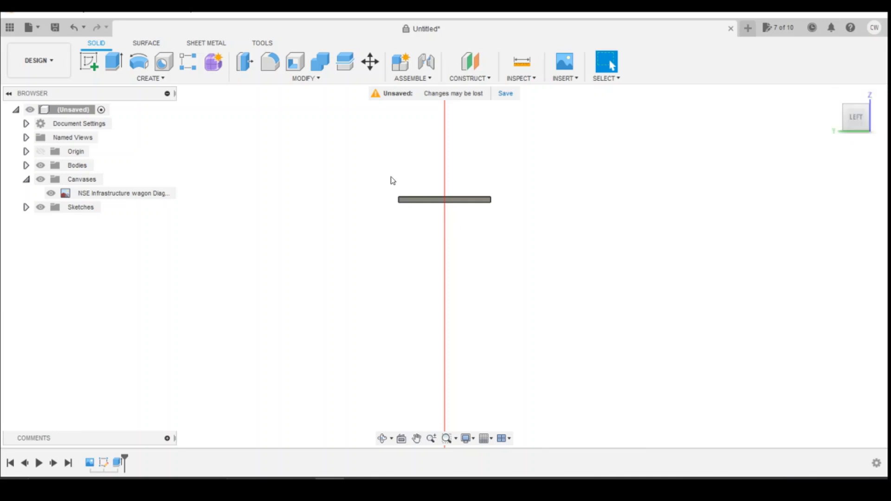
Step: Check the length of the deck frame's lower end edge in the left view
click(445, 203)
scroll(446, 207, up, 2)
scroll(449, 212, up, 2)
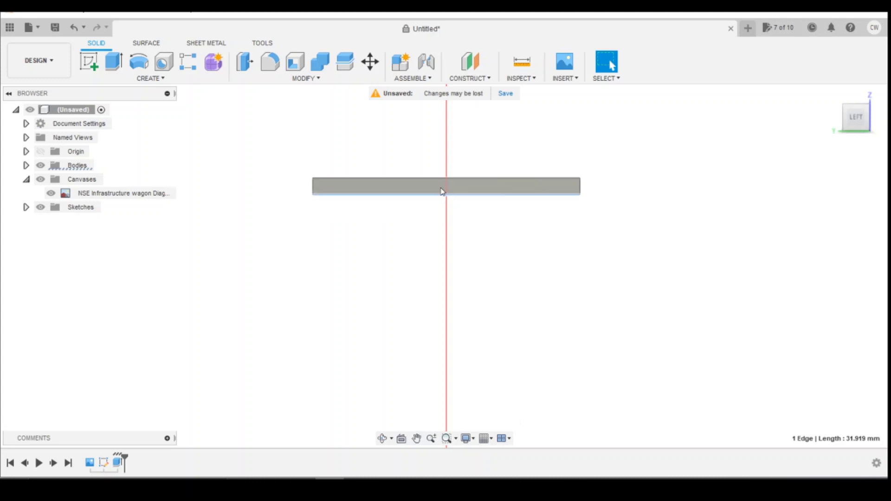
Step: Construct a midplane between the two end faces of the deck frame body
click(856, 116)
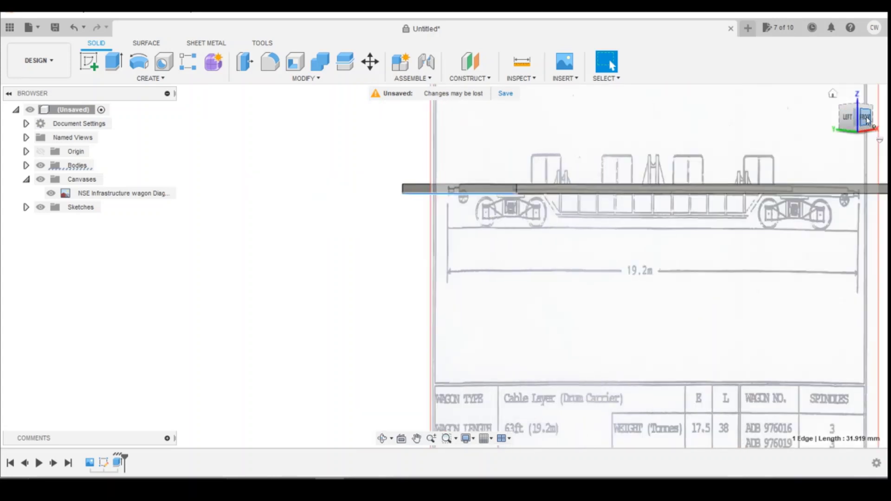
click(866, 119)
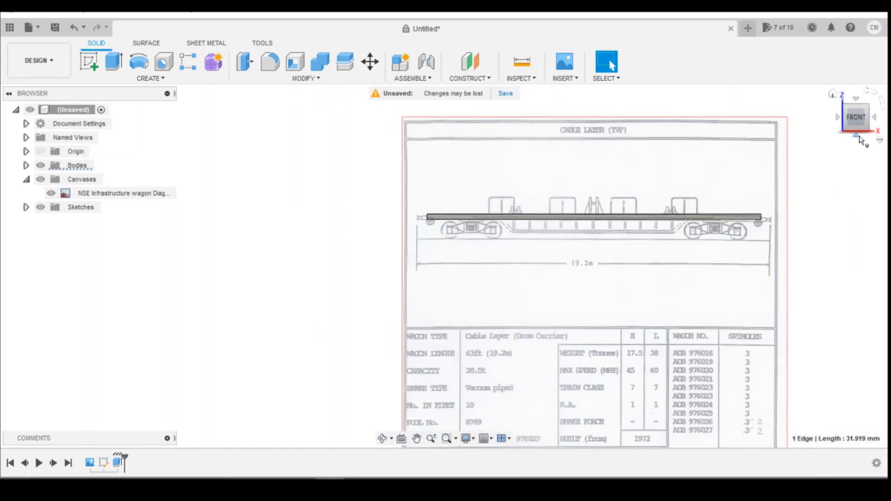
click(850, 117)
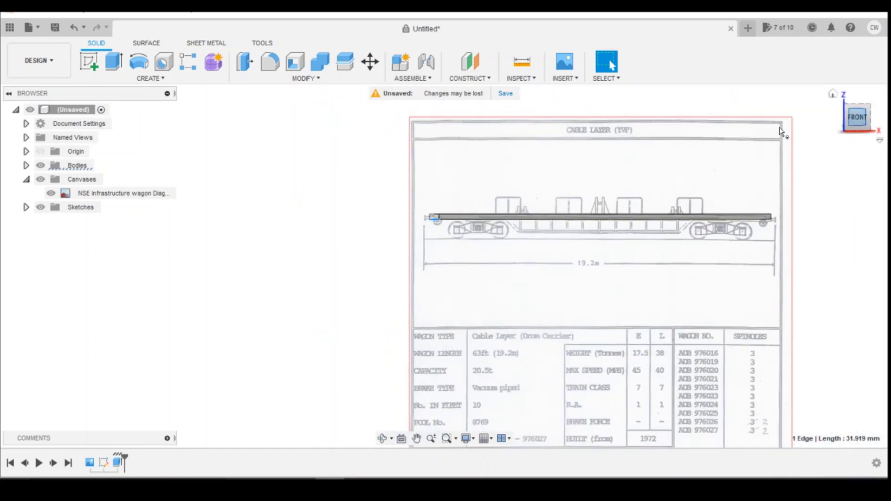
click(474, 79)
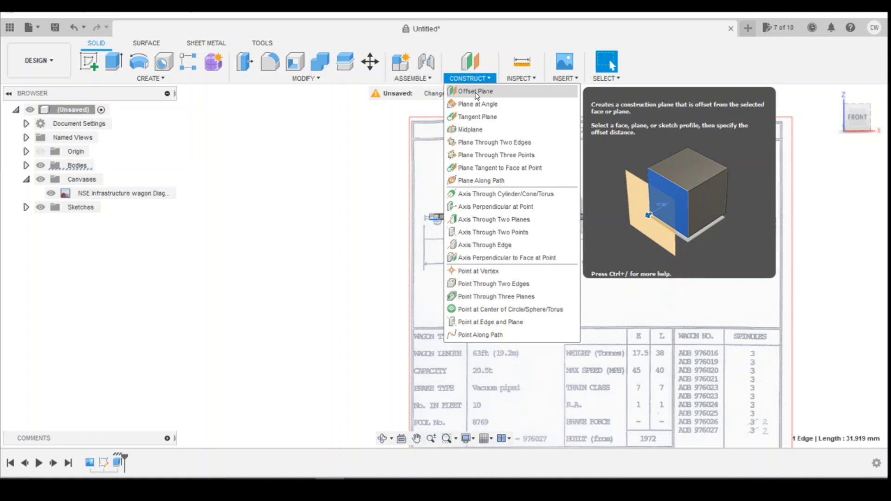
click(472, 130)
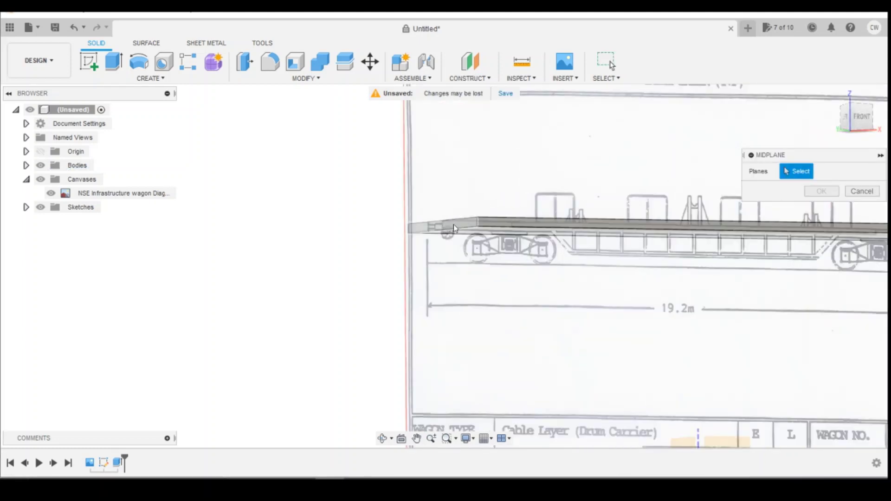
click(446, 229)
scroll(351, 216, down, 2)
drag(864, 120, 826, 122)
scroll(603, 244, up, 3)
click(592, 208)
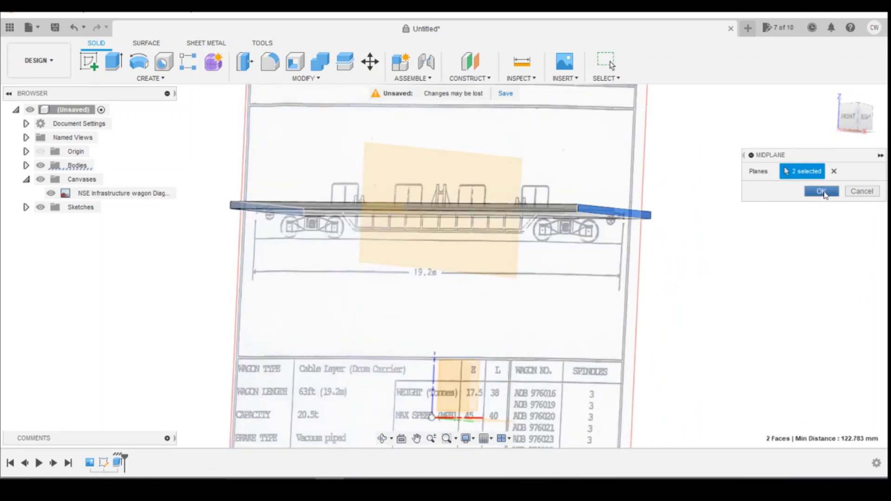
click(825, 191)
Step: Show the origin and split the deck frame body at the midplane halfway along its length
click(849, 117)
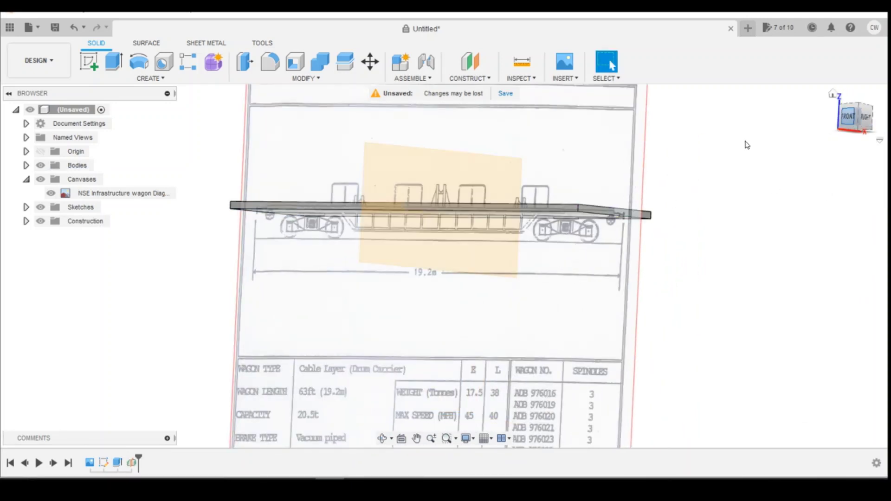
scroll(528, 245, up, 4)
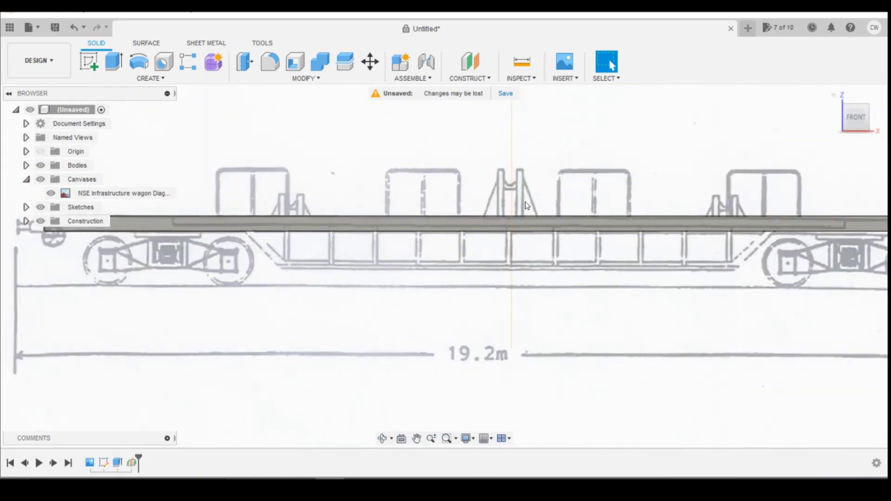
scroll(533, 248, down, 4)
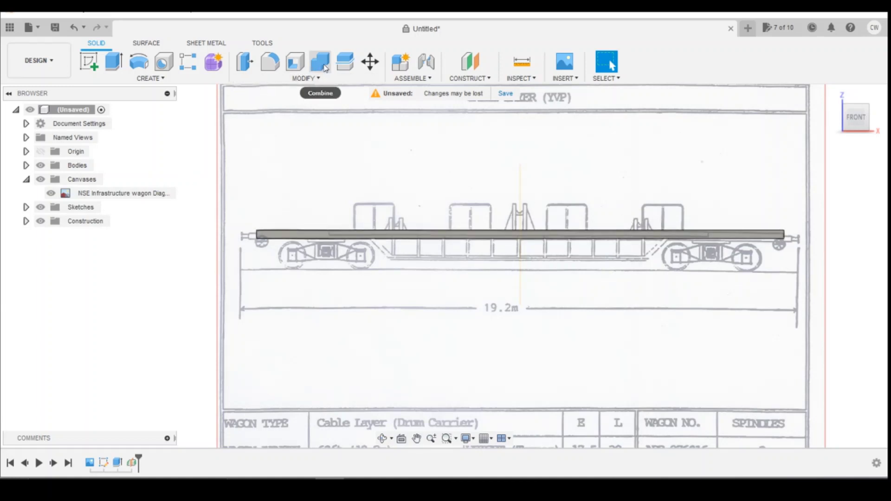
click(345, 62)
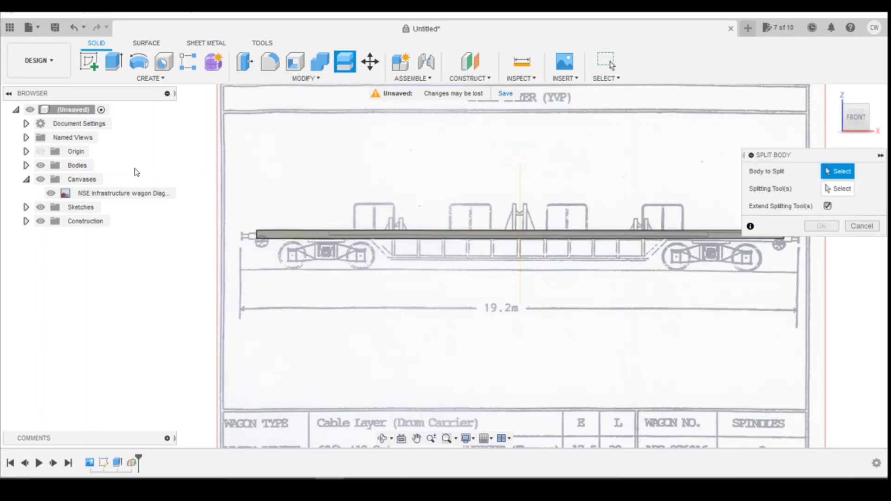
click(41, 151)
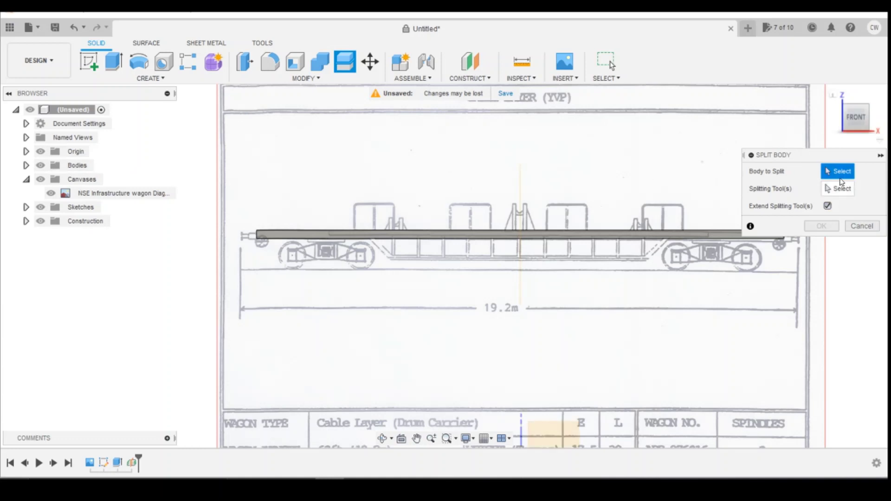
click(624, 234)
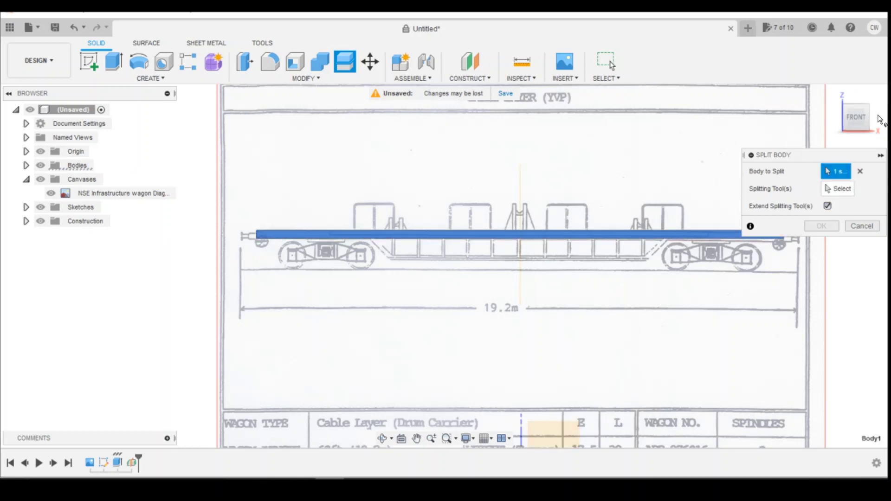
drag(857, 118, 861, 120)
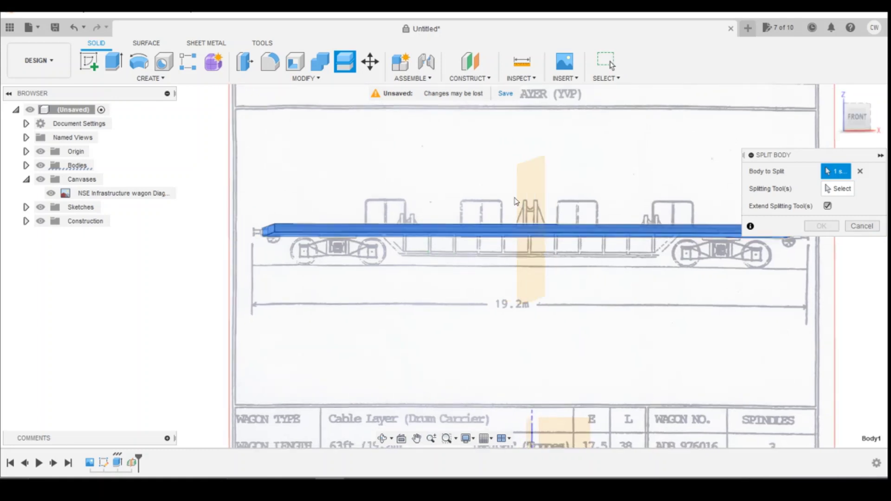
click(544, 193)
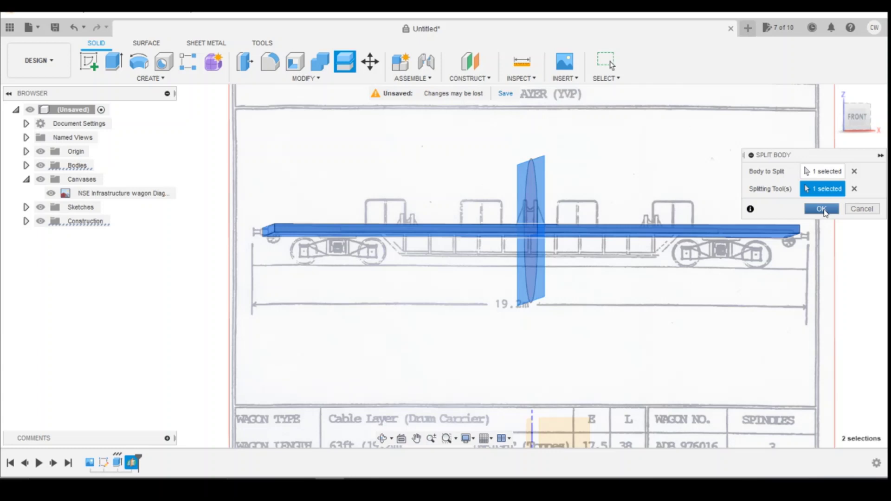
click(822, 209)
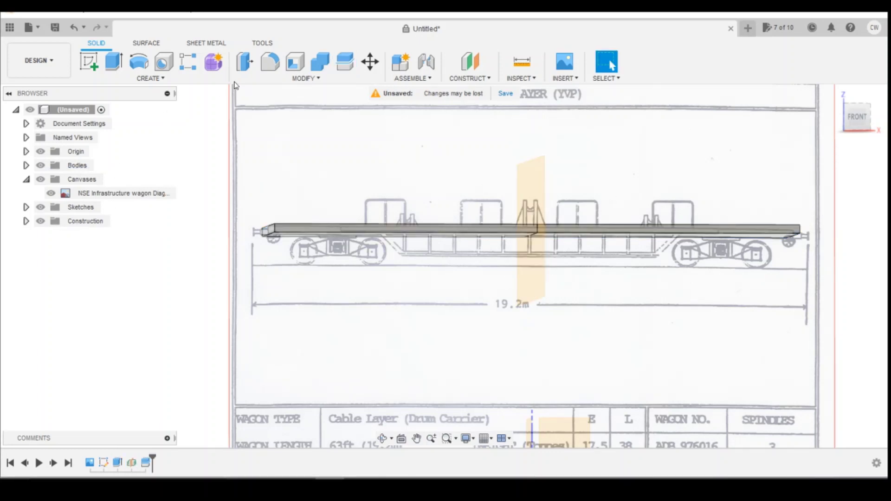
click(26, 152)
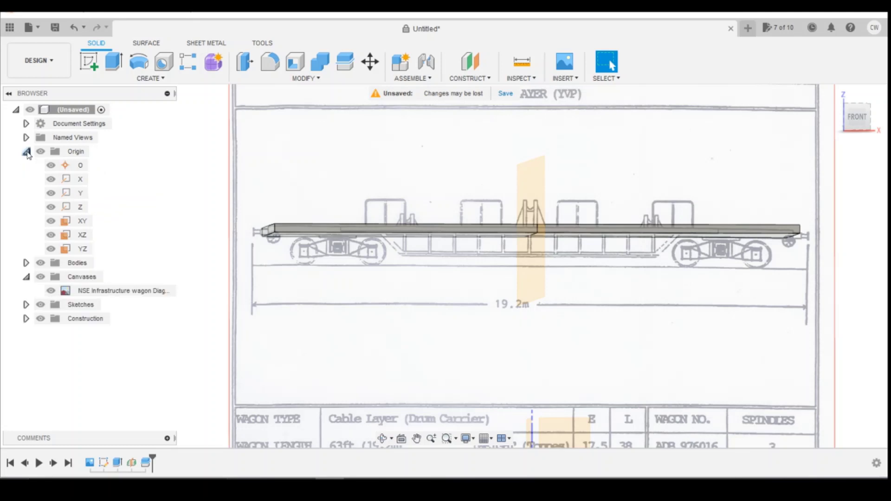
click(27, 152)
click(320, 61)
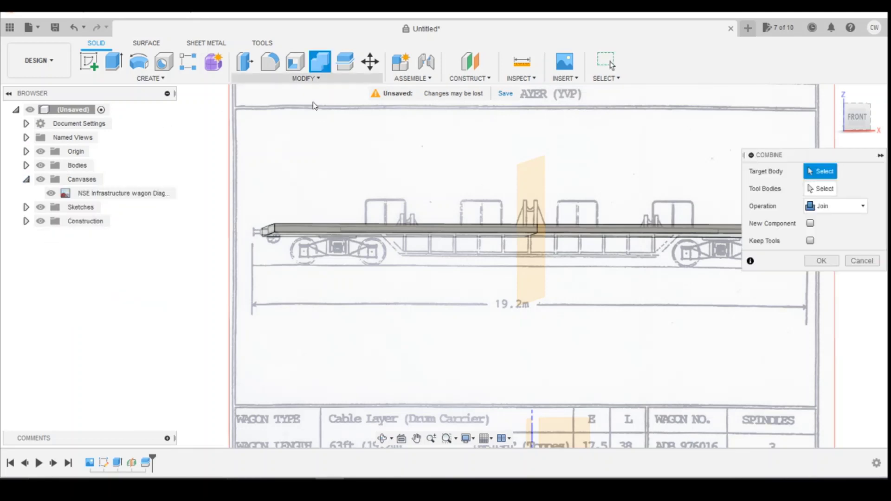
click(341, 227)
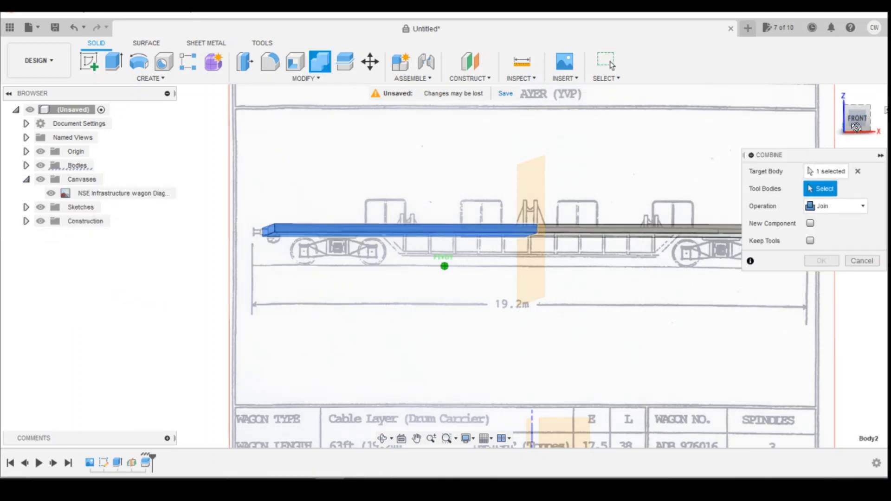
mouse_move(856, 127)
mouse_down()
mouse_move(817, 162)
mouse_move(568, 322)
mouse_move(867, 130)
mouse_move(838, 134)
mouse_up()
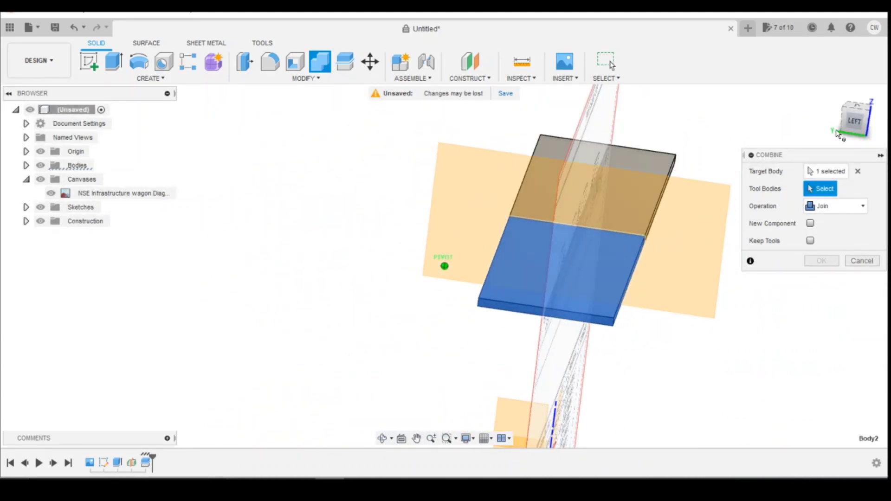
scroll(636, 284, down, 3)
scroll(560, 299, up, 2)
scroll(587, 357, up, 2)
scroll(655, 242, down, 3)
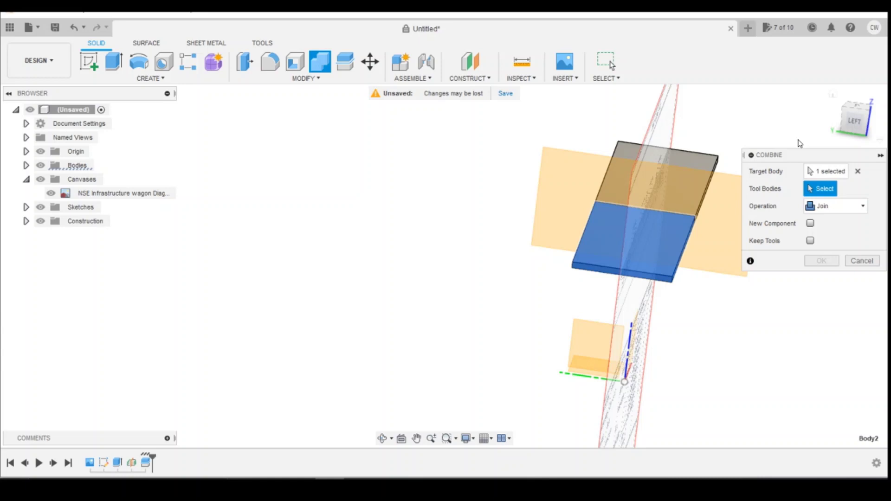
click(862, 261)
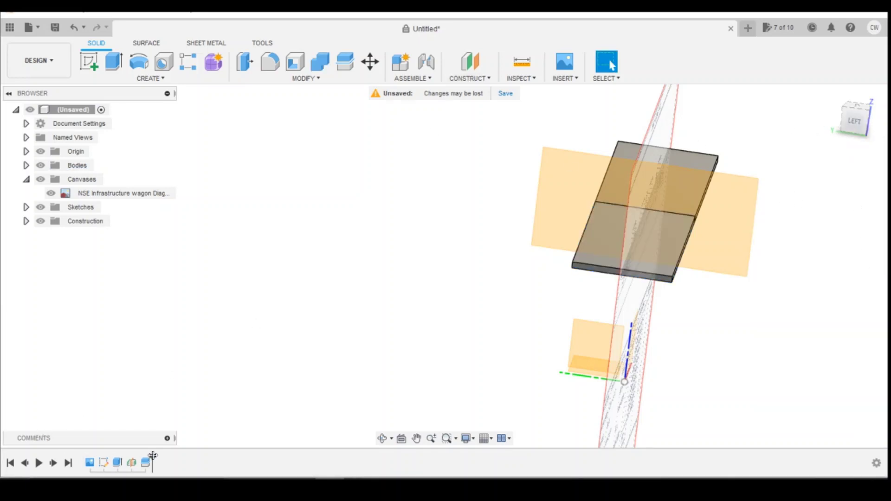
Step: Roll the design history back to just before the Split Body feature
drag(152, 456, 138, 456)
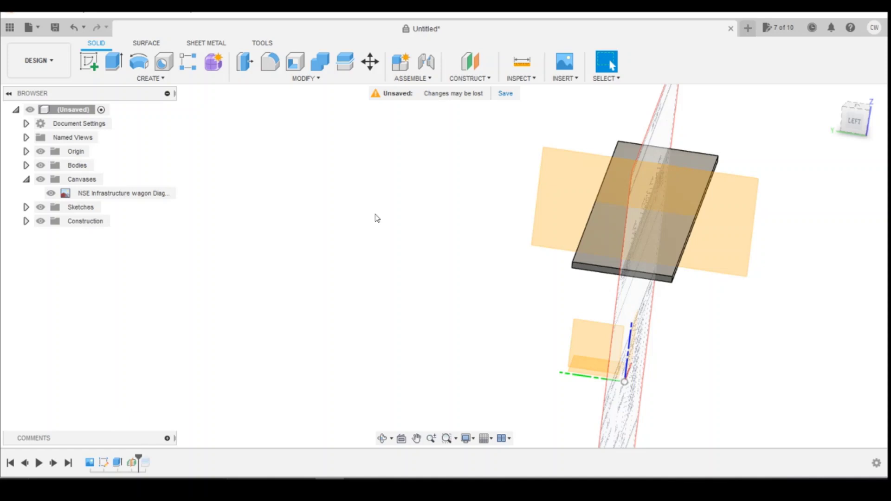
Step: Construct a midplane between the two long side faces of the deck frame body
click(466, 66)
mouse_move(828, 123)
shift+middle_down()
mouse_move(836, 120)
mouse_move(817, 153)
shift+middle_up()
click(861, 208)
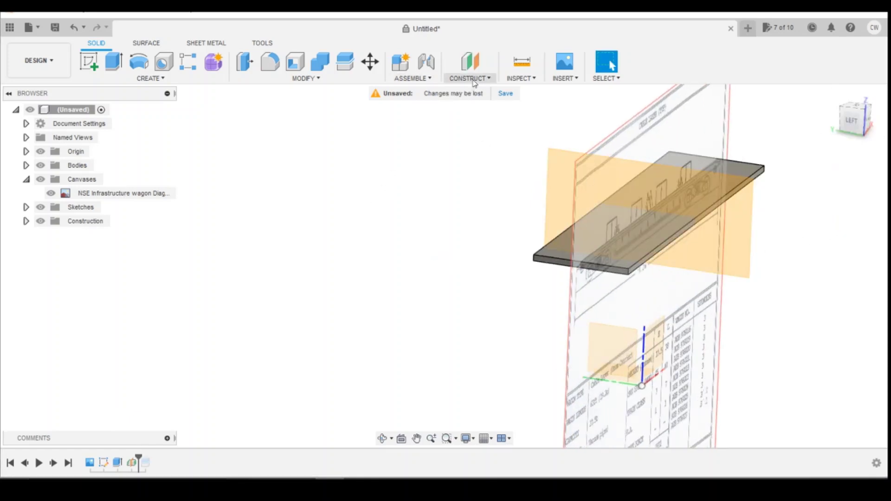
click(471, 78)
click(480, 129)
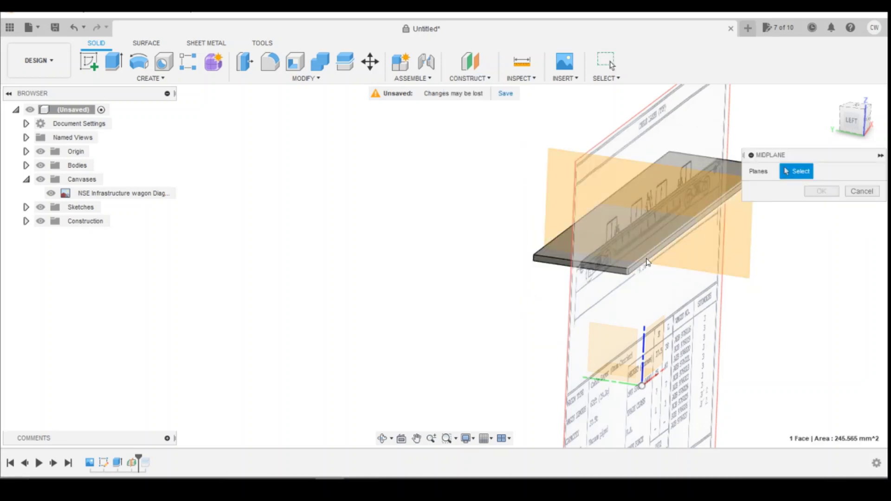
click(648, 262)
shift+middle_drag(648, 263, 653, 229)
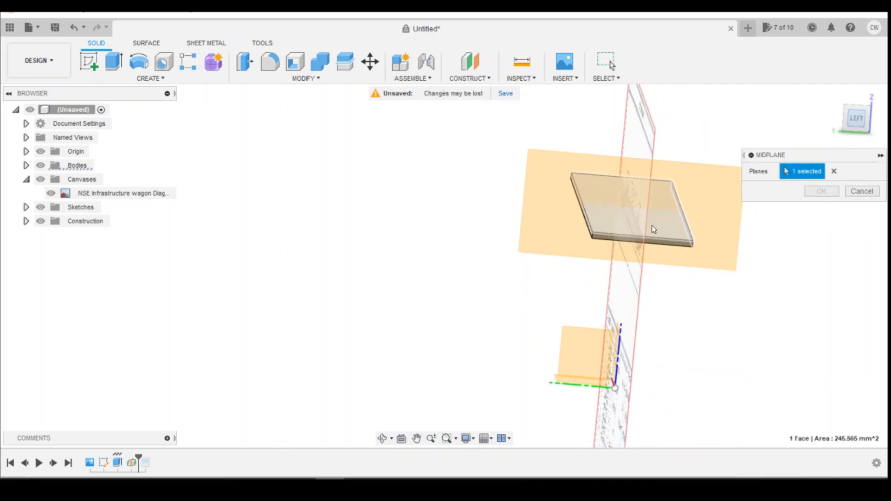
drag(859, 122, 871, 123)
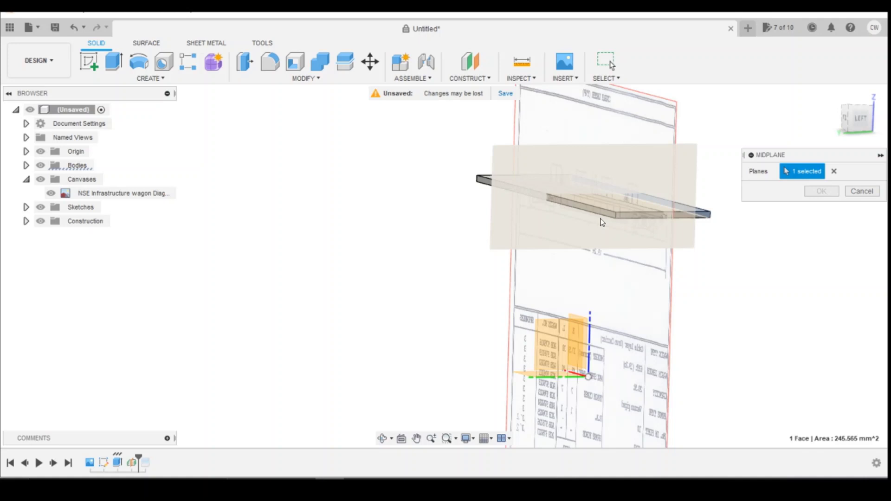
click(602, 222)
click(819, 191)
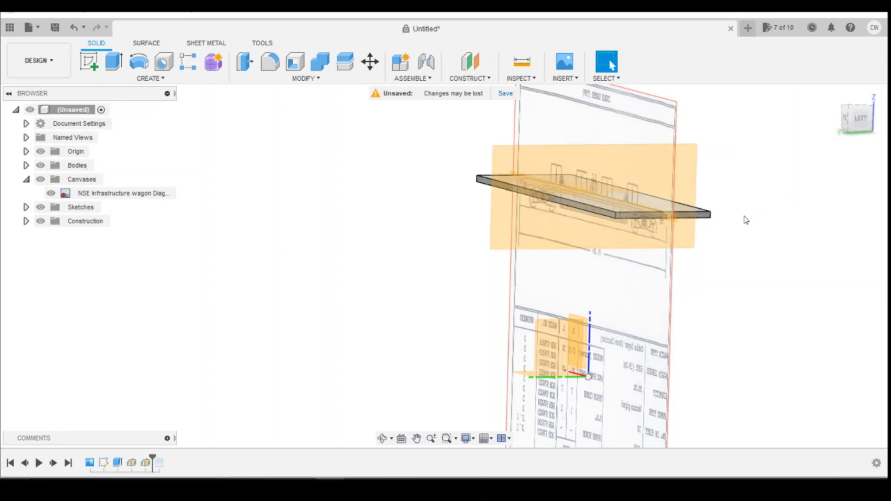
Step: Roll the design history forward to the end and split Body2 along the new lengthwise midplane
shift+middle_drag(444, 265, 280, 112)
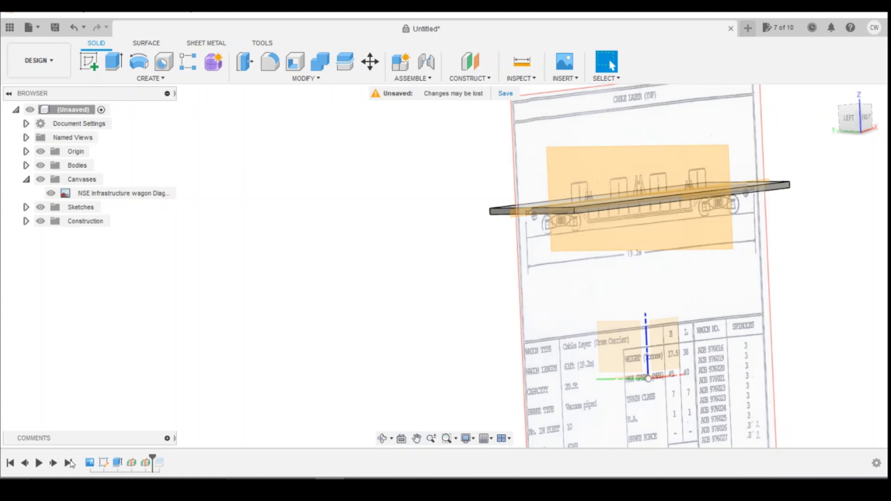
click(349, 65)
click(581, 210)
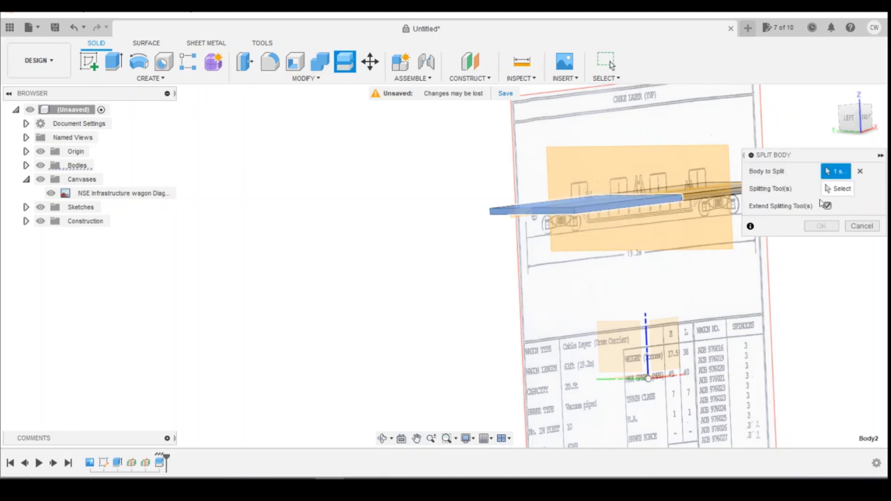
click(838, 189)
scroll(510, 218, up, 4)
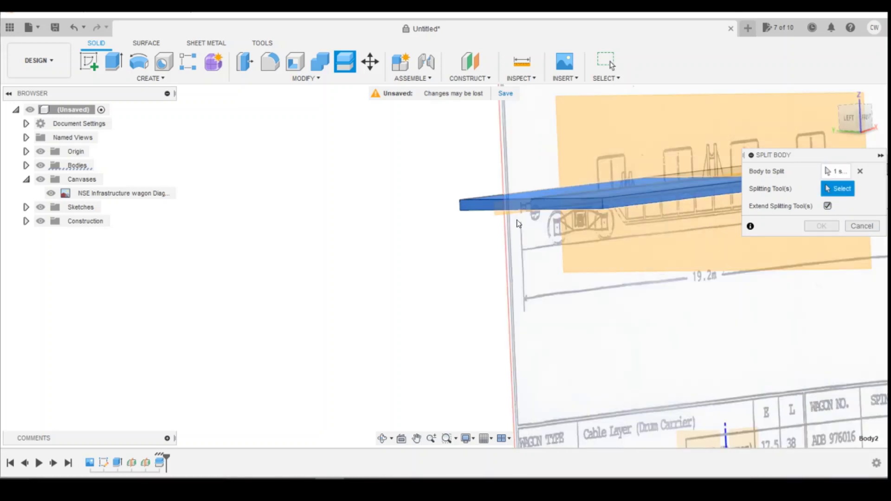
click(506, 210)
click(830, 212)
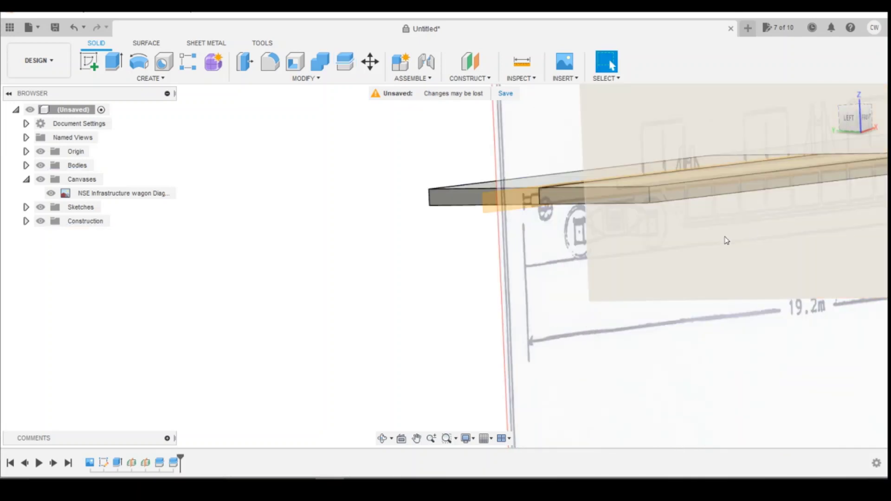
Step: Remove Body1 and Body2 from the design, keeping only the quarter-deck Body3
scroll(724, 241, down, 3)
scroll(687, 242, down, 3)
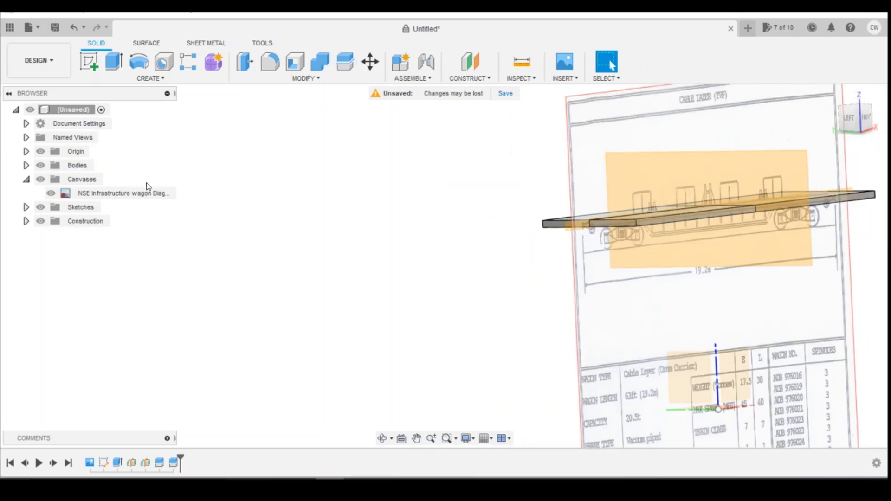
click(26, 165)
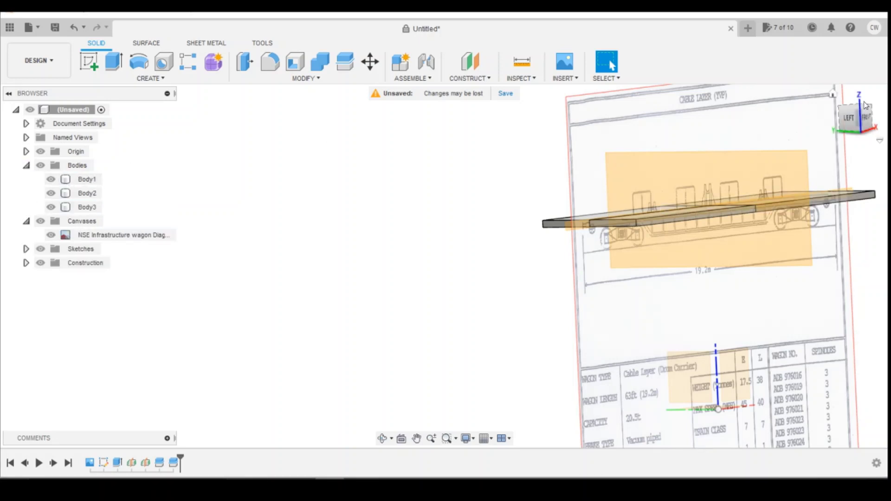
drag(866, 117, 828, 116)
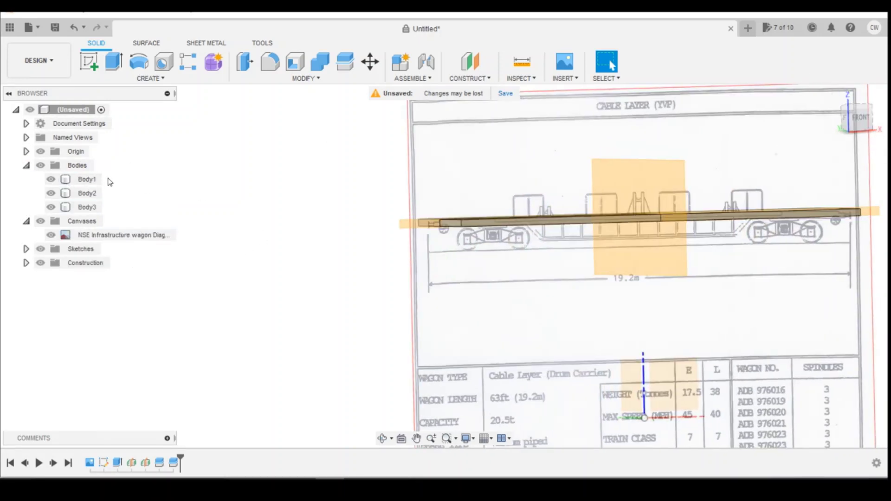
click(84, 180)
right_click(85, 179)
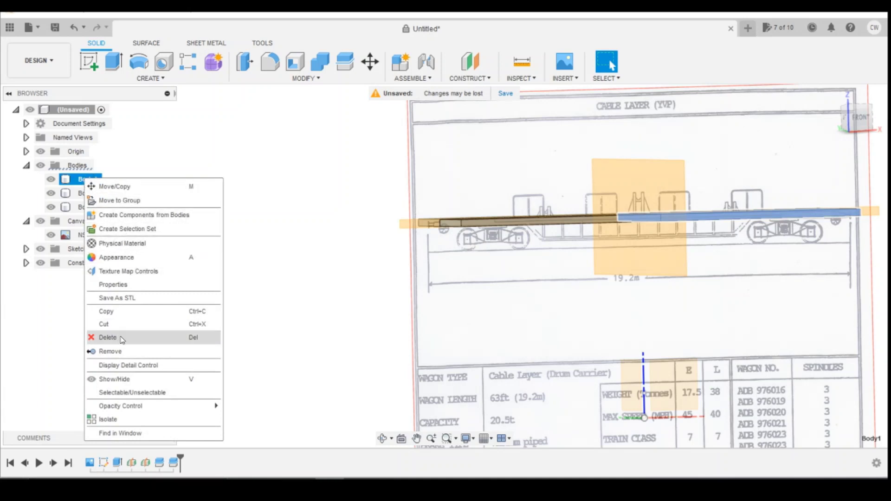
click(122, 352)
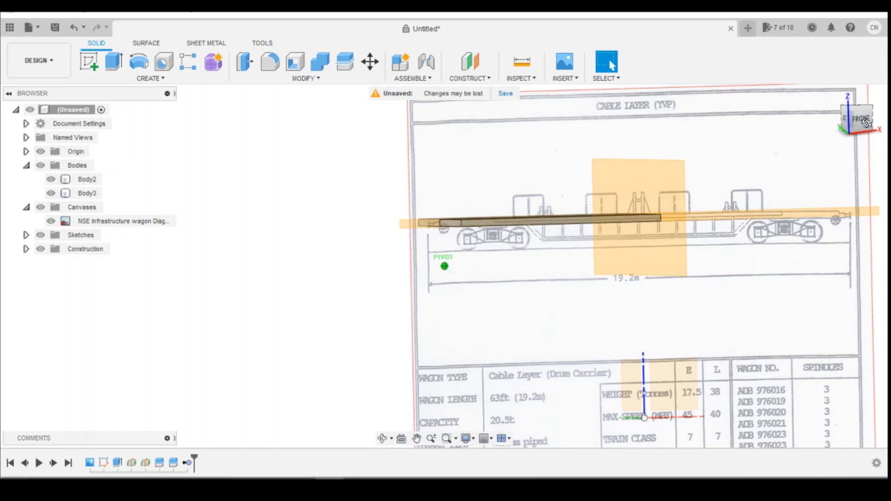
click(866, 123)
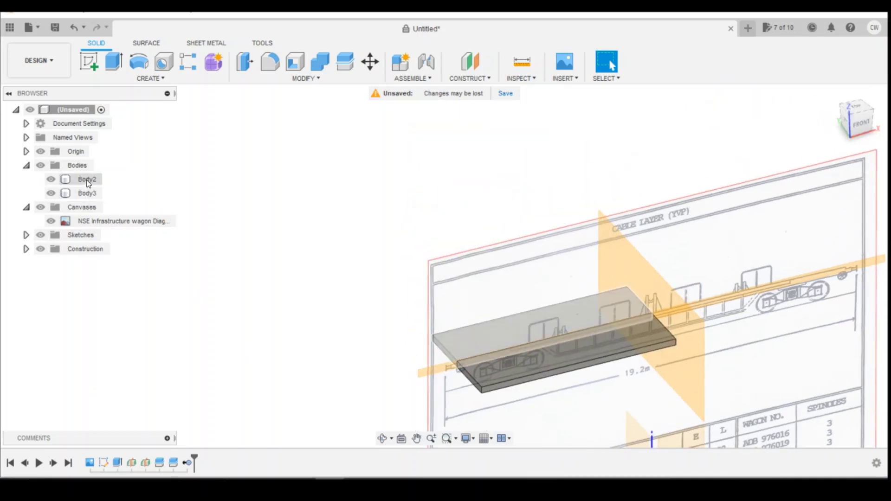
right_click(89, 181)
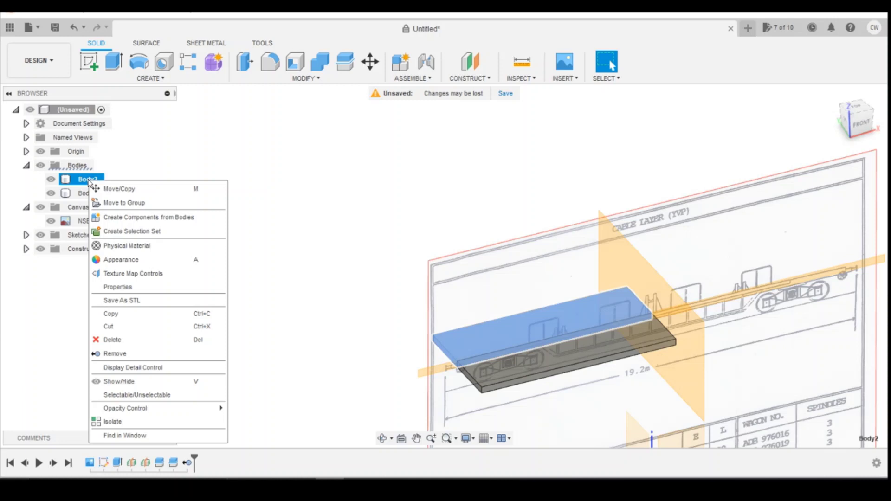
click(128, 355)
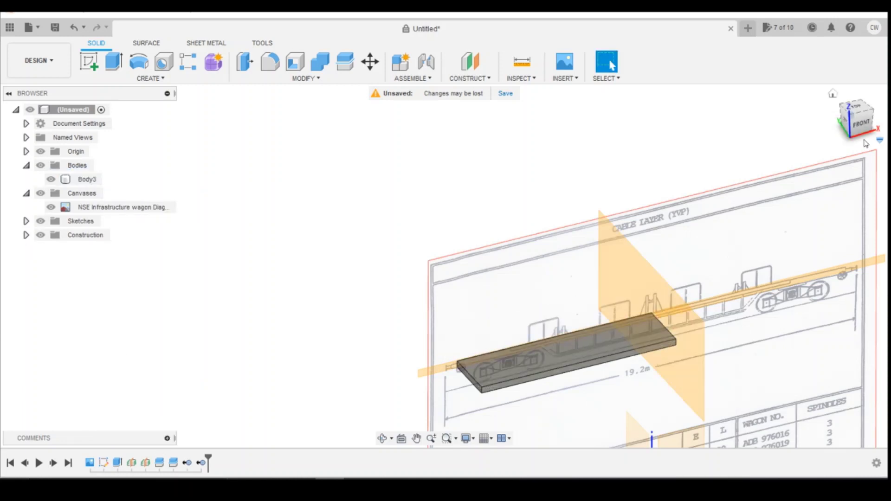
Step: Examine the wagon's deck plates and side frame in the reference photo in Photos, archiving the mail notification, and return to Fusion 360
click(860, 121)
scroll(423, 233, up, 2)
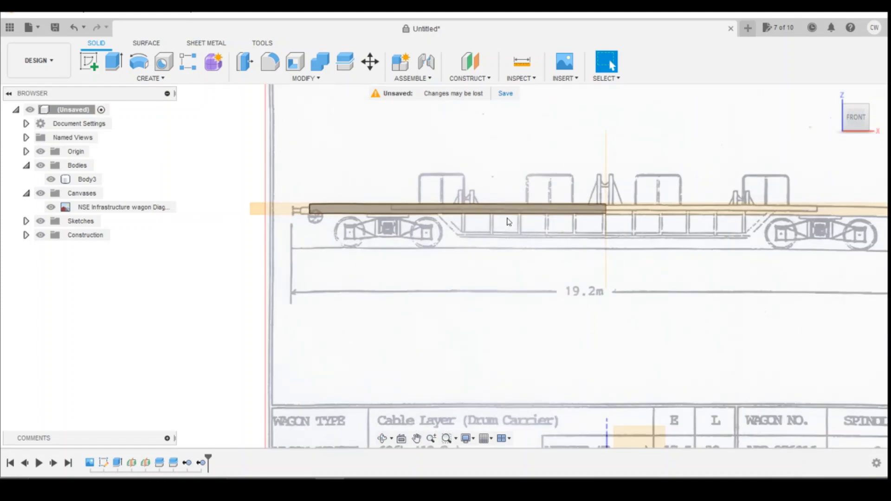
click(358, 487)
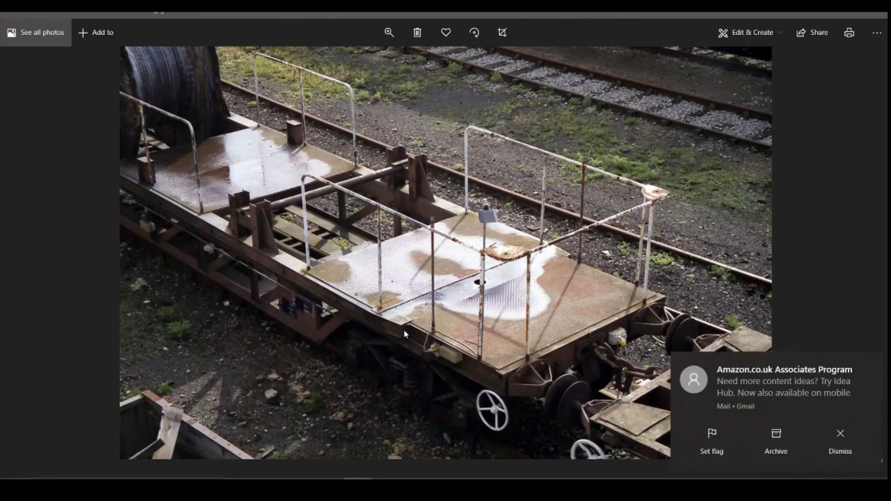
click(774, 446)
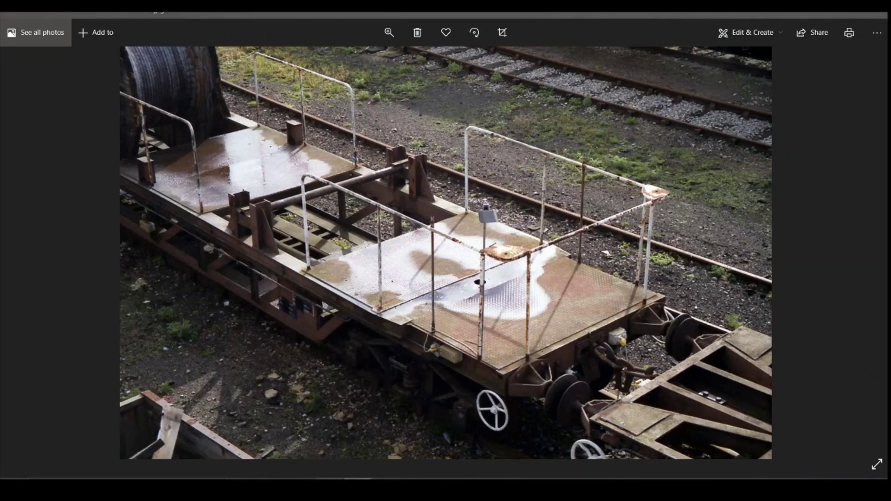
click(337, 483)
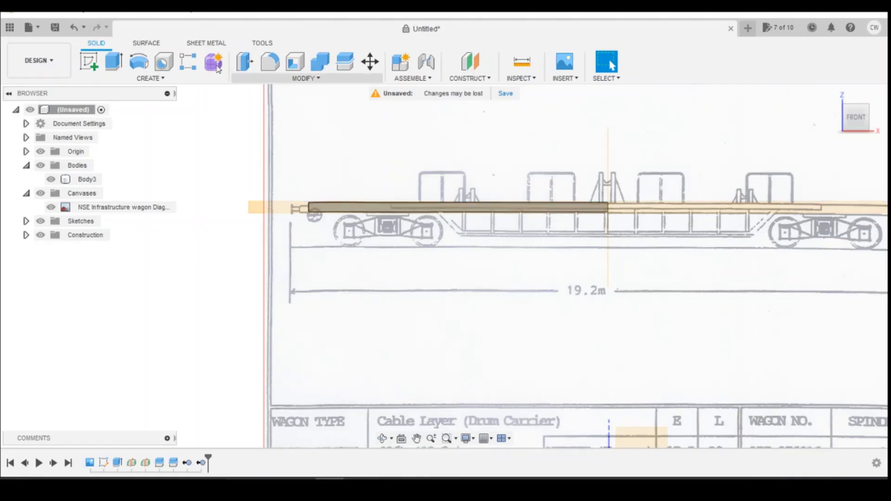
Step: Start a new sketch on the long outer side face of the remaining deck body, seen from the front
click(90, 63)
scroll(688, 221, up, 3)
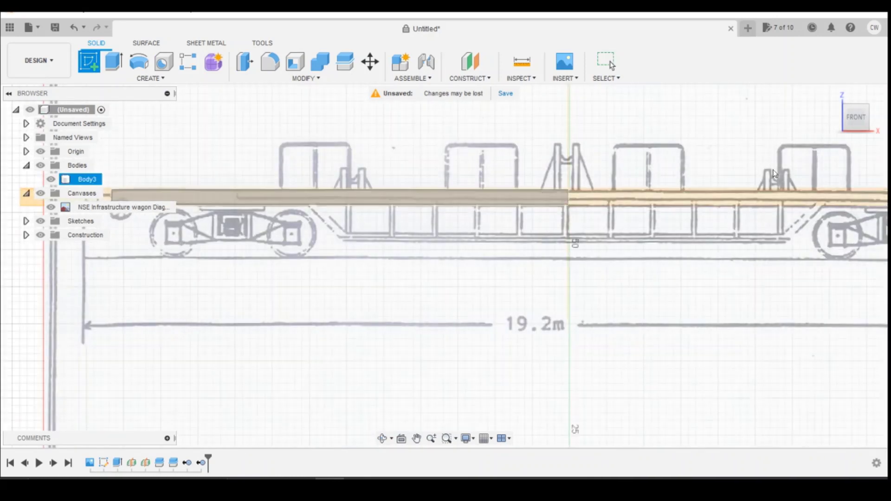
mouse_move(862, 117)
mouse_down()
mouse_move(883, 121)
mouse_move(863, 123)
mouse_up()
click(862, 122)
scroll(586, 230, up, 2)
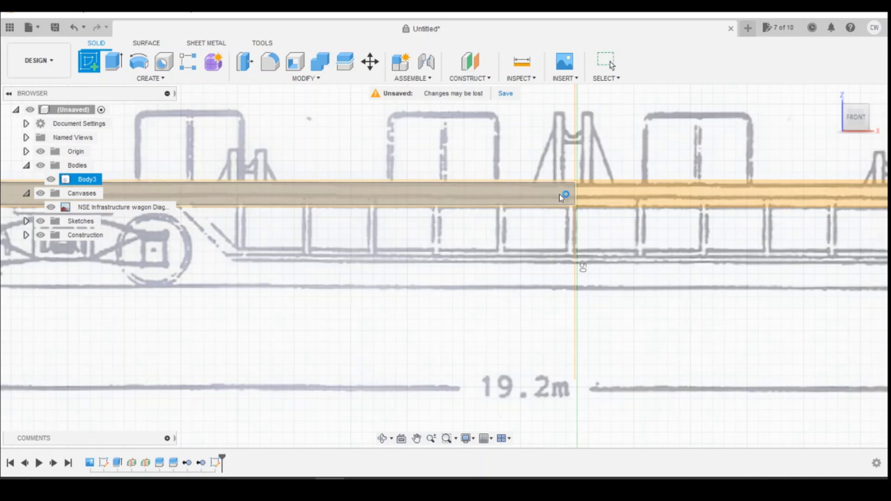
click(559, 194)
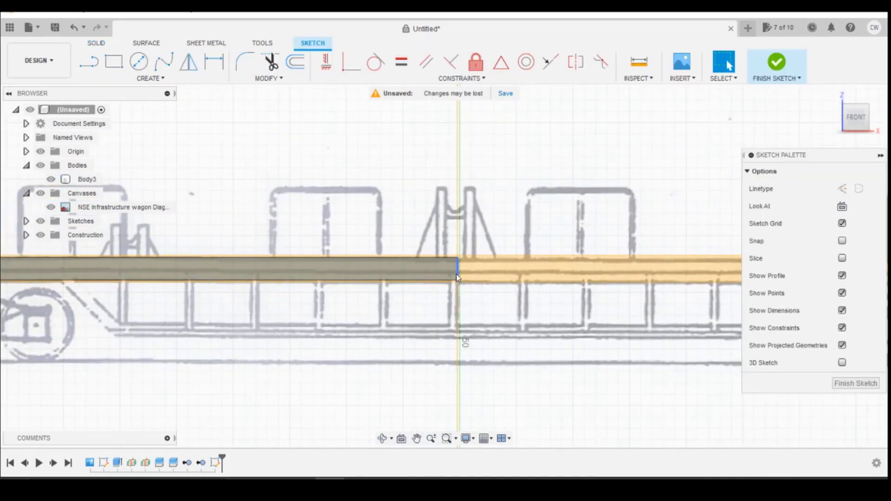
Step: Sketch a rectangle about 44.5 mm by 1.3 mm on the side face, starting from its upper corner at the wagon's midpoint
click(113, 61)
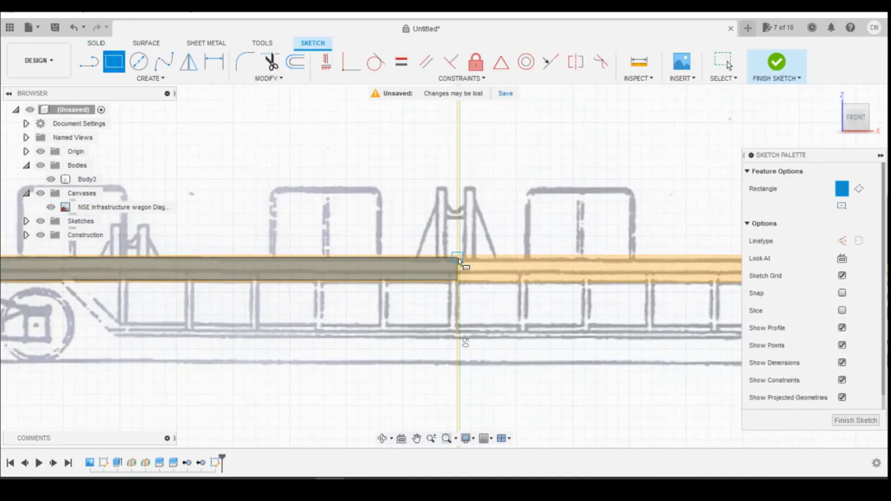
scroll(500, 259, down, 4)
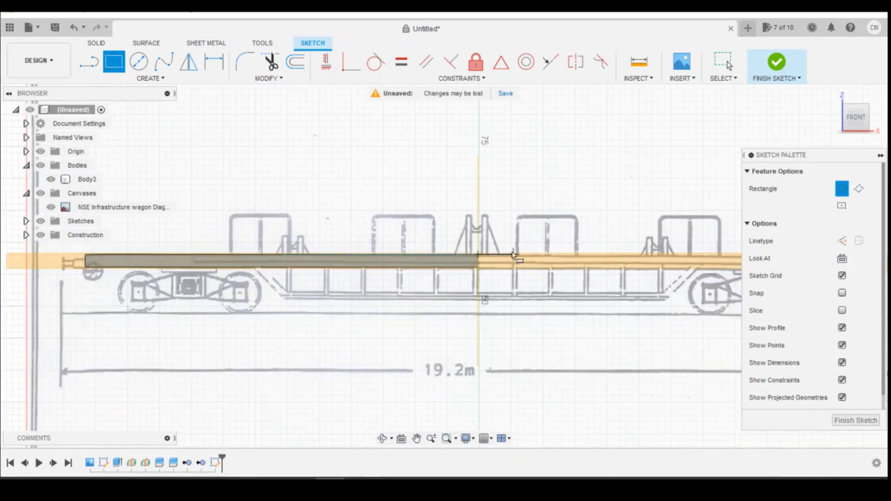
scroll(300, 255, up, 3)
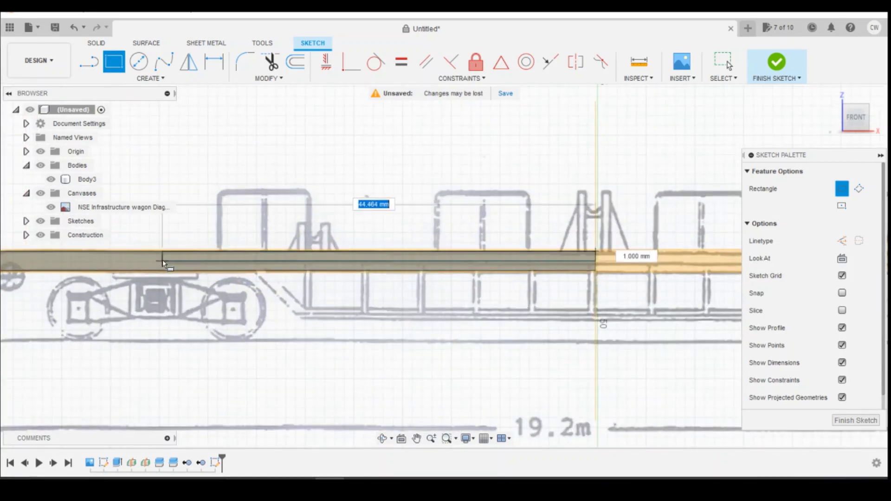
scroll(163, 266, up, 5)
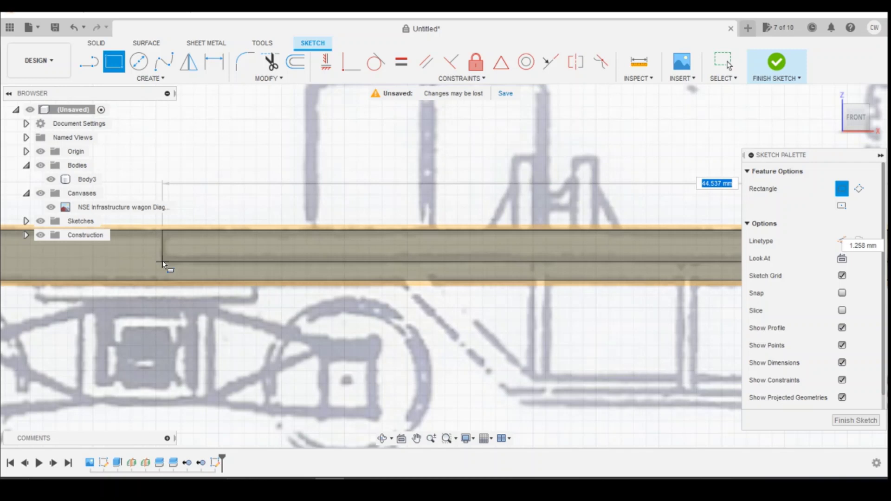
click(163, 261)
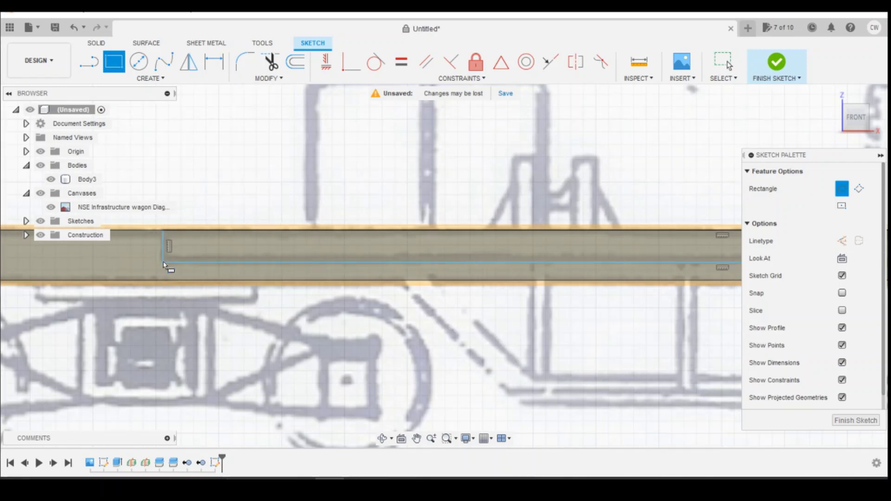
Step: Dimension the rectangle's height as 1.3 mm
scroll(163, 261, down, 3)
key(d)
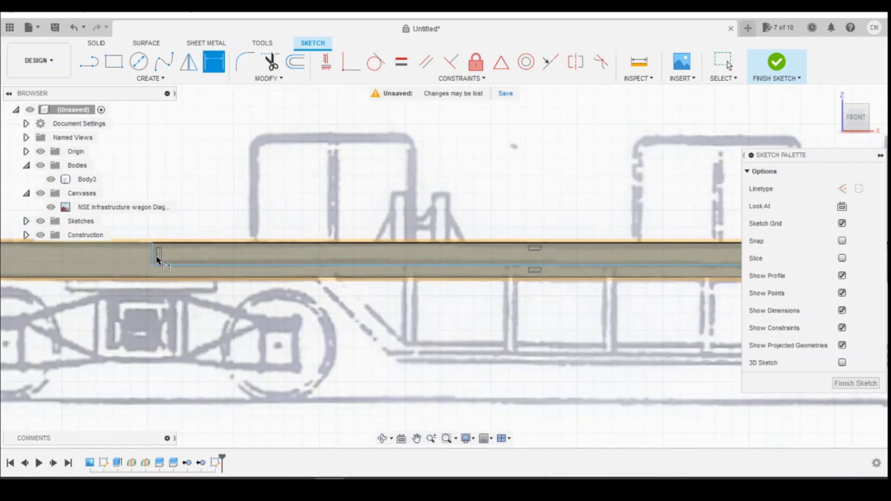
click(155, 255)
click(121, 253)
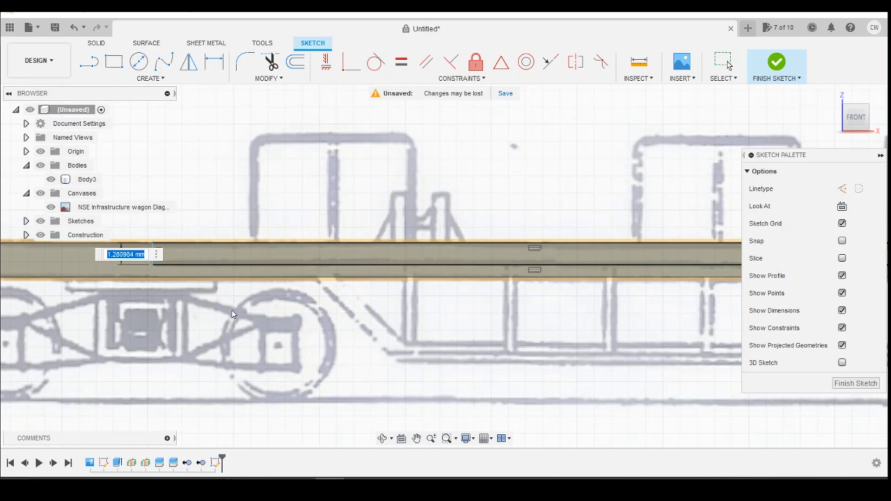
text(1.3)
key(Return)
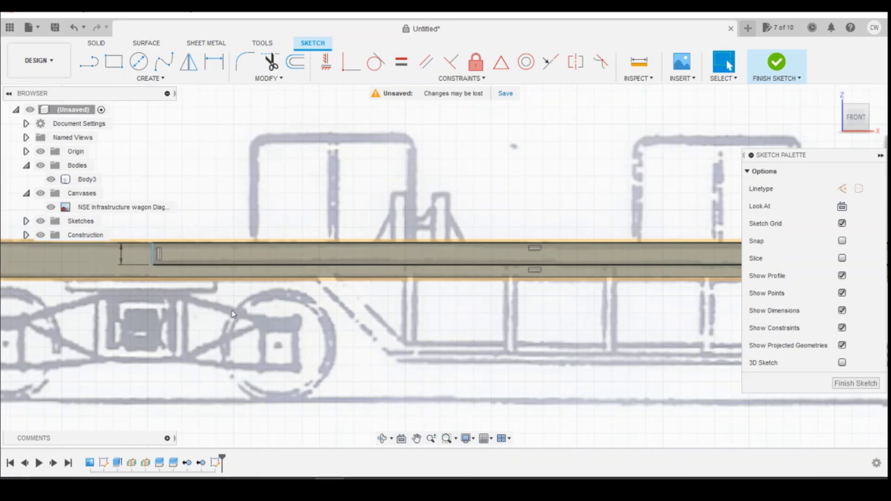
Step: Dimension the rectangle's length as 44.5 mm
click(248, 266)
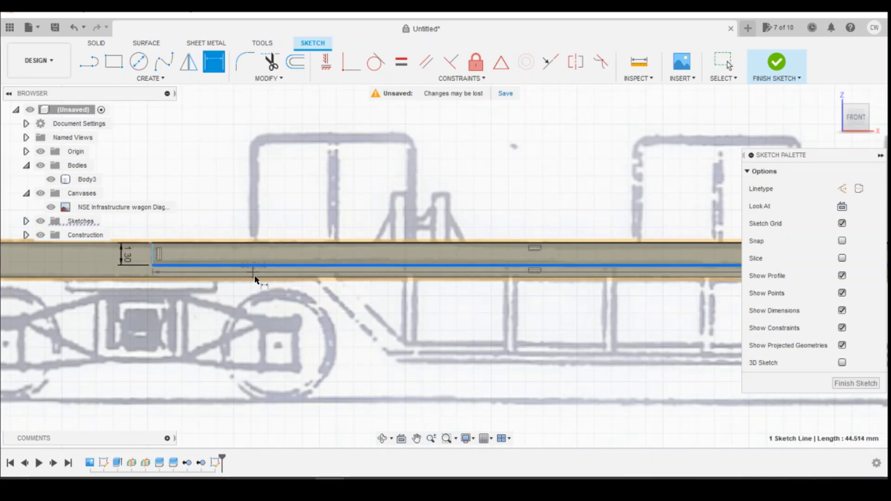
click(277, 350)
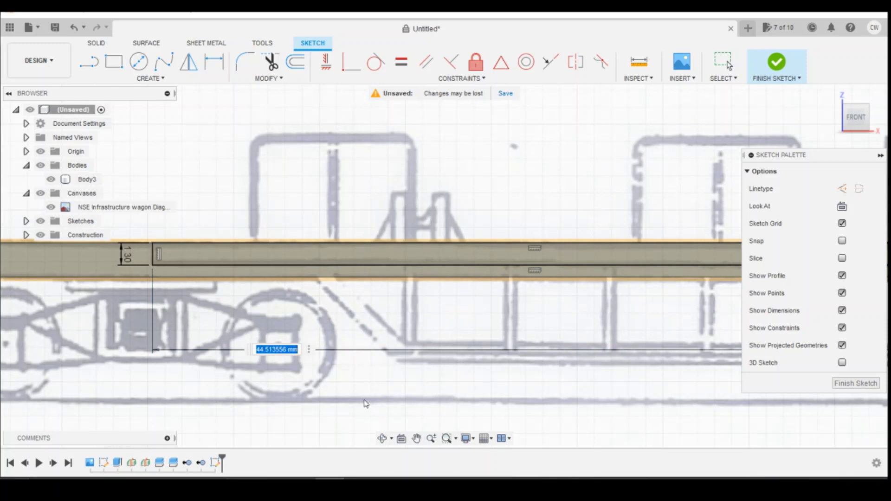
text(44.5)
key(Return)
scroll(199, 264, down, 5)
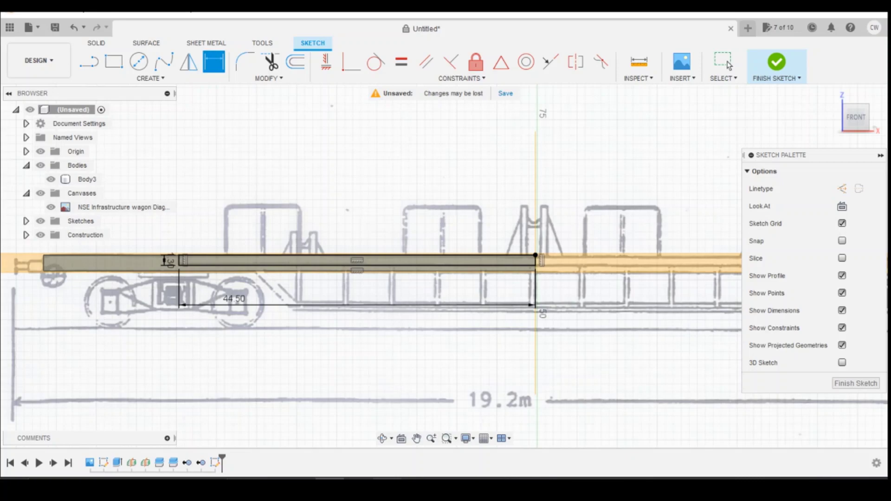
Step: Check the deck edge in the wagon's reference photo, and extrude the 44.5 mm by 1.3 mm side rectangle outward by 1 mm
mouse_move(358, 488)
click(416, 460)
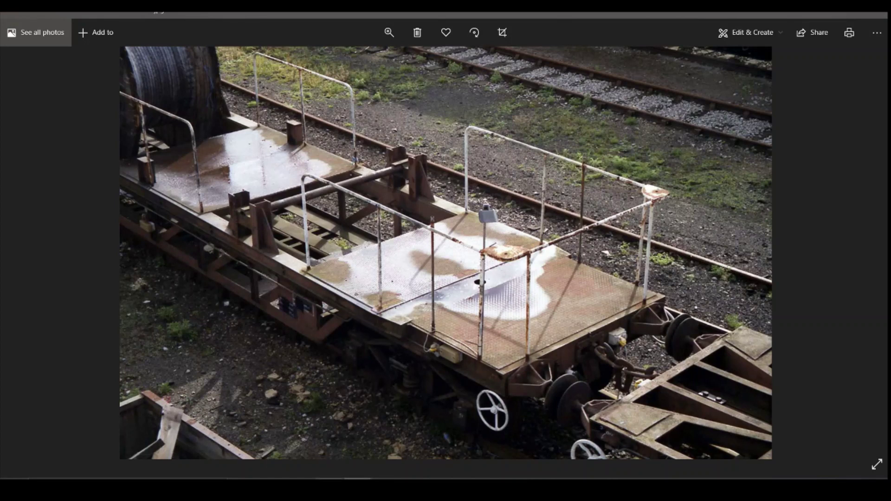
mouse_move(330, 487)
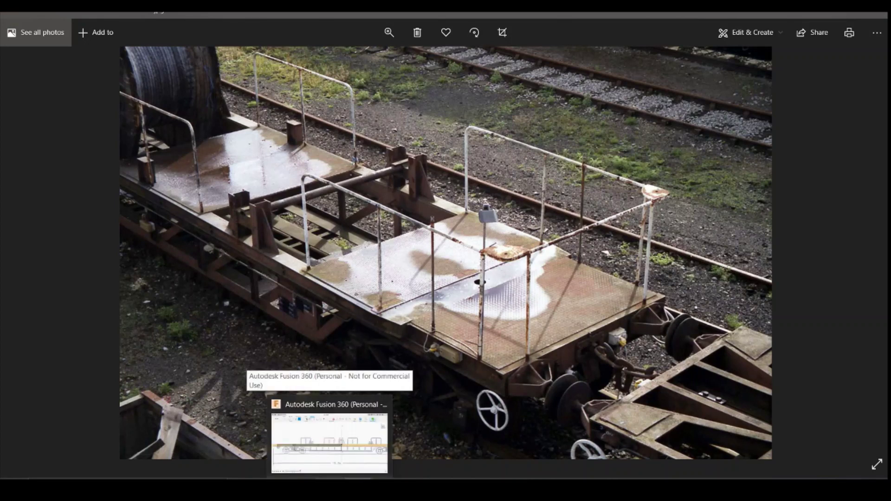
click(330, 441)
scroll(281, 260, up, 3)
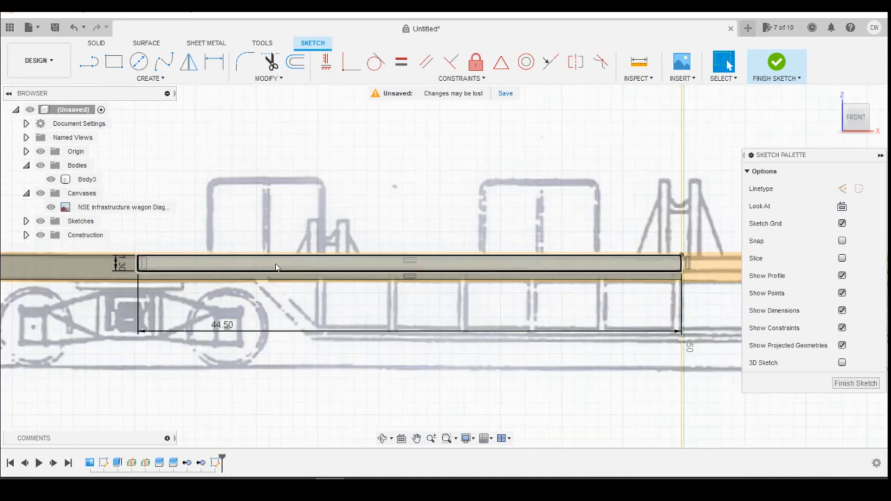
click(276, 268)
right_click(276, 270)
click(266, 315)
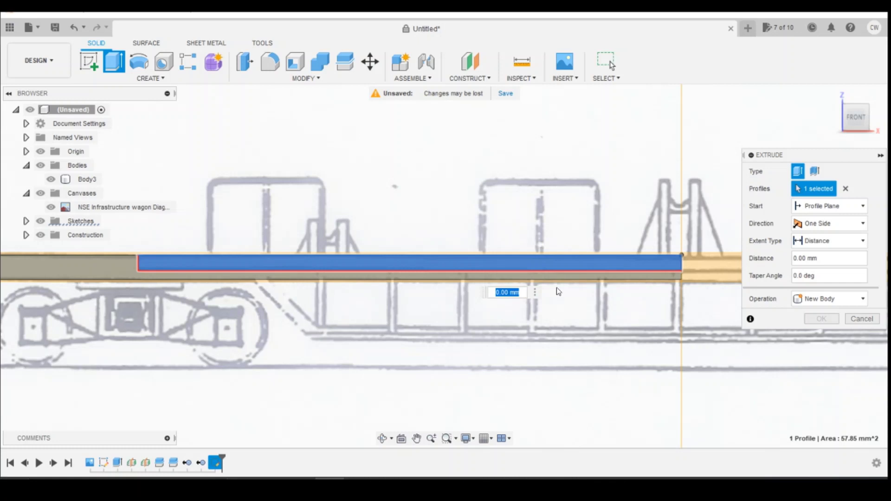
text(1)
key(Return)
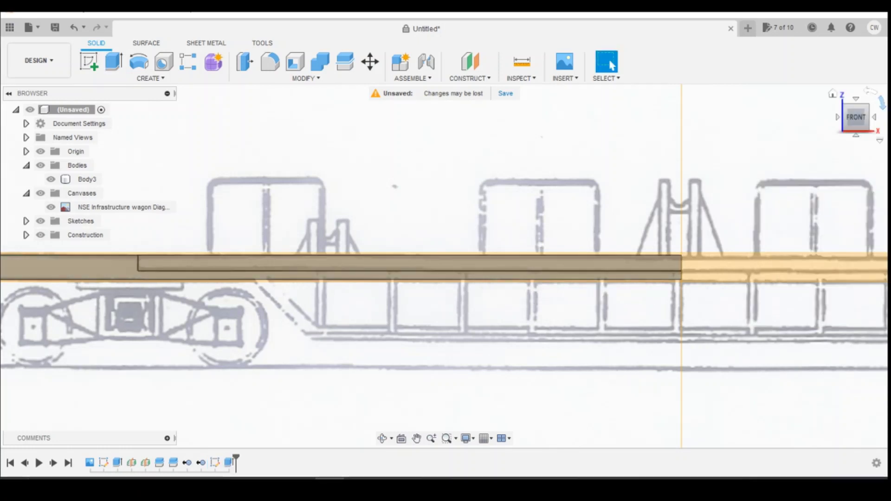
Step: Compare the extruded side strip with the reference photo, and start a new sketch on the deck's top face, seen from above
drag(876, 107, 875, 142)
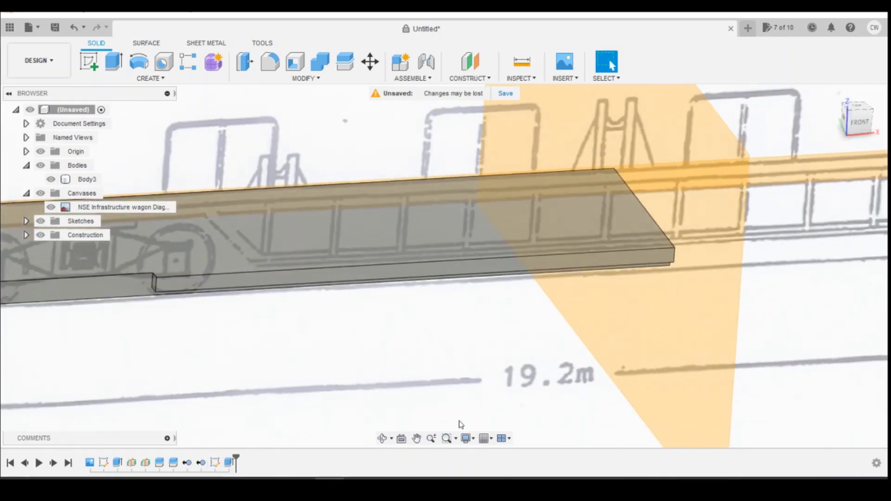
click(422, 446)
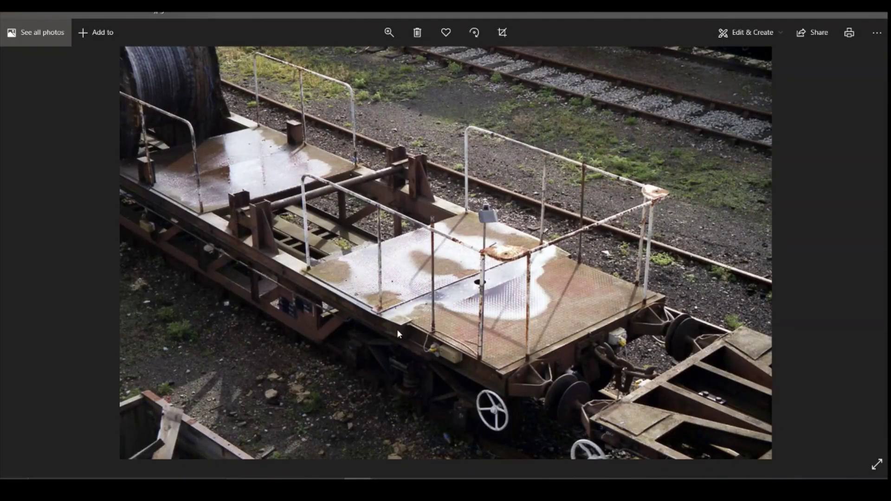
click(330, 436)
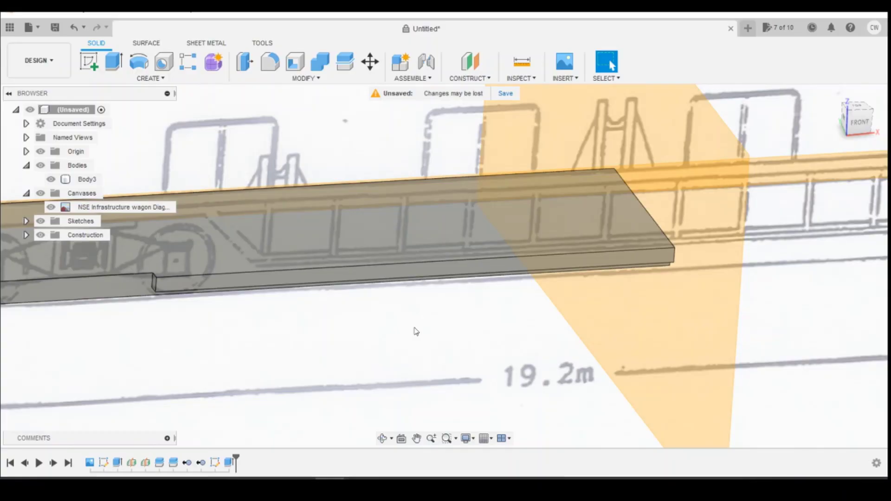
drag(857, 126, 856, 115)
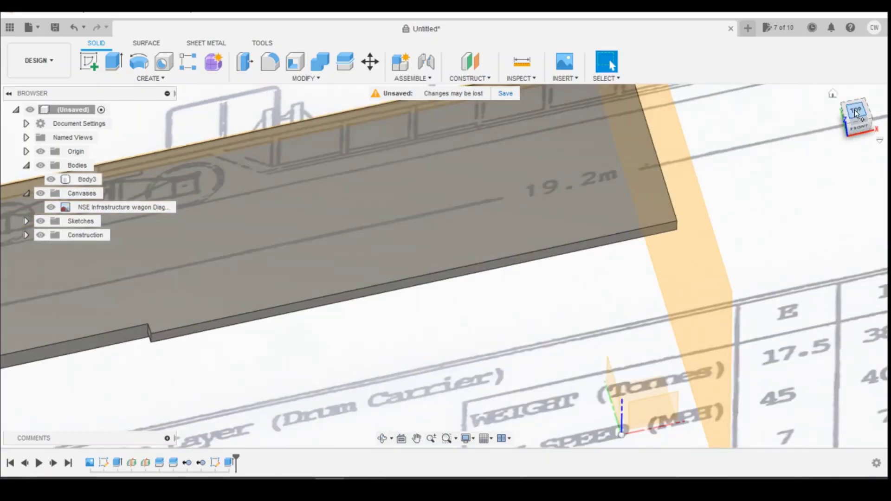
click(848, 113)
scroll(323, 281, up, 4)
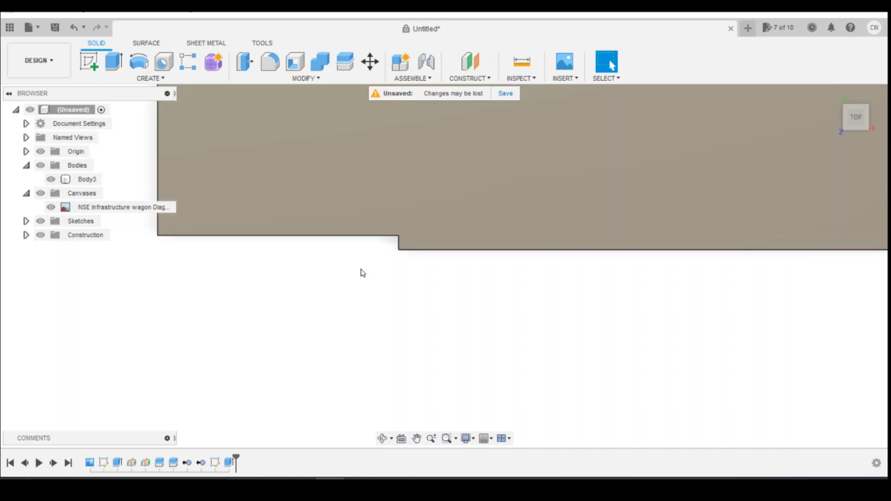
click(89, 61)
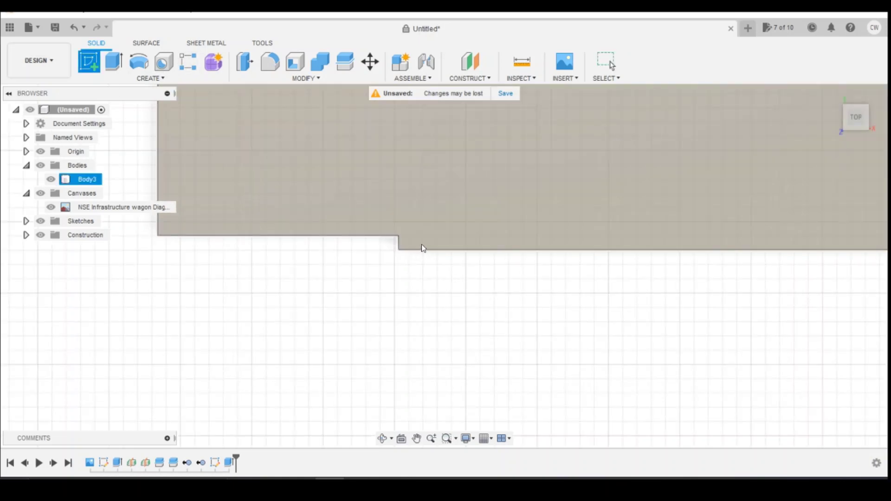
click(421, 244)
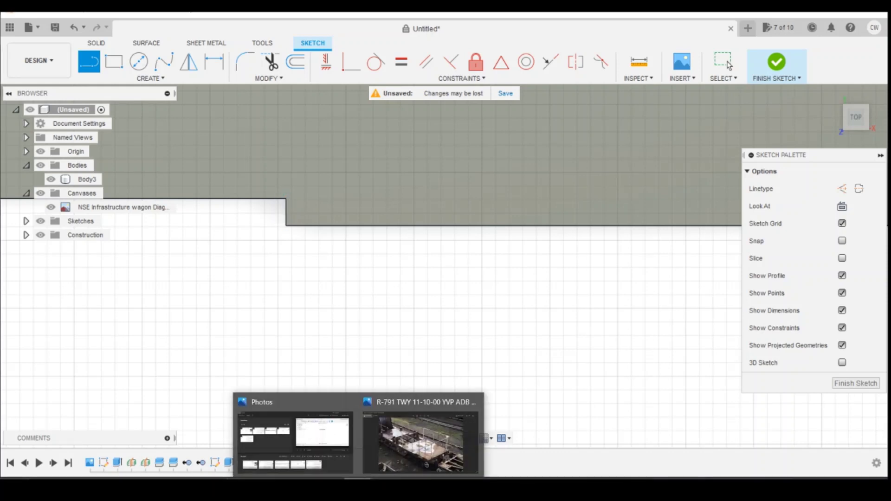
Step: Check the strip's end in the reference photo, and sketch a diagonal line from its short end edge's midpoint to its long outer edge
click(420, 441)
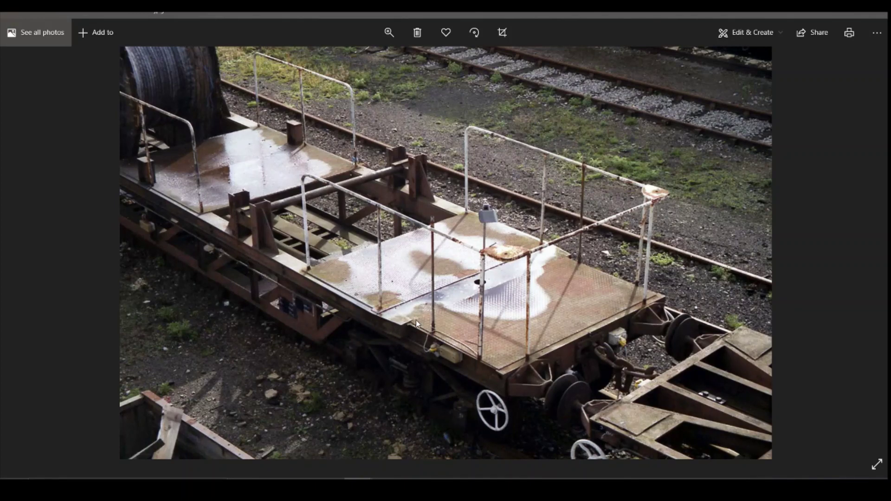
click(330, 480)
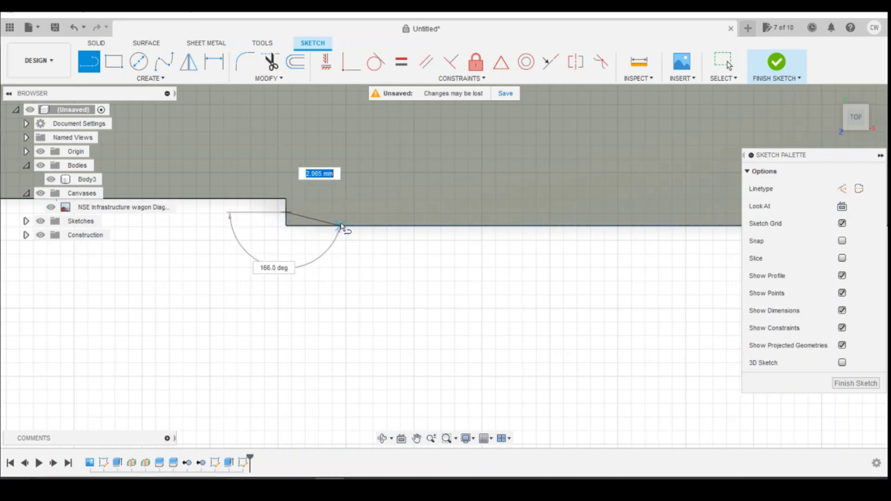
click(355, 226)
key(Escape)
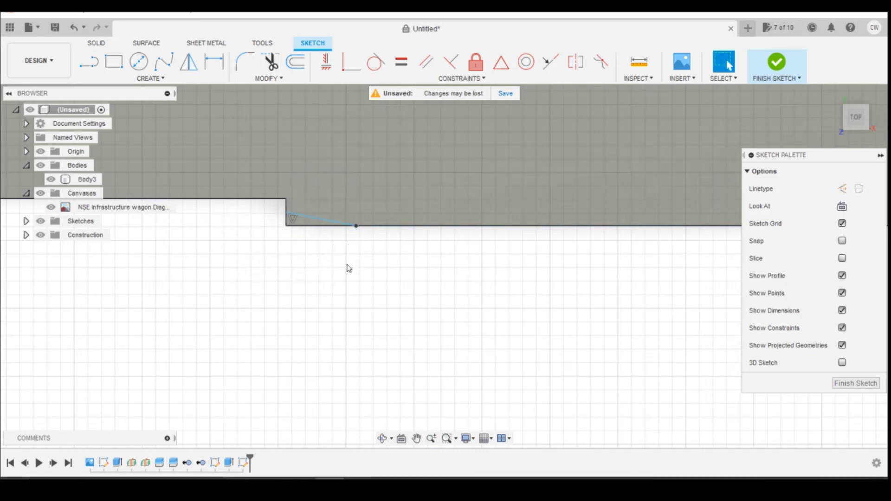
Step: Dimension the distance along the outer edge from the strip's corner to the diagonal line's end as 2 mm
key(d)
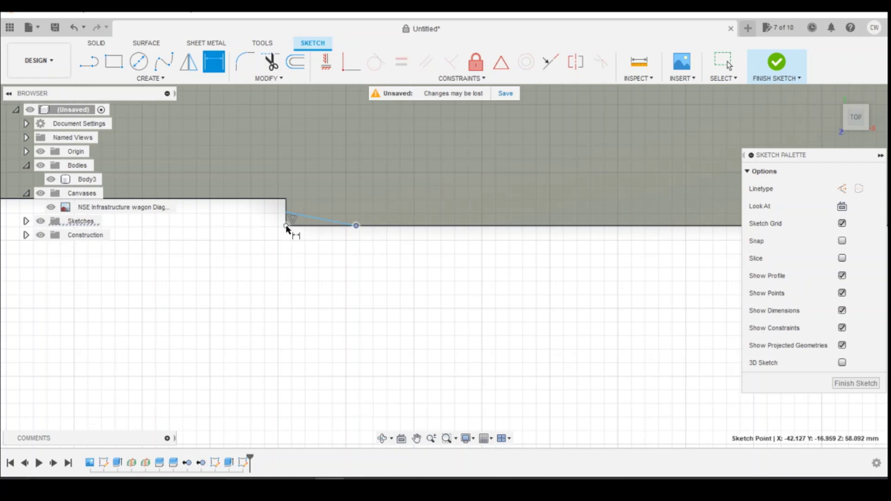
click(287, 226)
click(337, 258)
text(2)
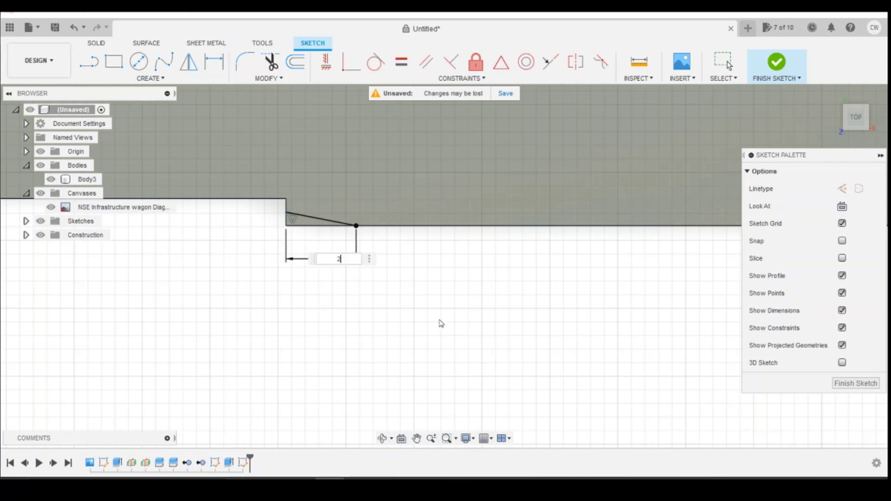
key(Return)
key(Escape)
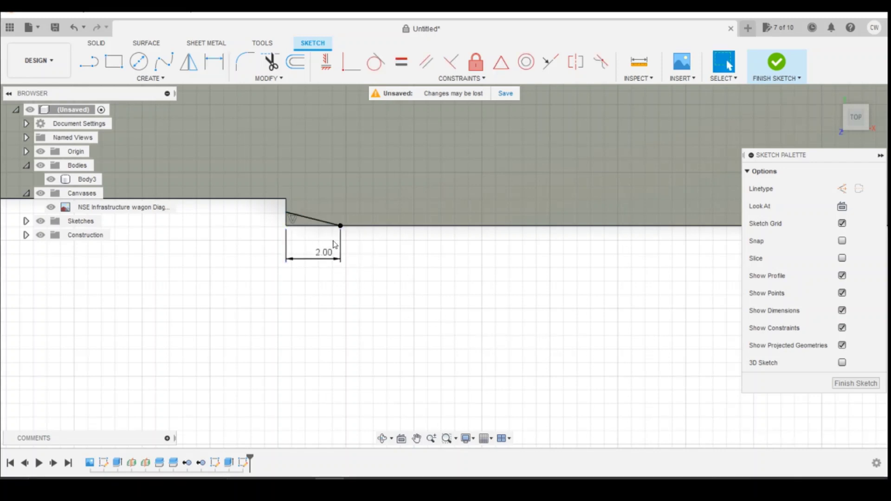
Step: Cut the small triangular profile 1.3 mm deep to taper the end of the side strip
right_click(303, 223)
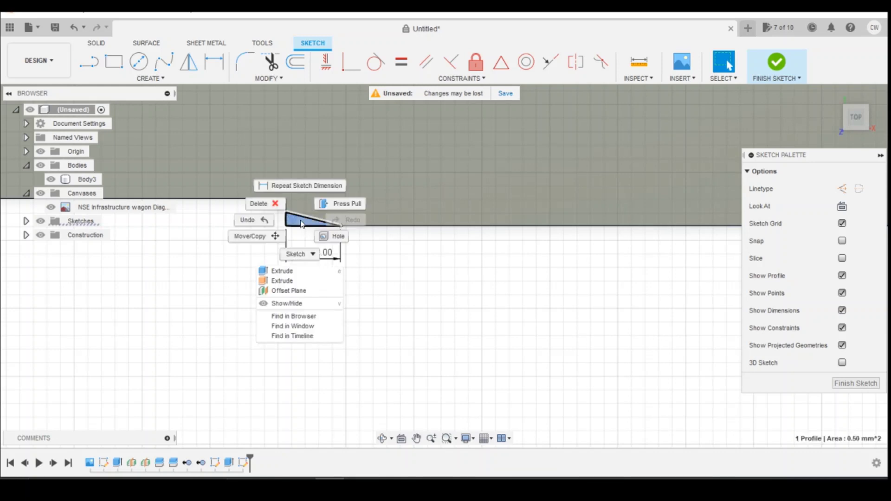
click(285, 276)
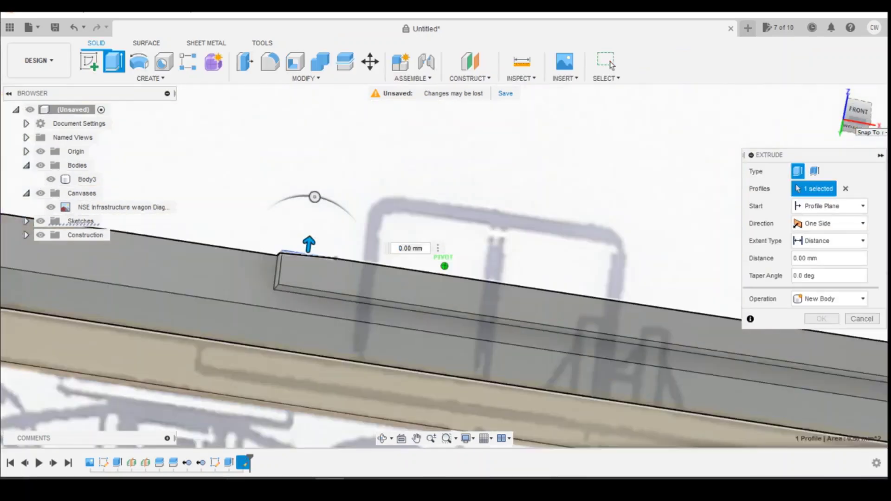
drag(857, 120, 857, 101)
drag(306, 273, 305, 289)
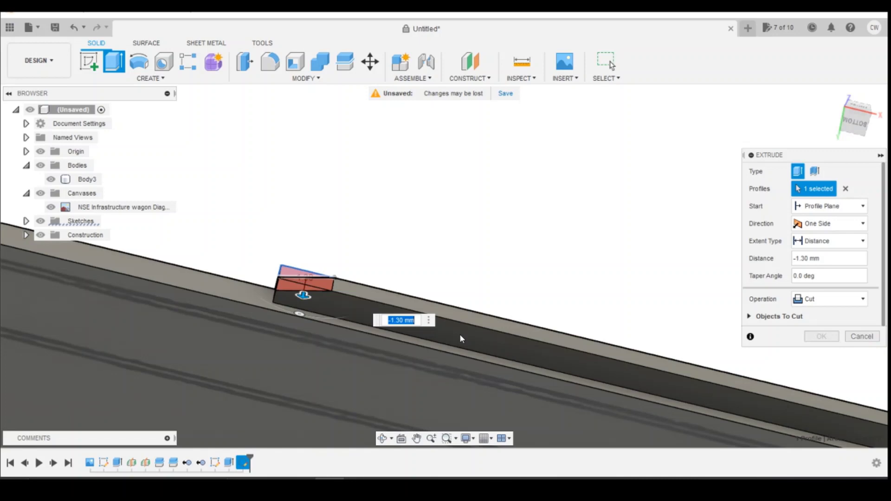
click(820, 336)
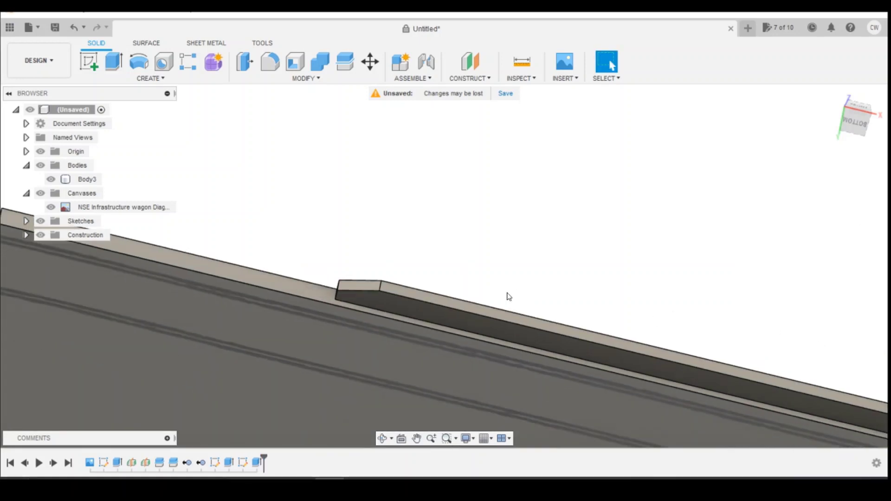
Step: Examine the tapered side strip and compare the deck and underframe with the wagon's reference photos
scroll(507, 297, down, 3)
click(868, 130)
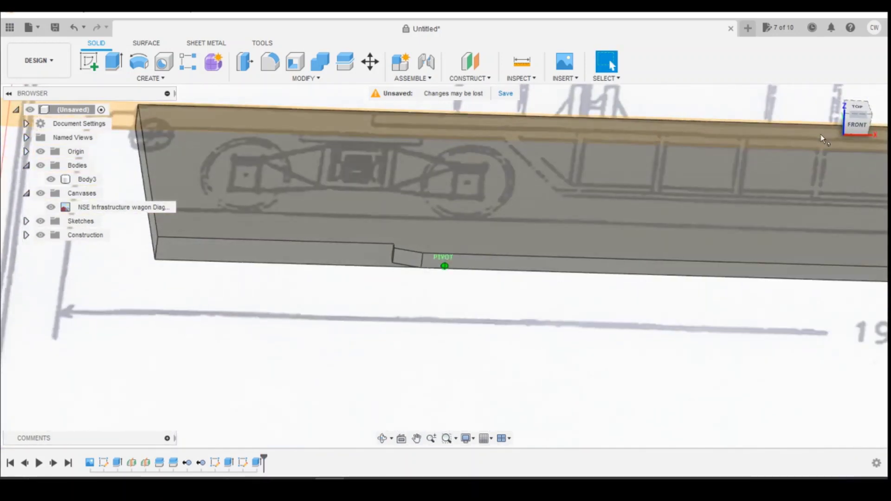
mouse_move(357, 477)
click(413, 443)
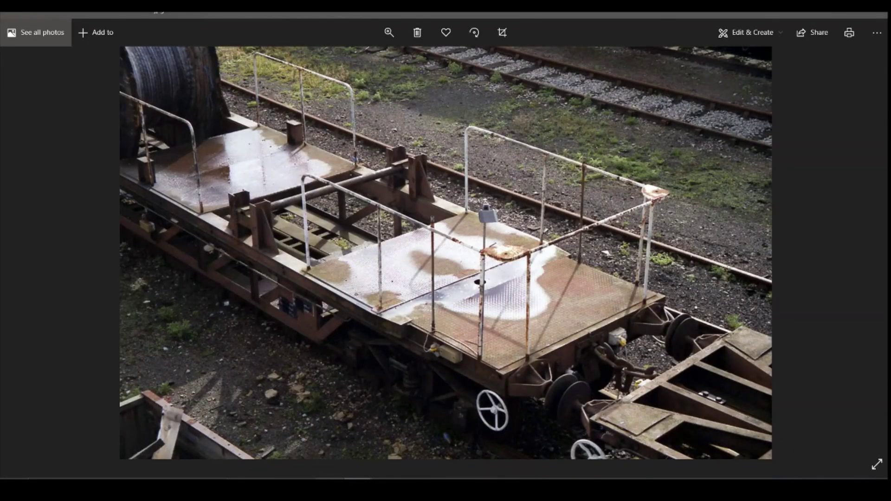
click(330, 478)
scroll(581, 330, down, 3)
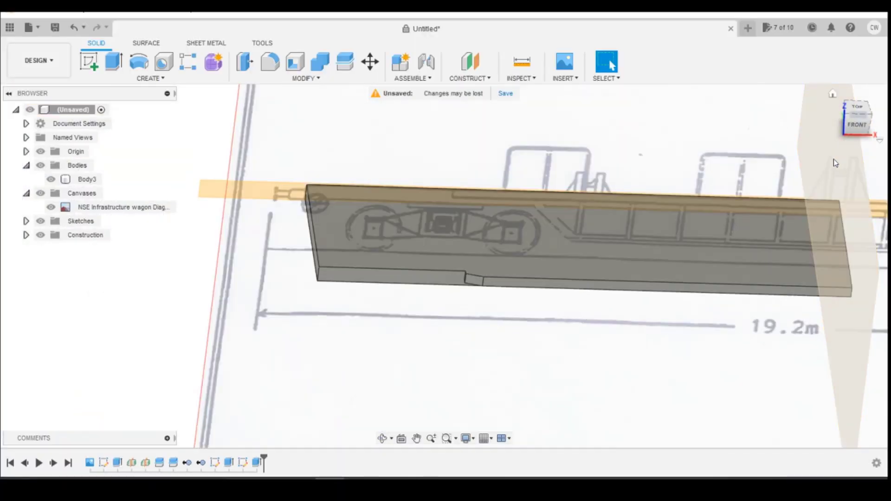
key(alt+Tab)
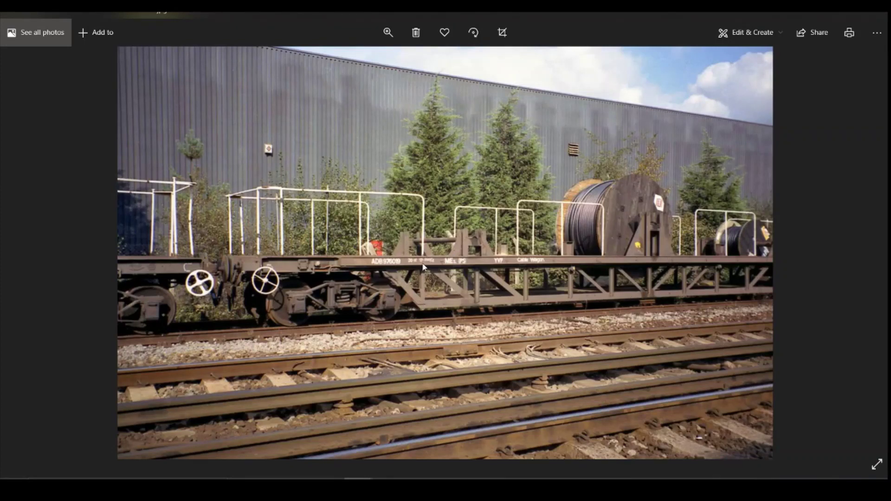
key(alt+Tab)
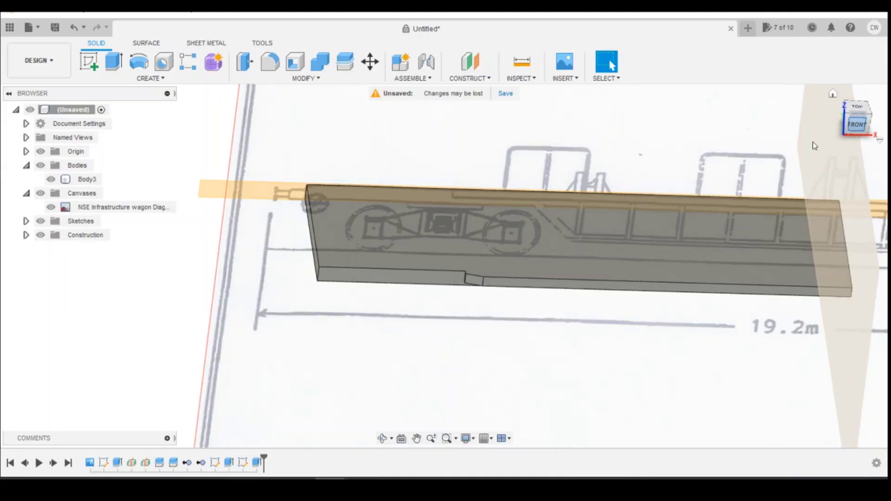
Step: Start a new sketch on the lengthwise construction plane, seen from the front
click(860, 125)
scroll(670, 329, up, 3)
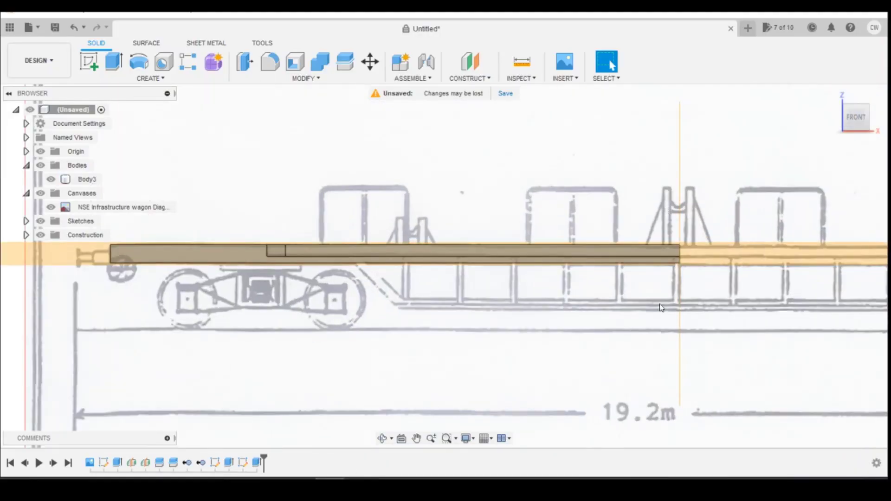
scroll(661, 287, up, 2)
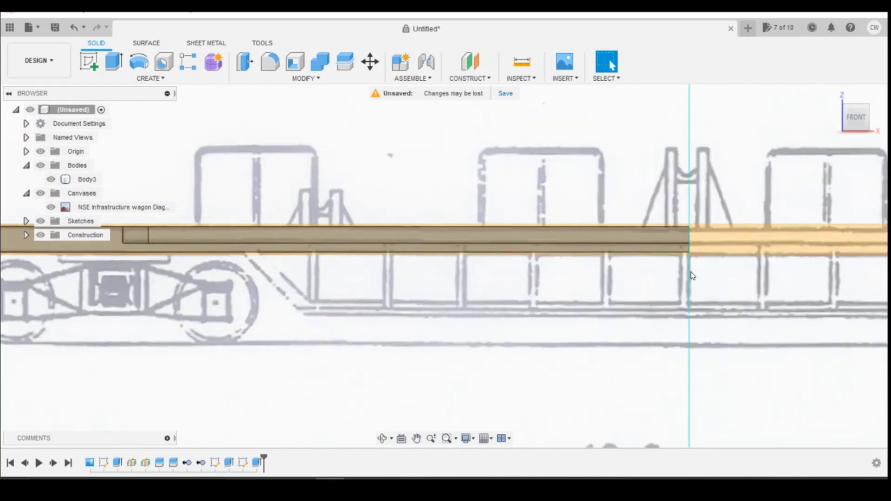
click(89, 66)
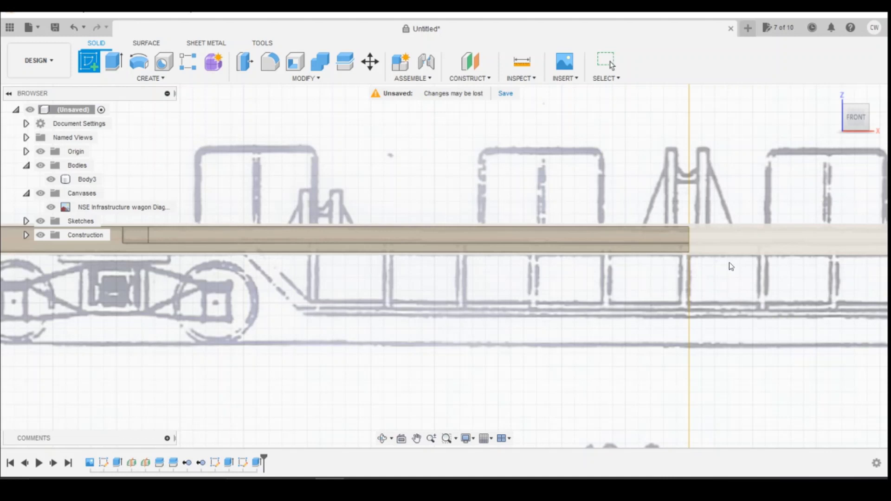
click(783, 245)
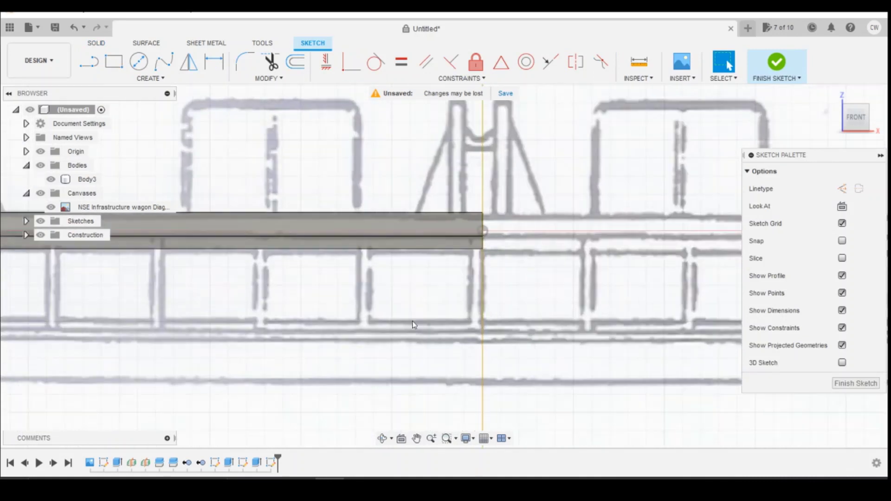
Step: Hide the construction plane at the wagon's midpoint and select the side strip's vertical end edge there
key(r)
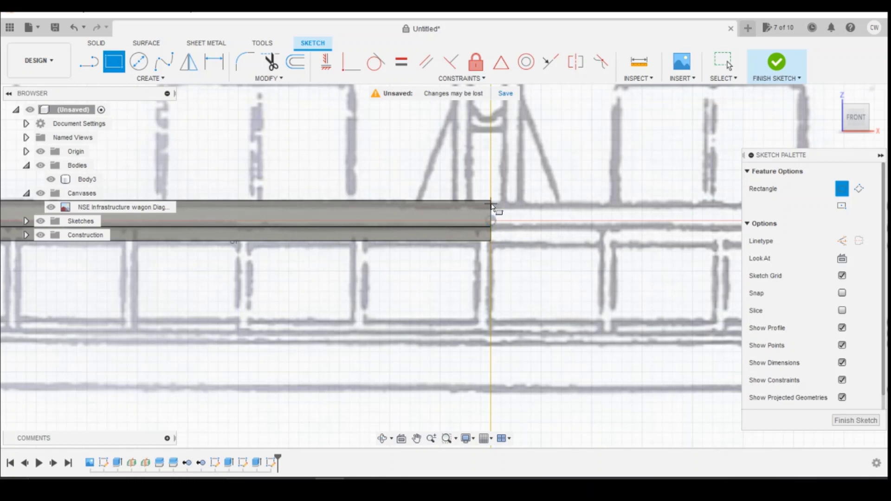
key(Escape)
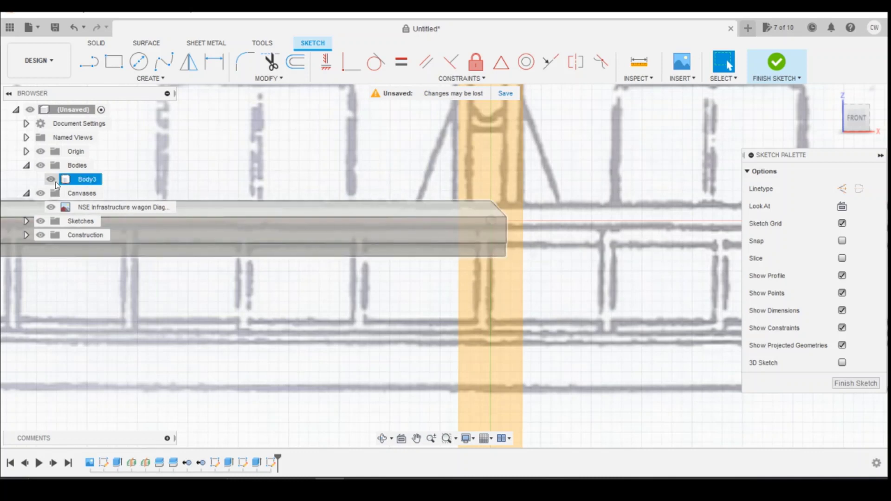
click(26, 235)
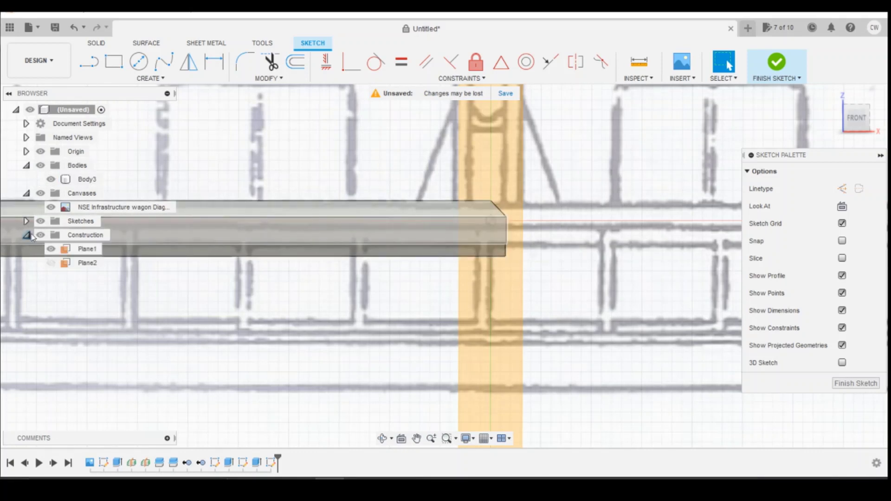
click(507, 234)
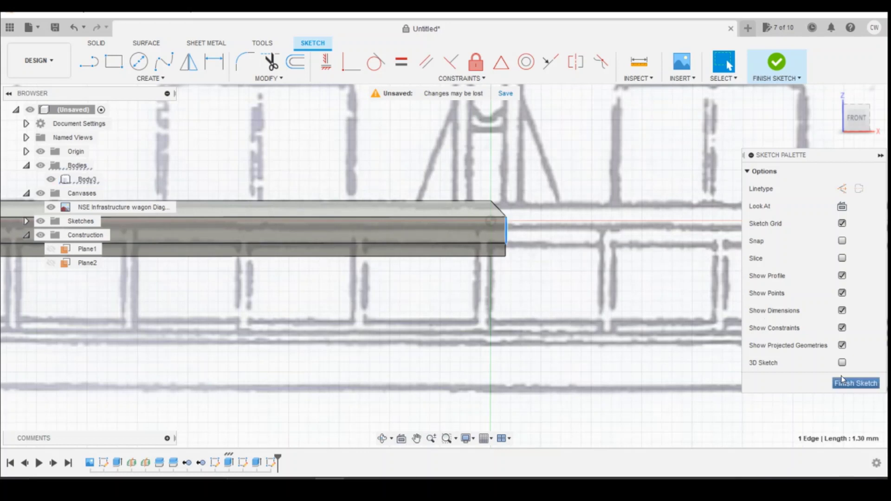
Step: Project the side strip's vertical end edge into the sketch as reference geometry
key(p)
click(509, 231)
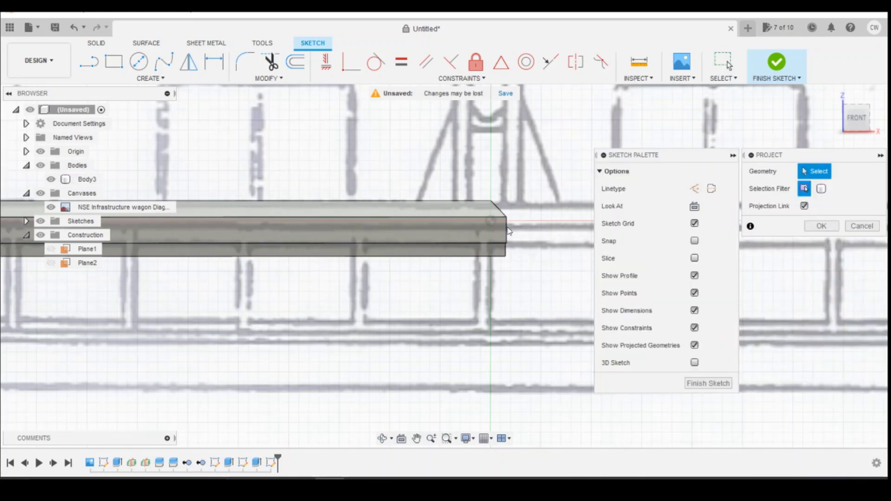
click(506, 231)
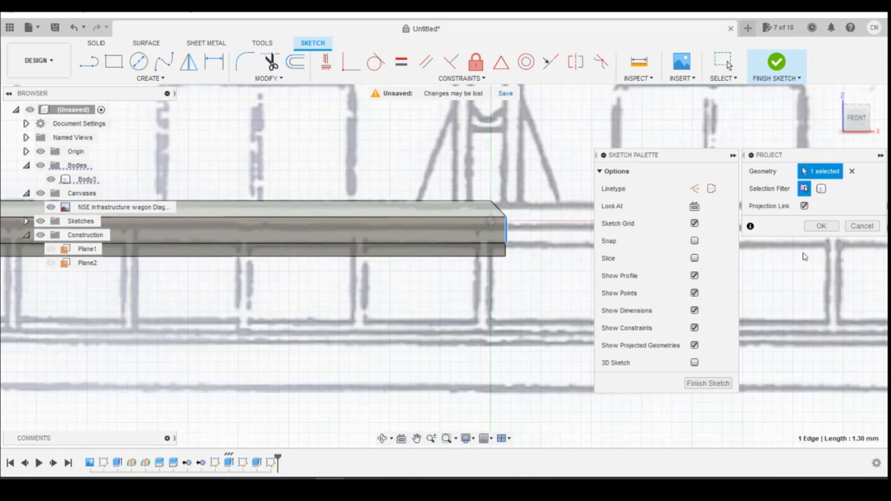
click(822, 226)
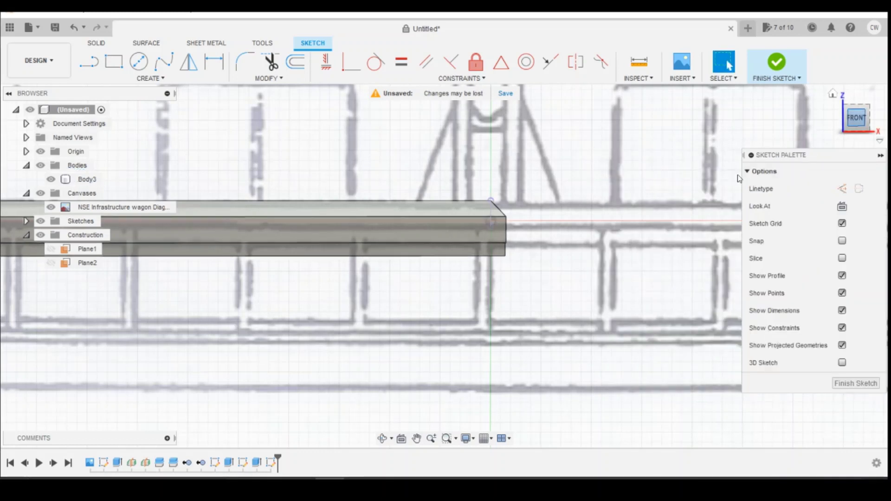
Step: Sketch a rectangle about 30.2 mm long and 1.1 mm high over the diagram's lower underframe rail, starting at the wagon's midpoint
click(114, 65)
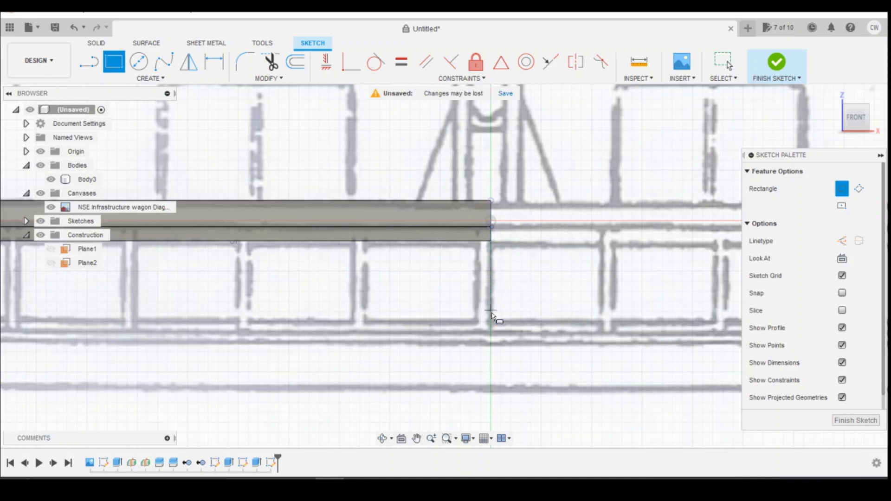
scroll(490, 328, down, 3)
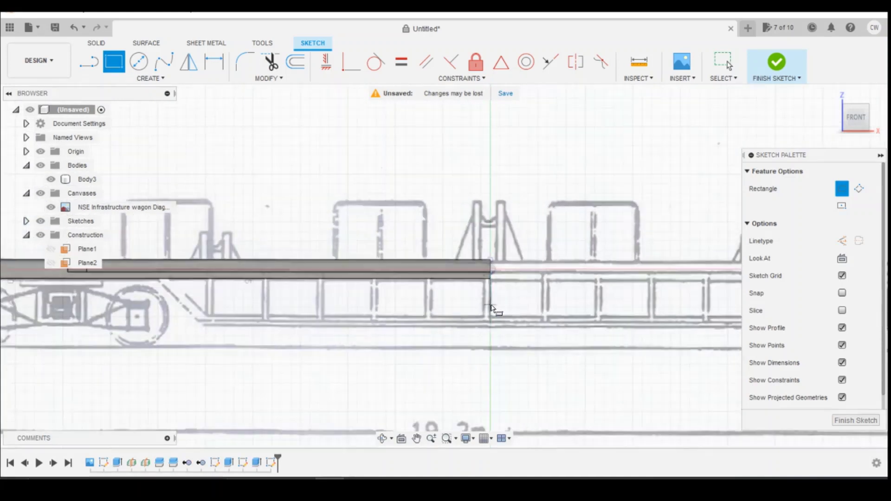
scroll(485, 316, up, 2)
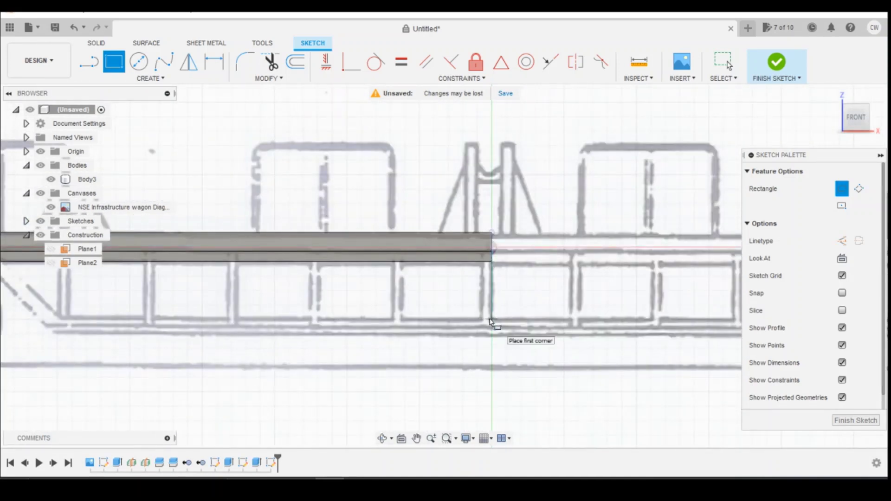
click(491, 320)
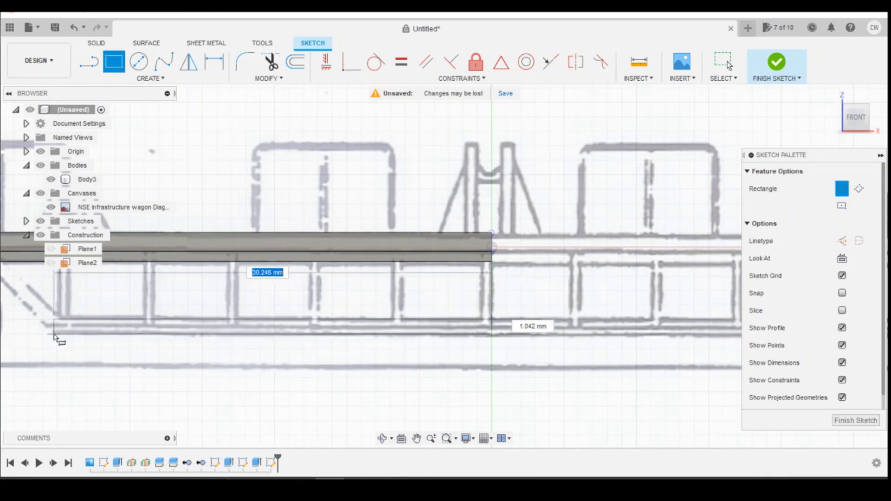
click(54, 335)
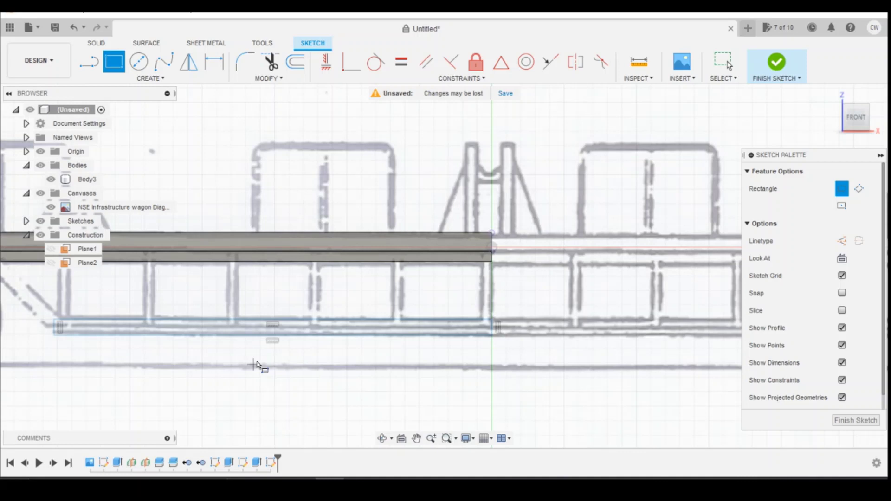
Step: Dimension the rail rectangle 30.2 mm long and 1 mm high
key(d)
click(397, 334)
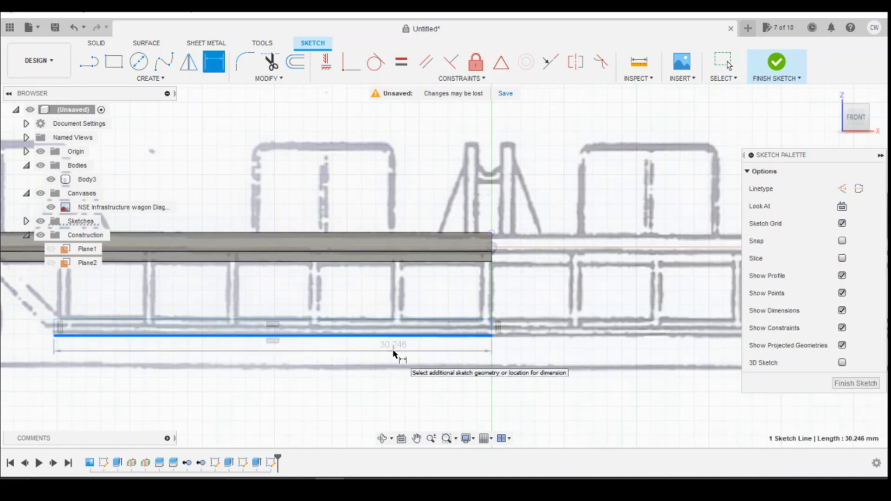
click(394, 354)
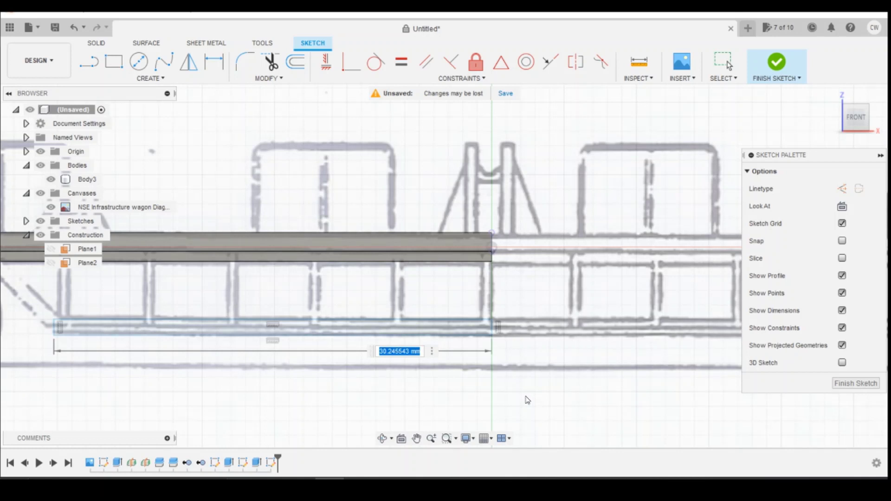
text(30.2)
key(Return)
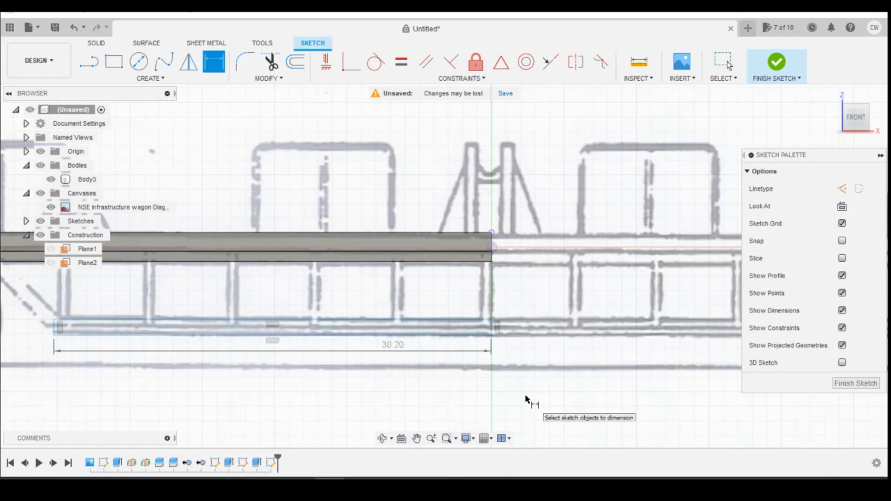
click(491, 329)
click(542, 335)
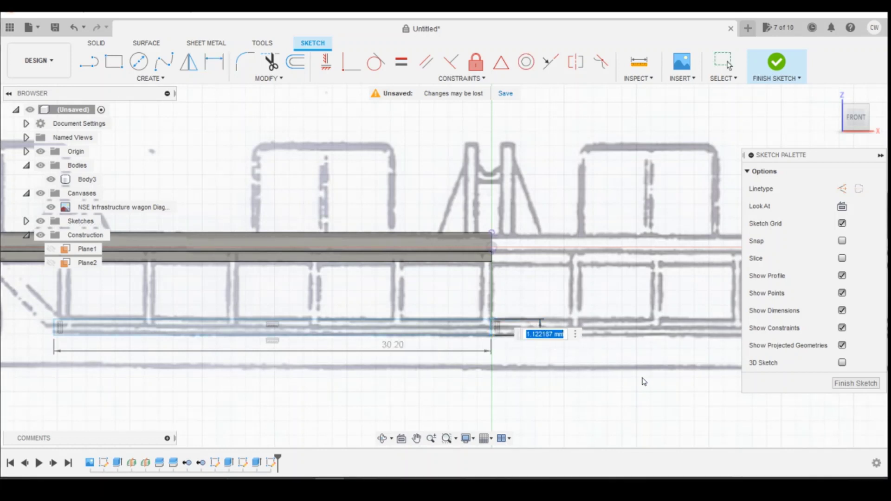
text(1)
key(Return)
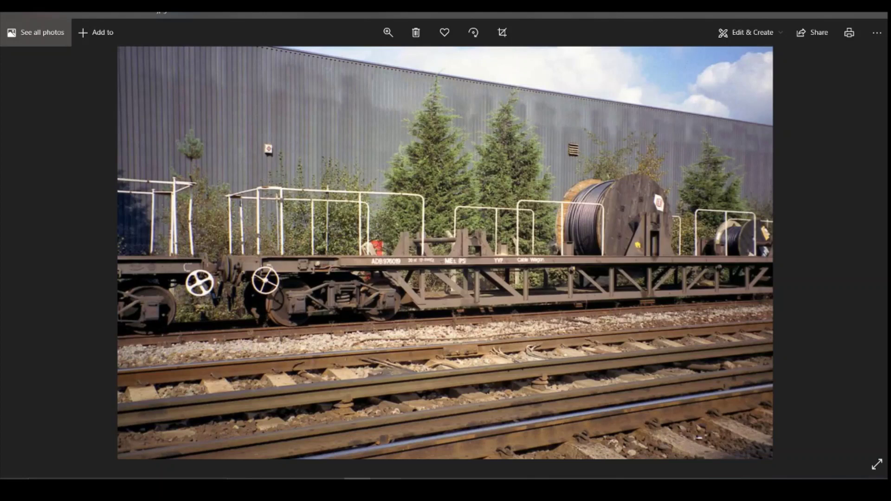
Step: Switch back to Fusion 360 and dimension the vertical distance between the side strip's projected lower point and the rail rectangle's upper corner
mouse_move(330, 486)
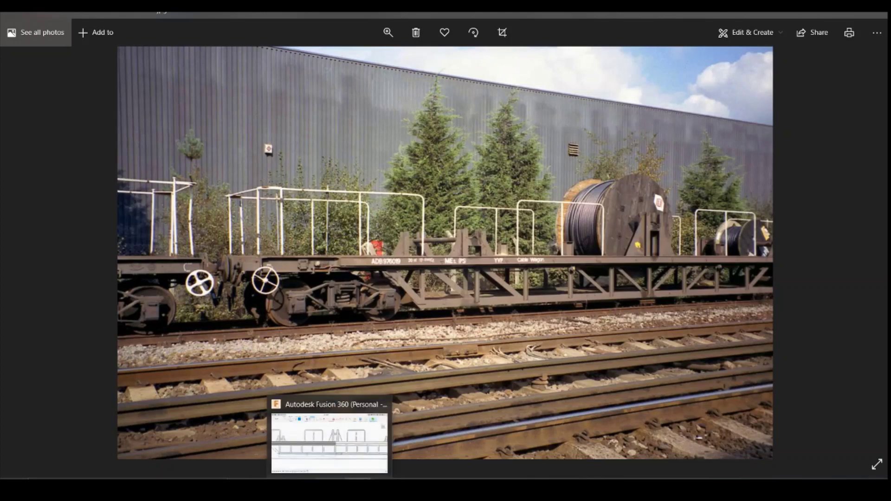
click(330, 488)
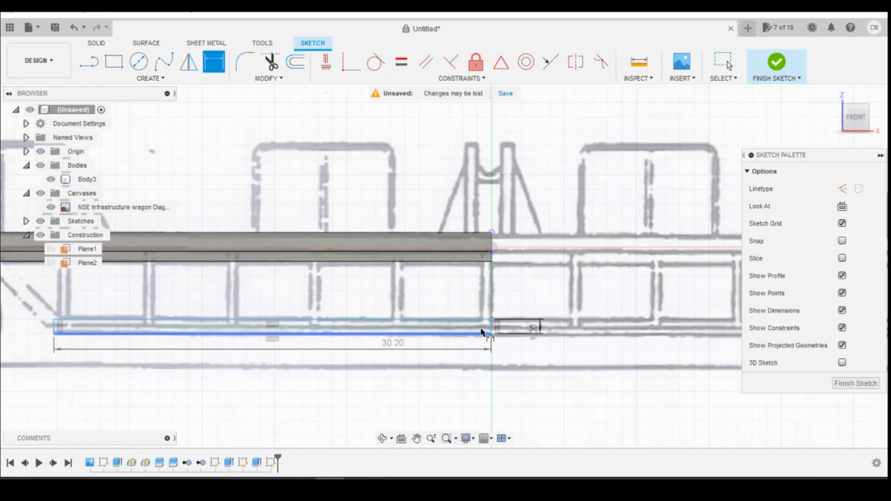
click(491, 254)
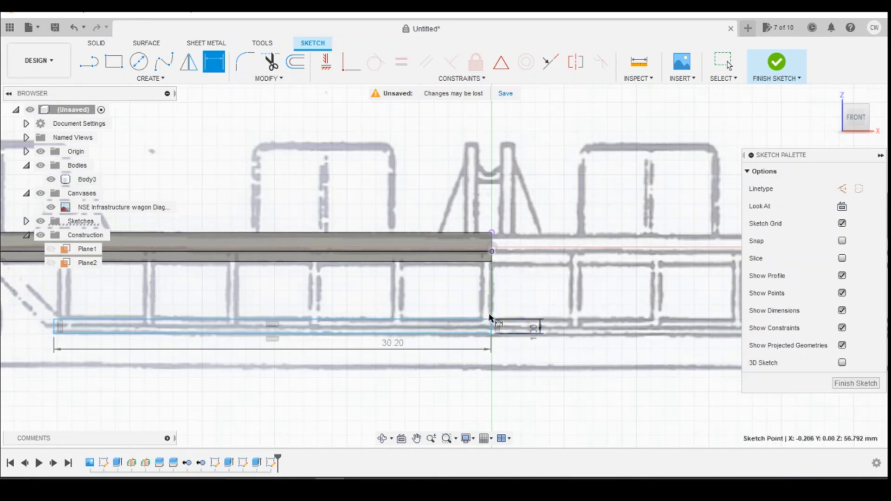
click(492, 320)
click(604, 310)
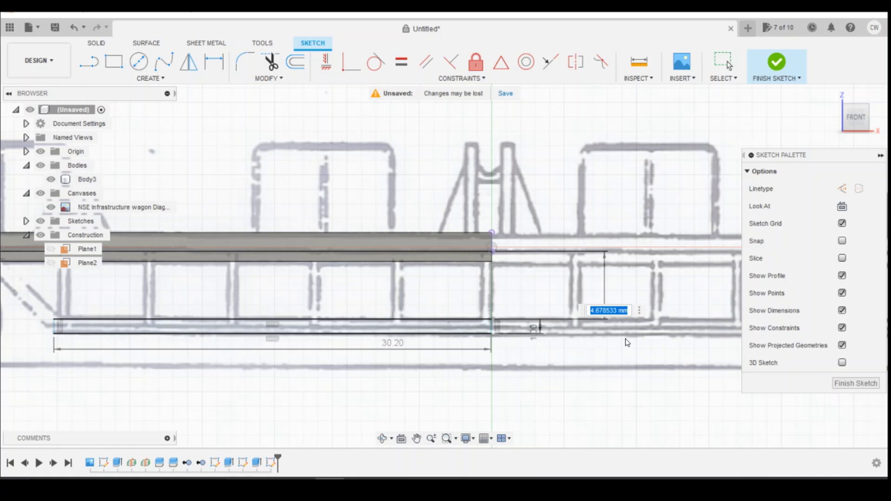
key(Return)
scroll(658, 309, up, 2)
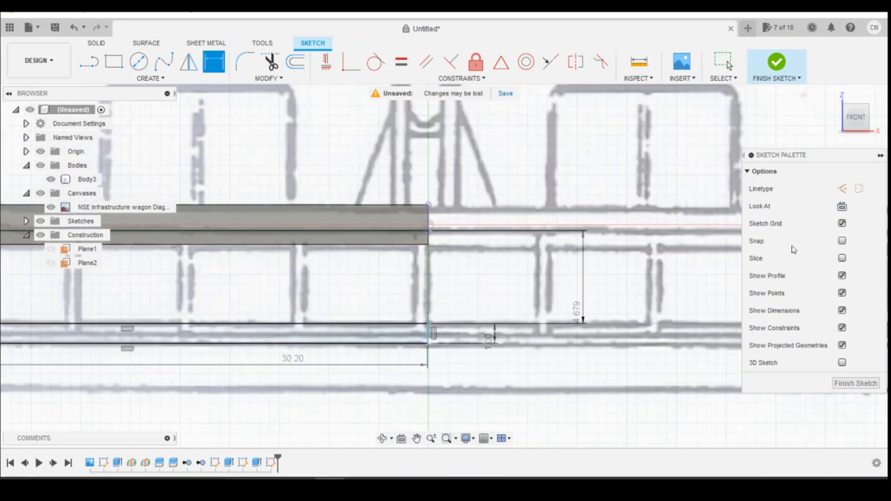
Step: Extrude the rail profile 15.959 mm outward as a new body, checking the wagon's reference photo
click(855, 120)
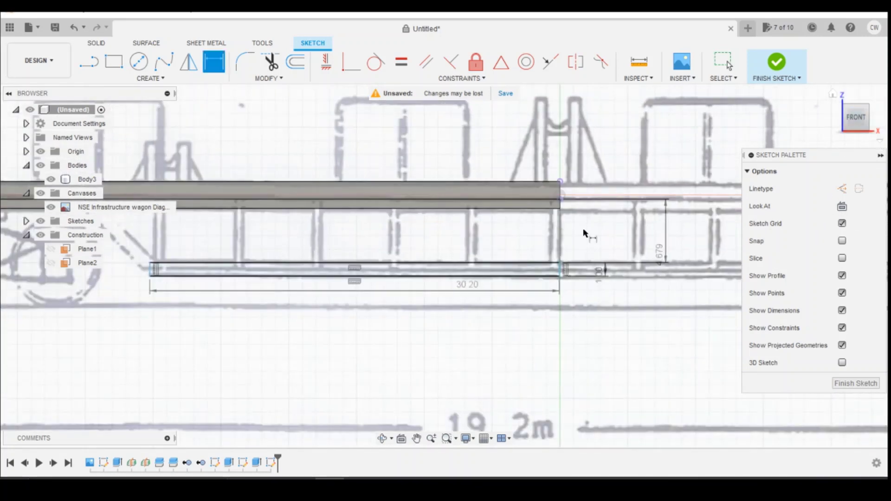
key(Escape)
right_click(516, 274)
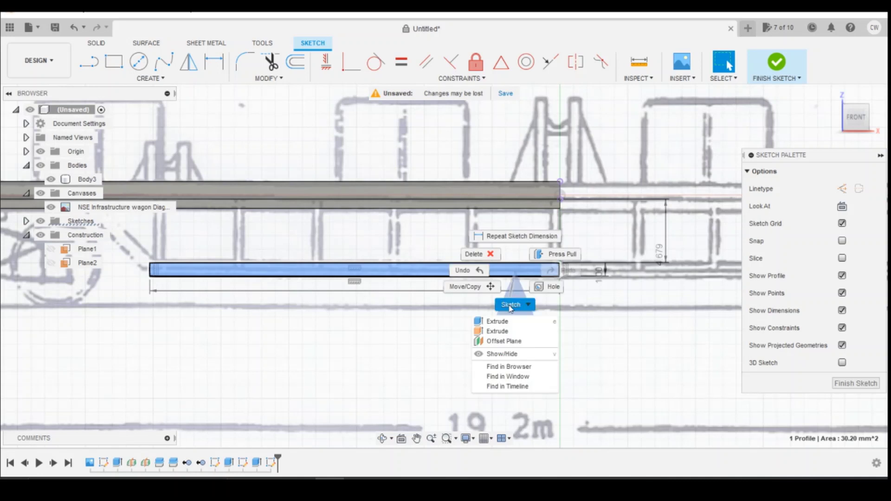
click(496, 322)
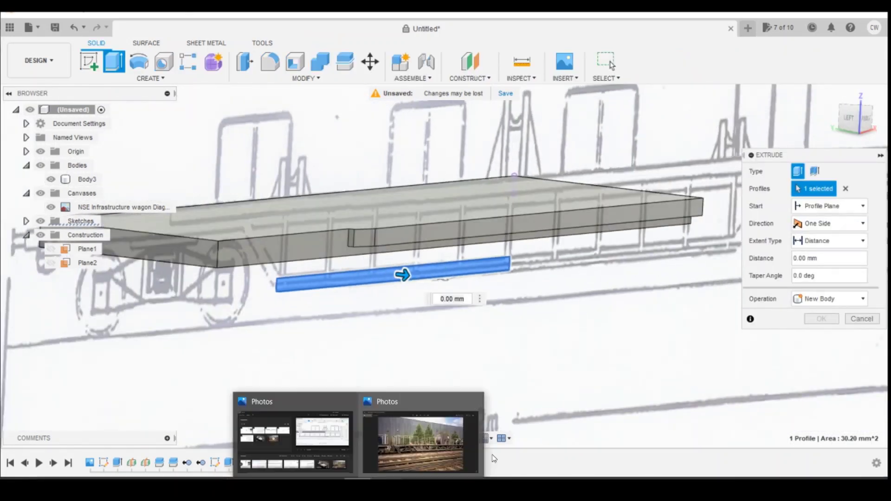
click(446, 450)
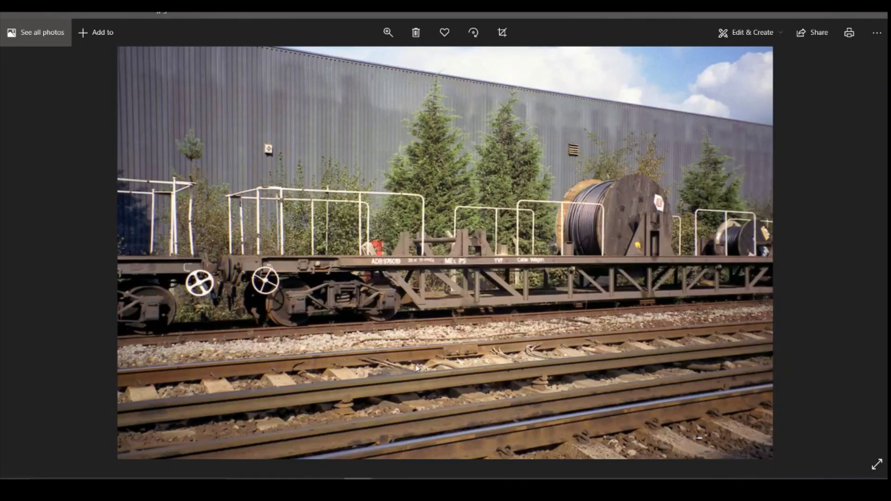
click(330, 485)
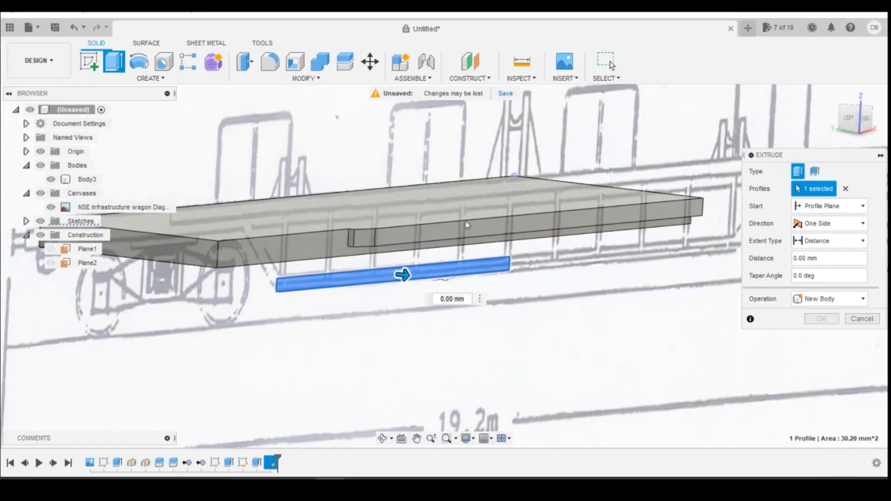
click(314, 247)
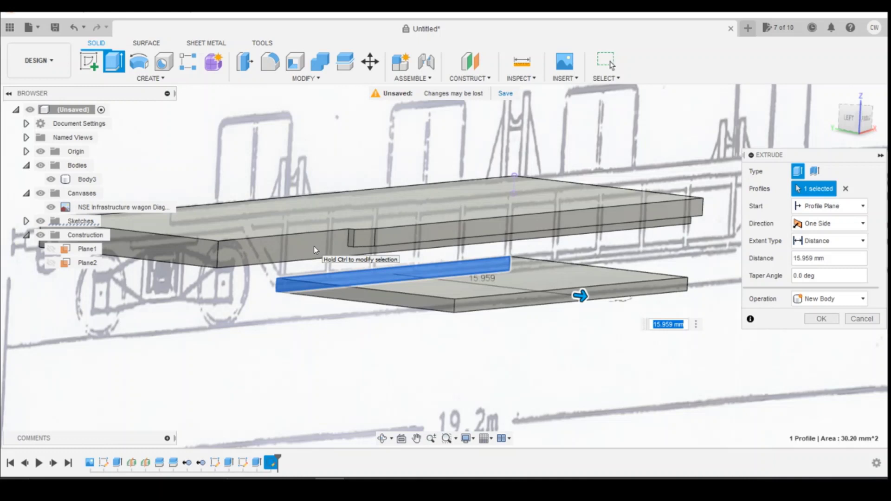
click(826, 320)
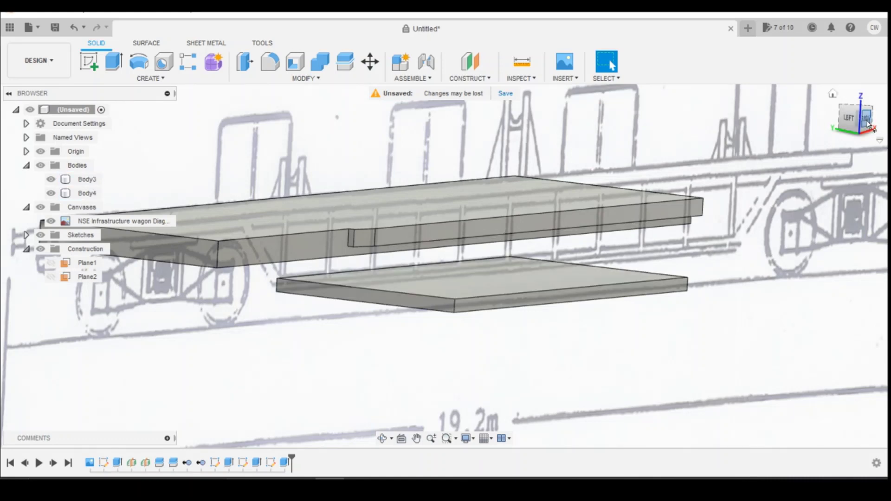
Step: Check the reference photo and start a new sketch on the lower slab's outer side face, seen from the front
click(469, 286)
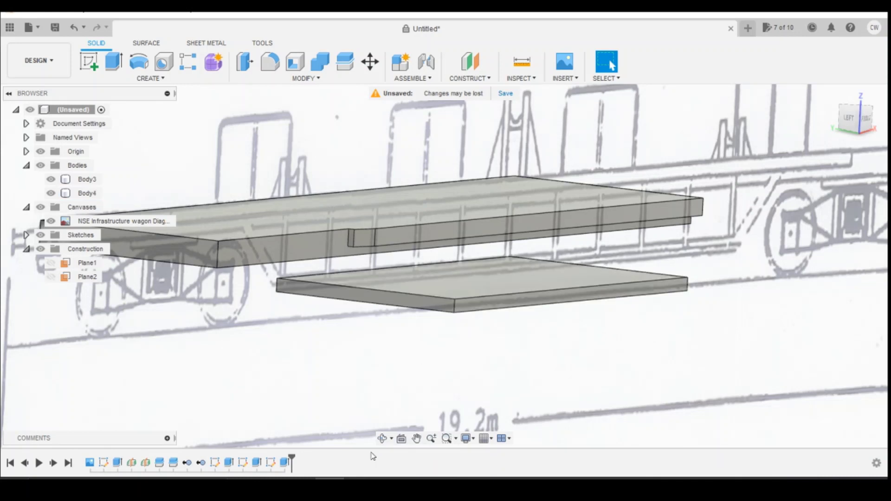
click(529, 266)
click(867, 121)
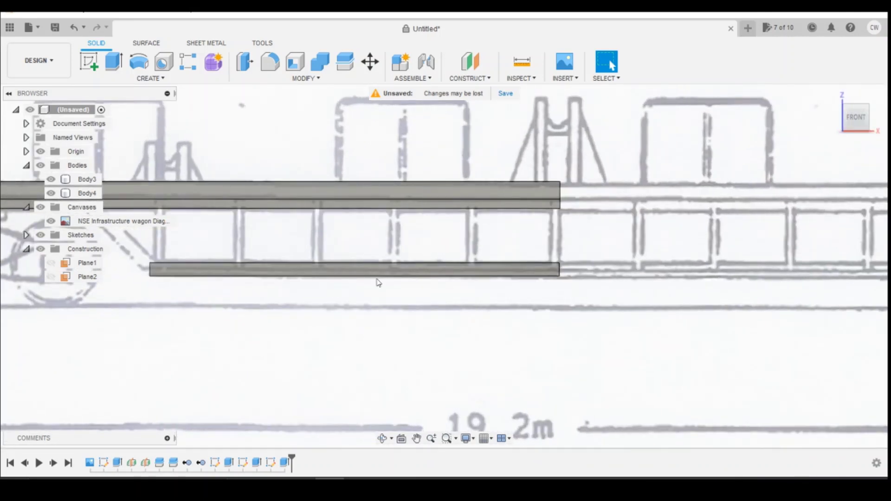
mouse_move(858, 125)
mouse_down()
mouse_move(856, 145)
mouse_move(863, 126)
mouse_move(867, 135)
mouse_up()
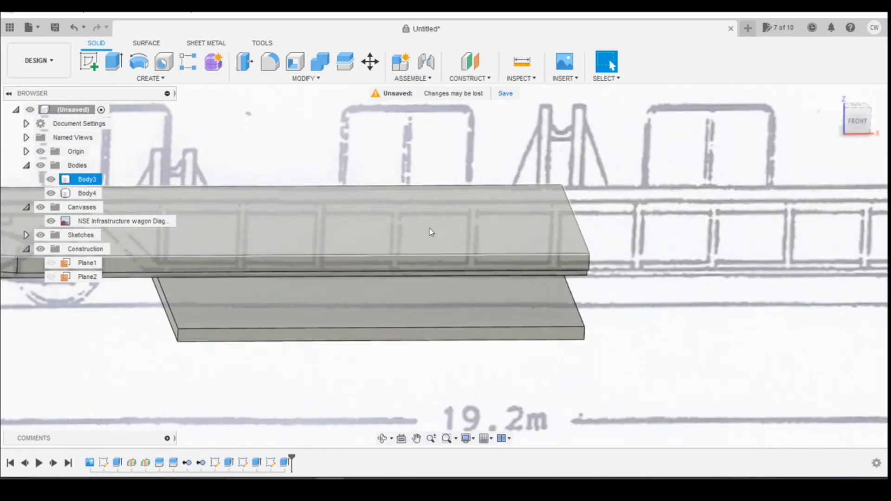
click(853, 123)
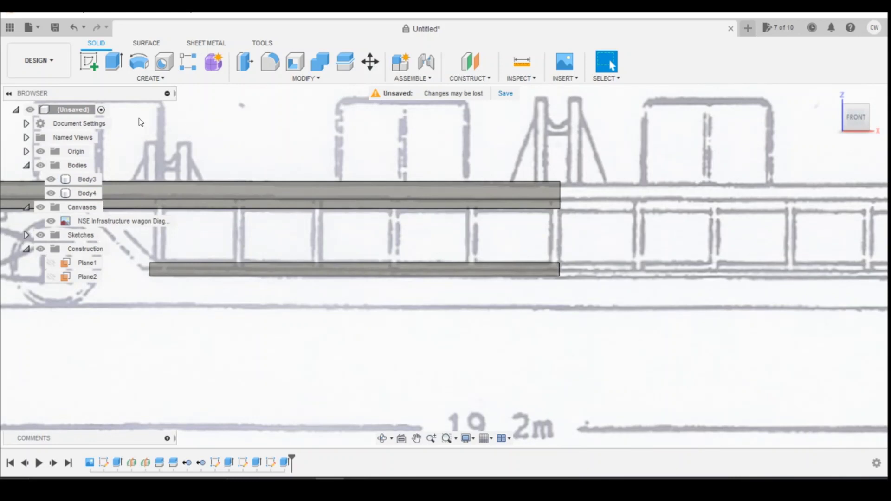
click(88, 61)
scroll(584, 267, up, 3)
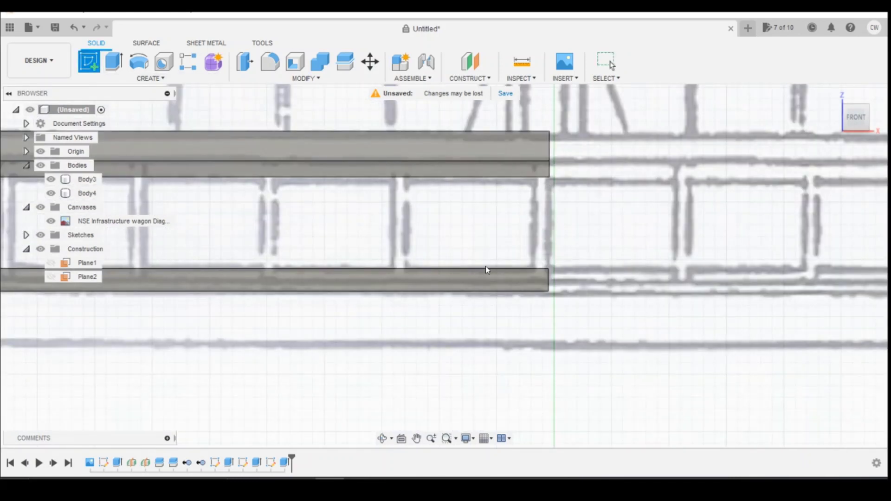
click(358, 487)
click(440, 433)
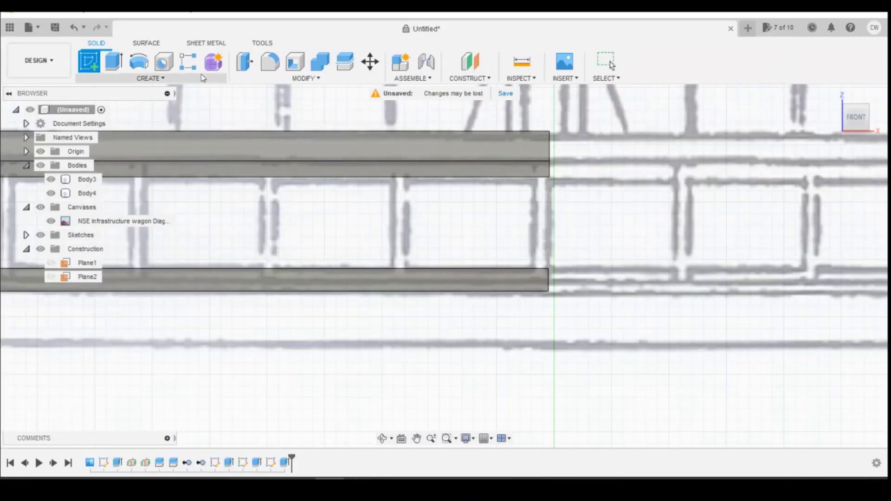
click(547, 277)
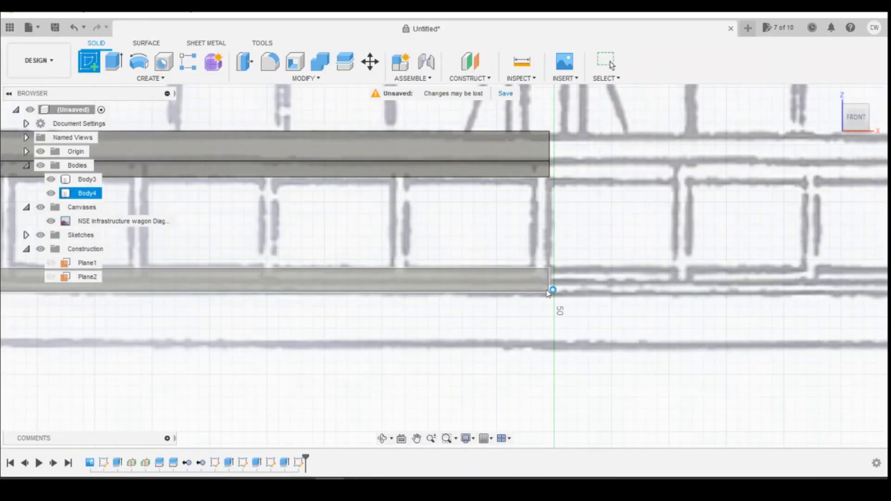
click(550, 284)
click(114, 62)
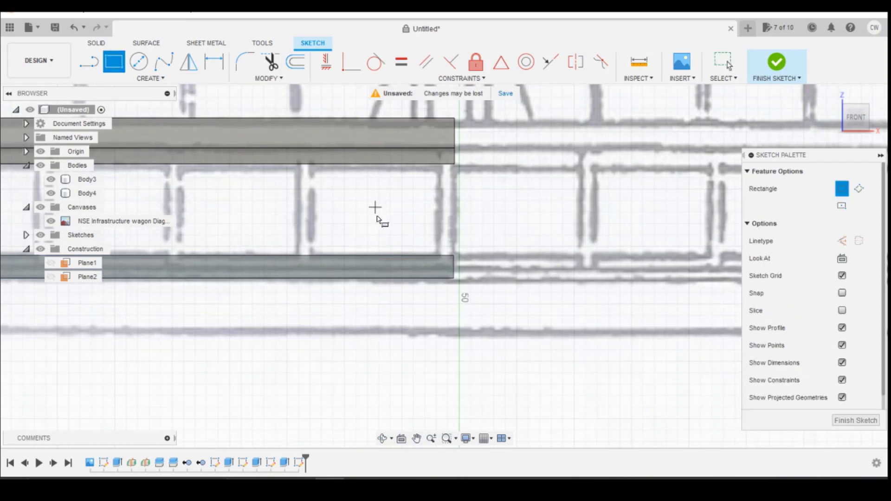
click(453, 256)
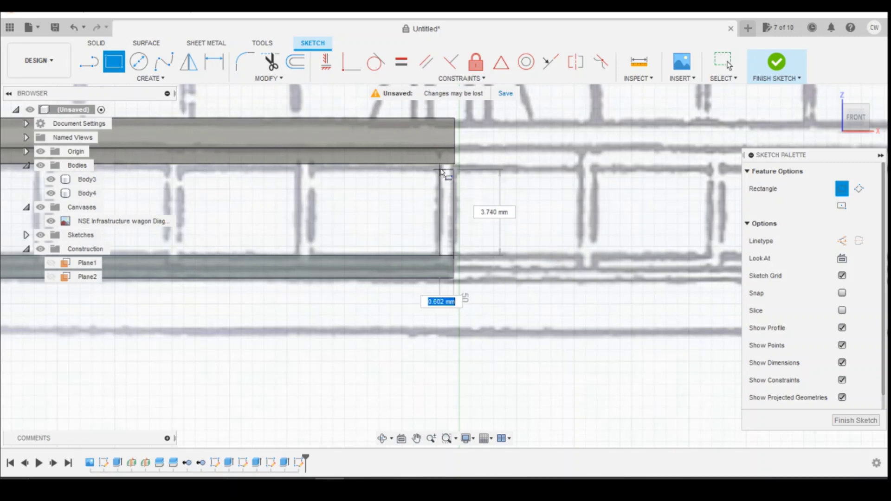
scroll(439, 166, up, 3)
scroll(439, 165, up, 2)
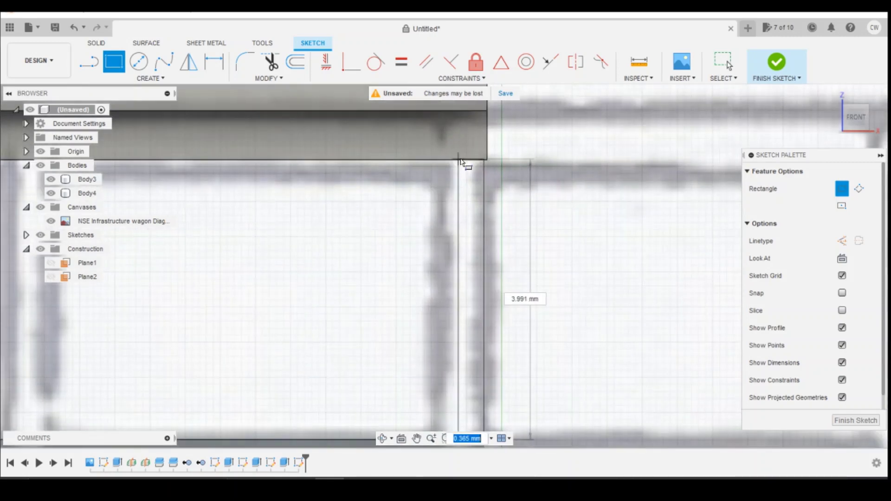
scroll(446, 146, down, 2)
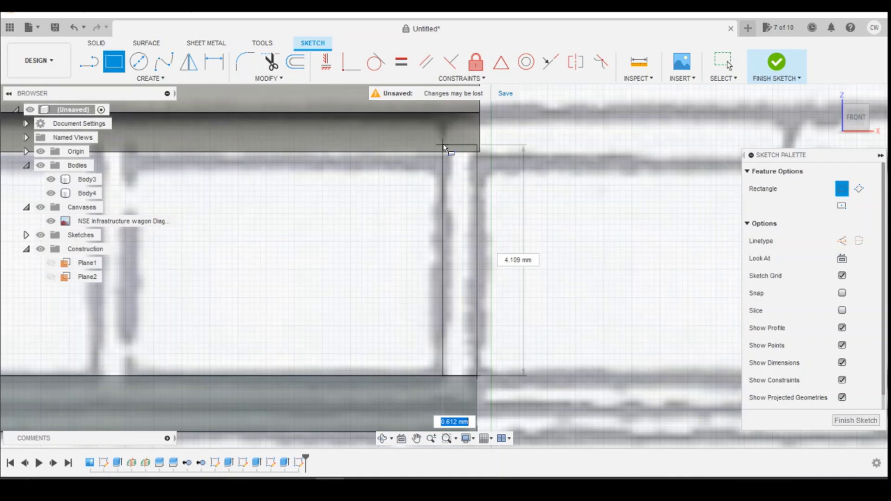
key(Escape)
scroll(438, 147, down, 2)
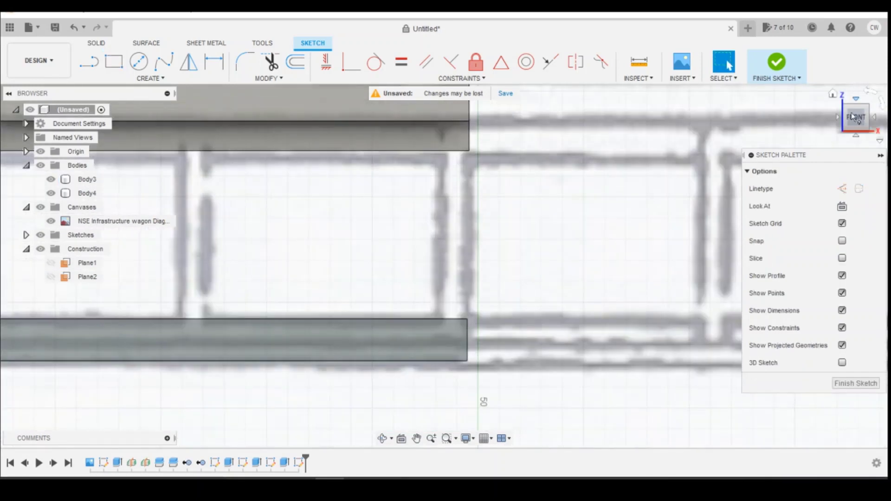
Step: Edit the lower slab's rail sketch and align the rectangle's upper end corner vertically with the side strip's projected lower point
click(272, 463)
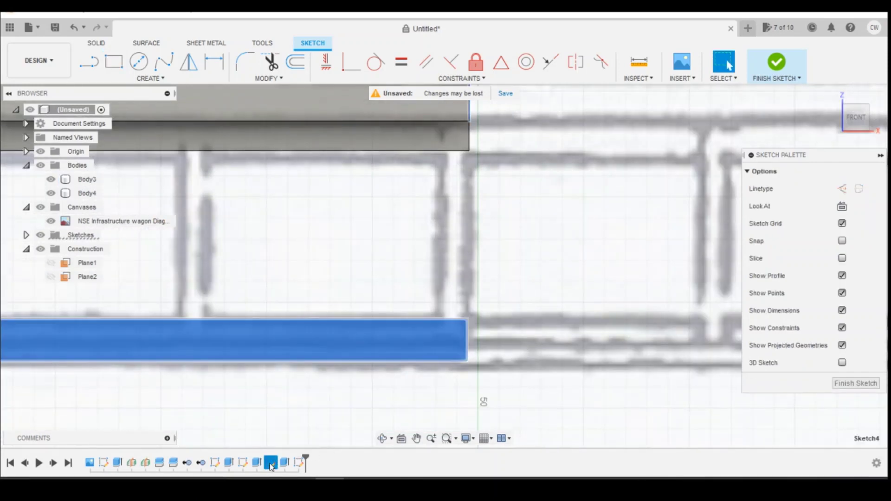
right_click(273, 463)
click(309, 400)
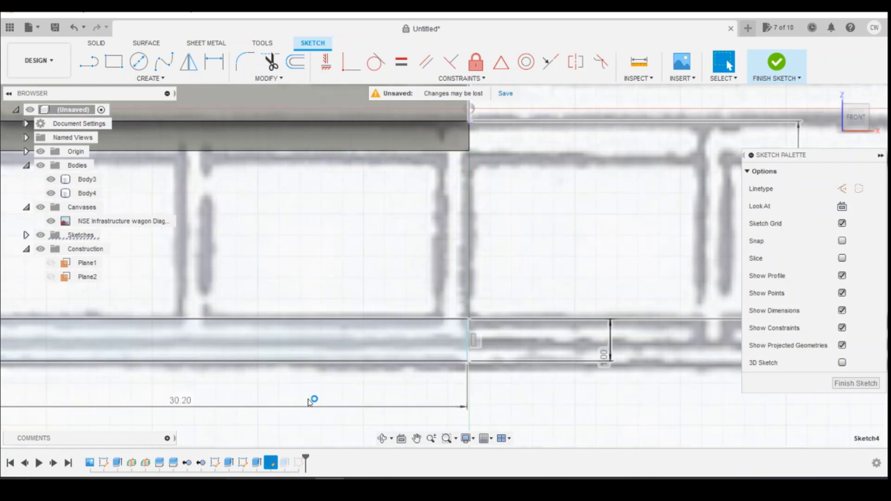
click(467, 320)
click(327, 62)
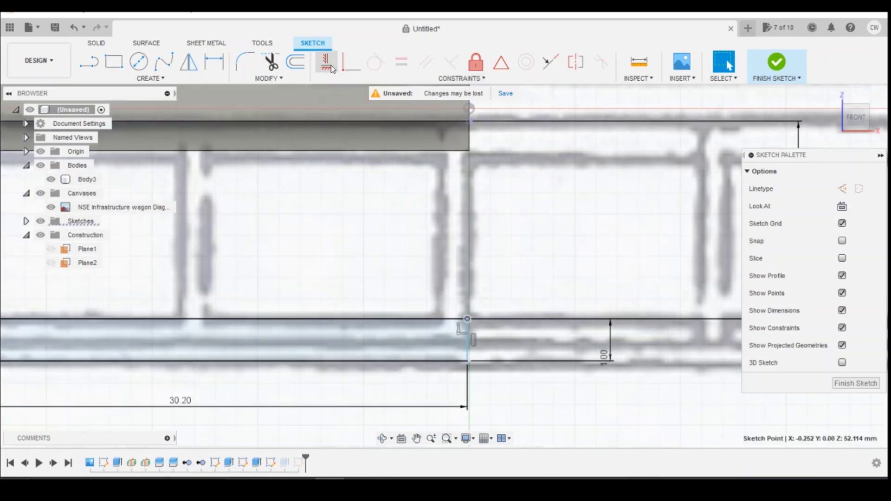
click(467, 149)
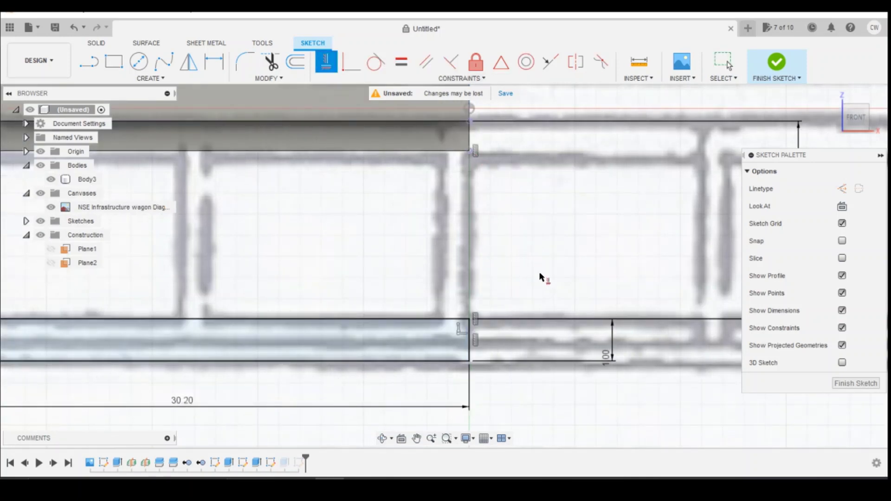
scroll(536, 290, down, 3)
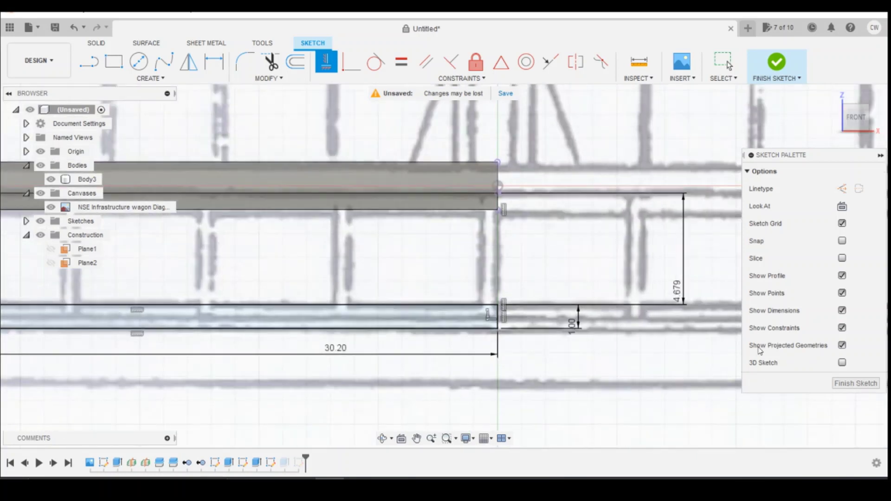
click(855, 383)
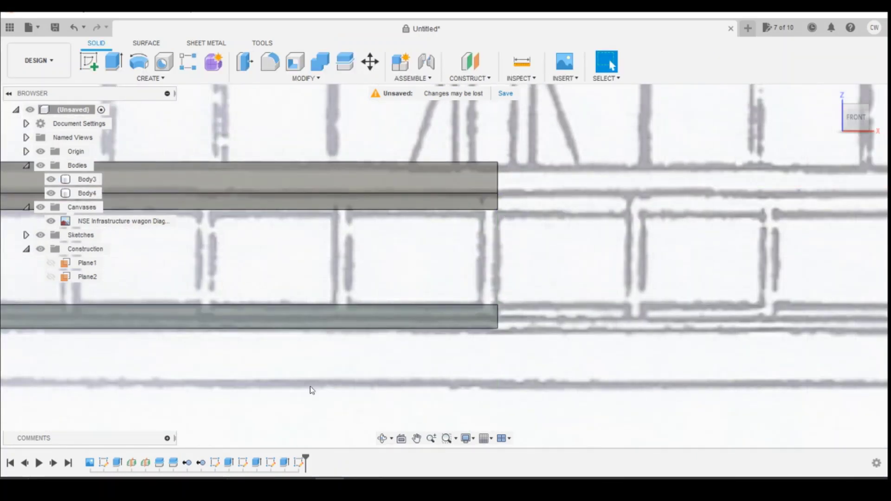
Step: Reopen the sketch on the lower slab's side face and project the deck side strip's face into it
right_click(300, 463)
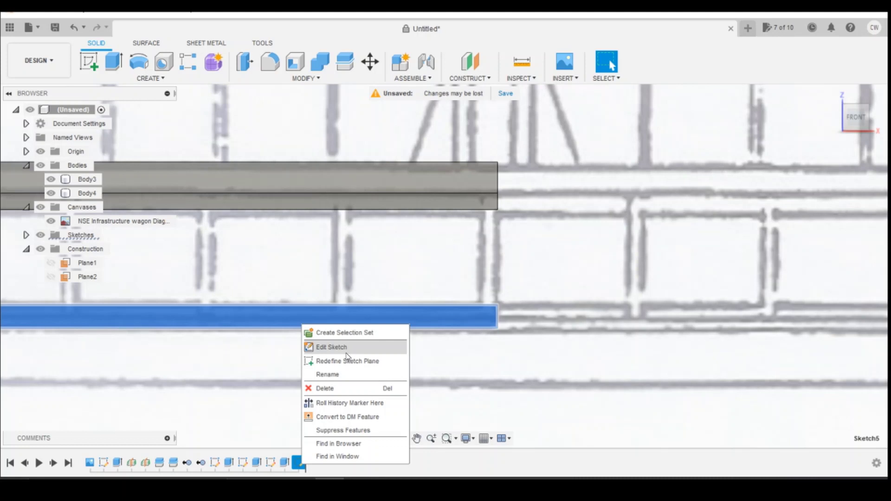
click(346, 348)
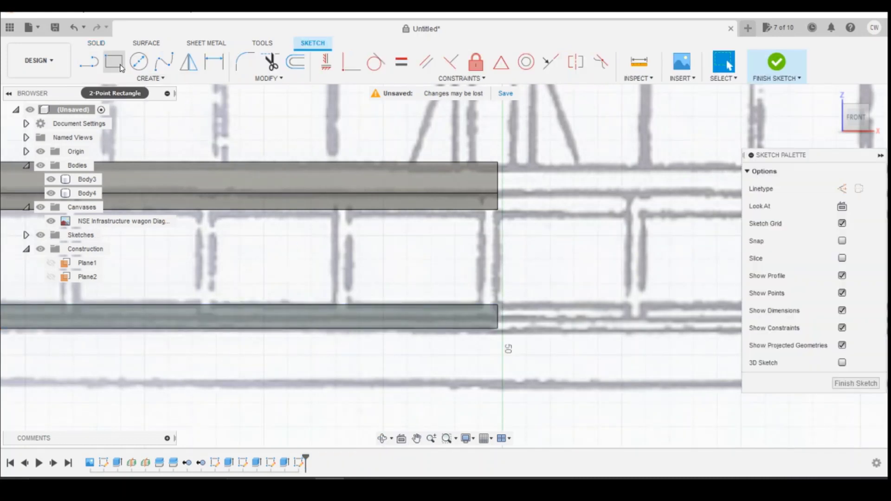
key(p)
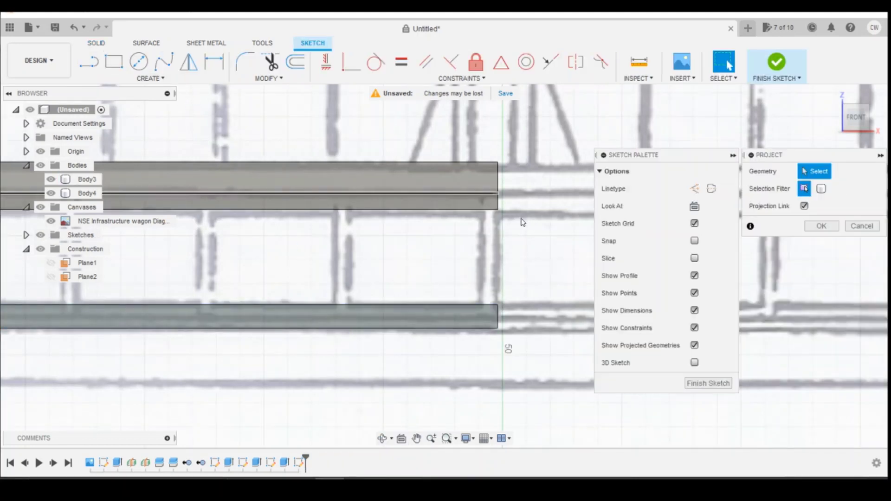
click(493, 207)
key(Return)
Step: Draw a 0.3 mm wide upright rectangle from the lower slab's upper end corner to the projected strip's lower edge
key(r)
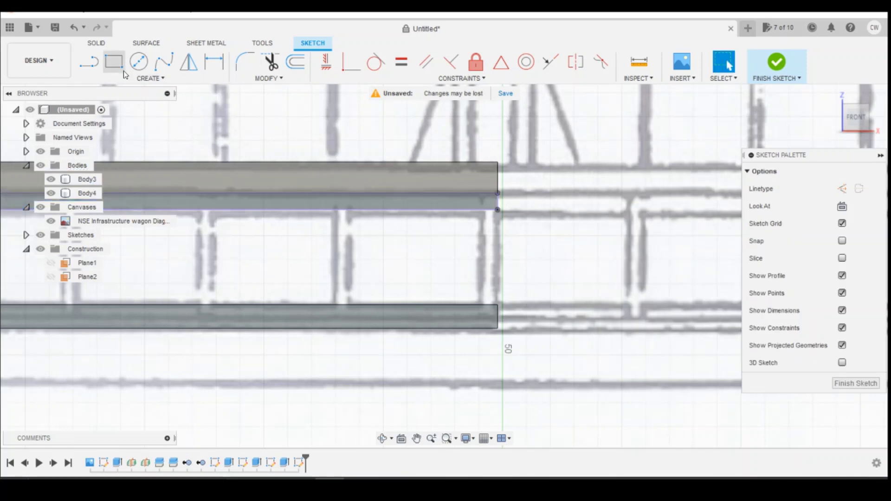
click(497, 305)
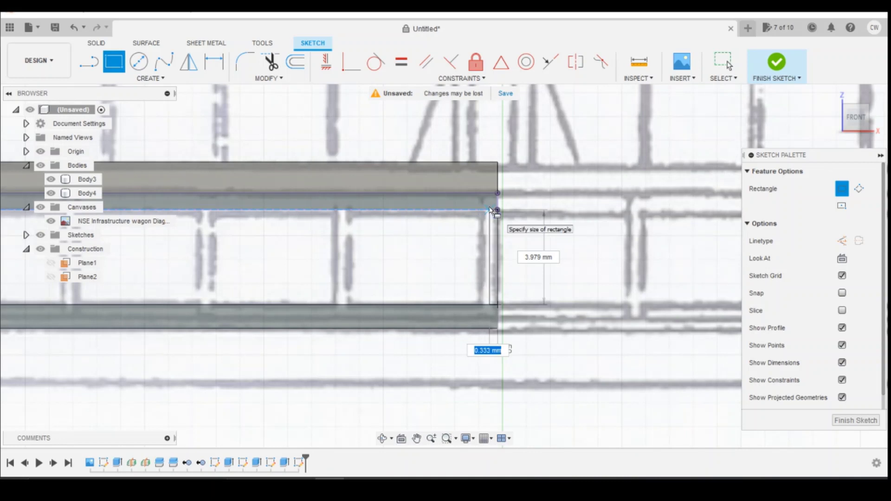
text(0.3)
key(Tab)
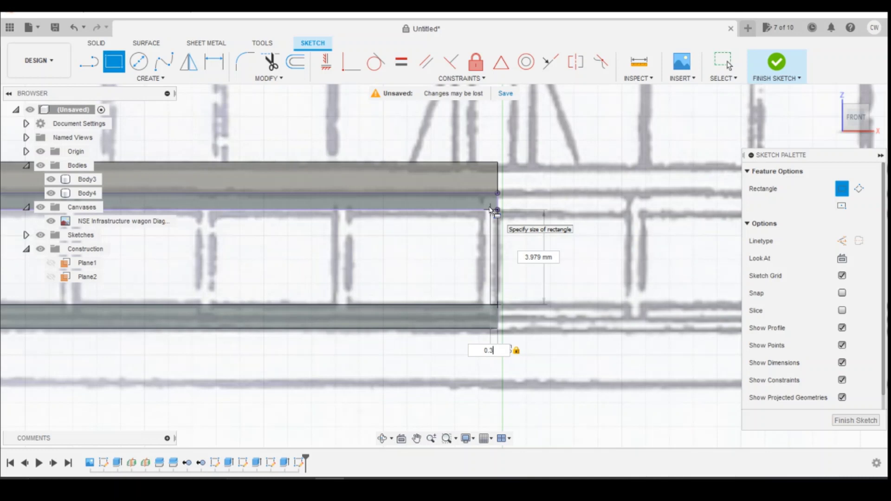
click(495, 211)
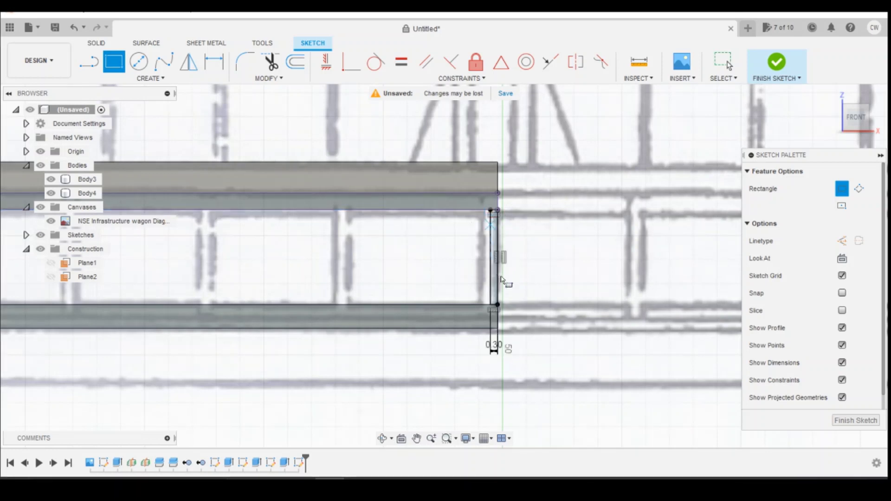
scroll(501, 277, up, 2)
scroll(500, 275, down, 5)
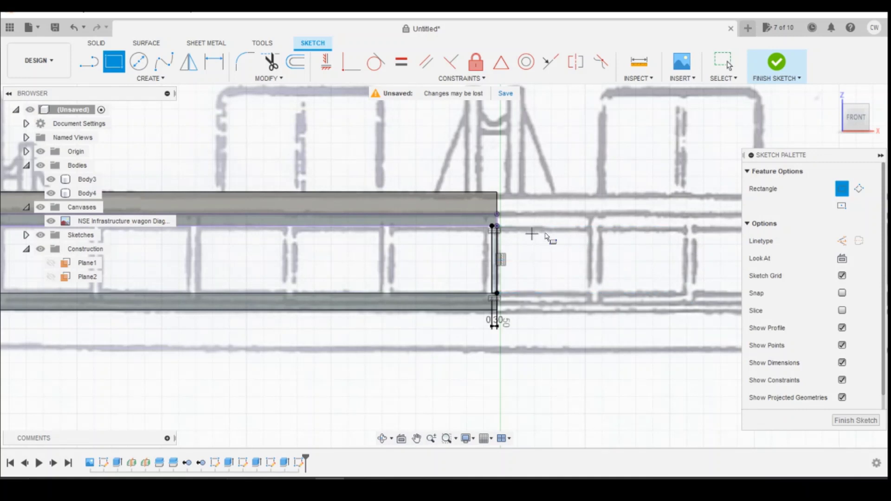
scroll(627, 263, down, 2)
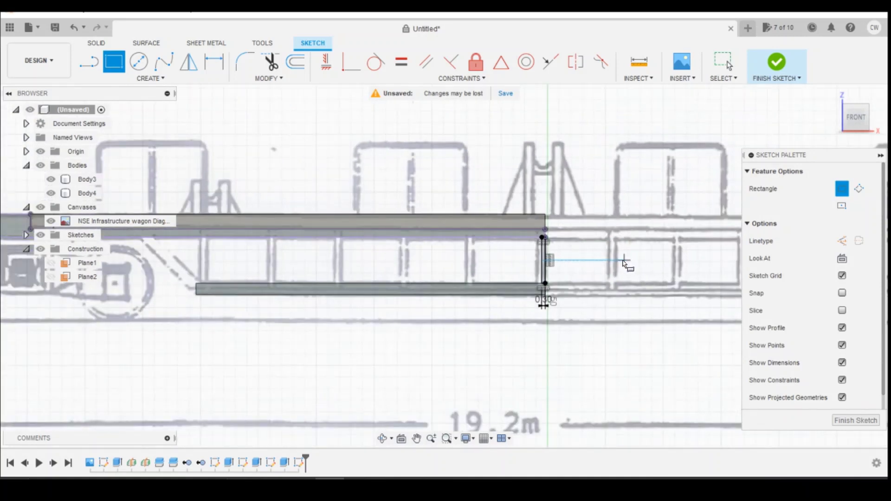
scroll(575, 260, up, 1)
scroll(573, 258, up, 1)
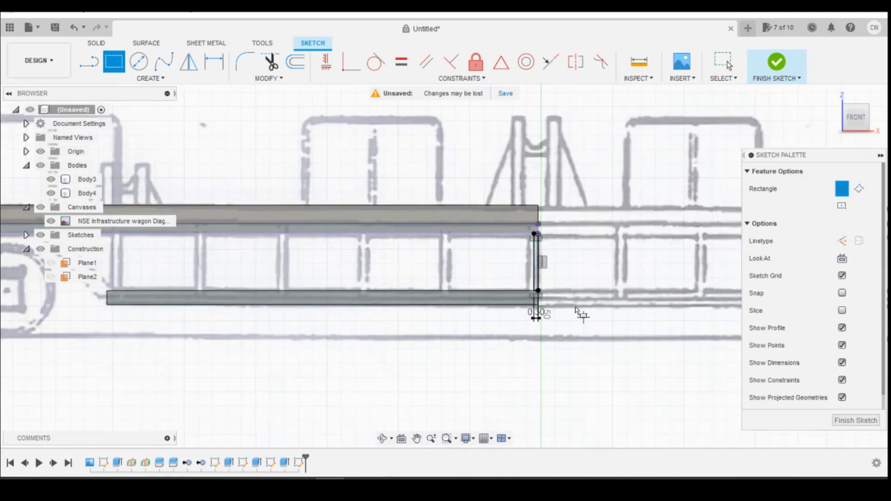
scroll(578, 314, up, 2)
key(Escape)
Step: Extrude the upright's profile by -0.7 mm, inward beneath the deck, with the Join operation
click(542, 270)
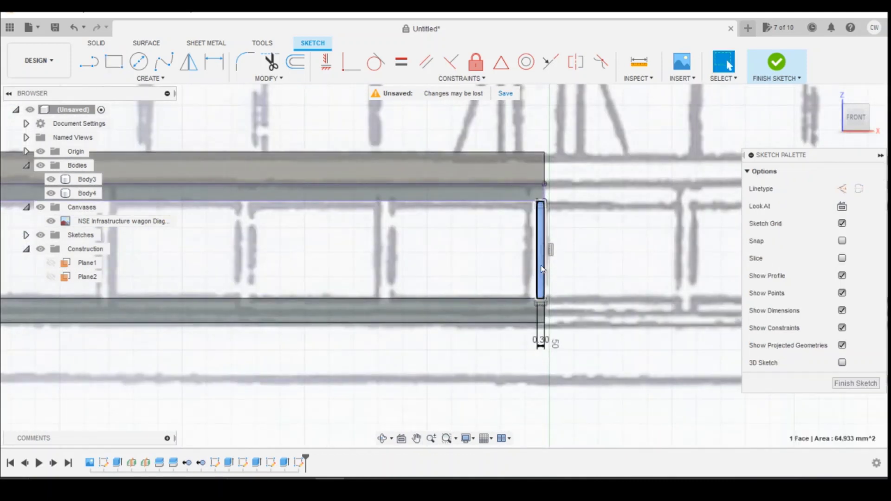
right_click(542, 268)
click(533, 310)
click(532, 257)
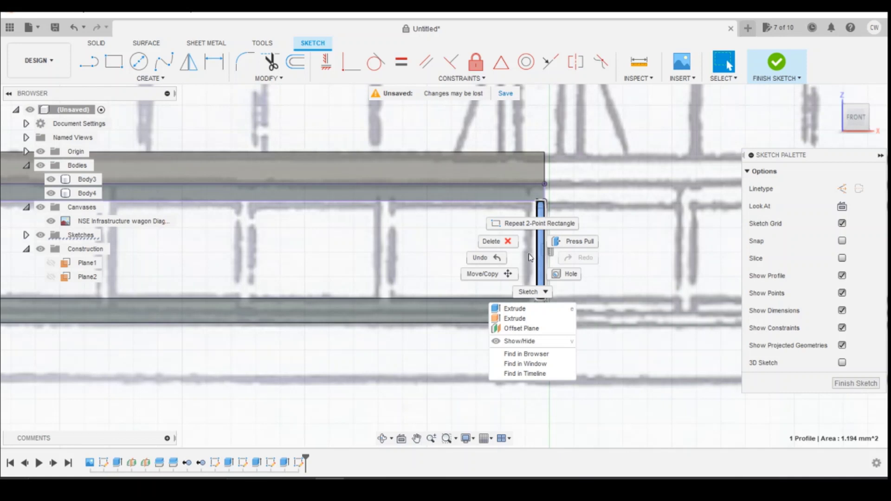
click(526, 303)
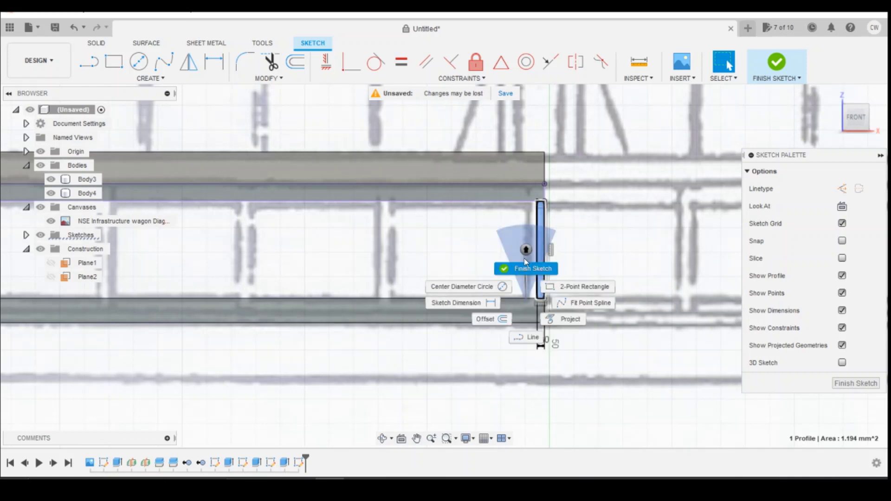
right_click(529, 250)
click(508, 300)
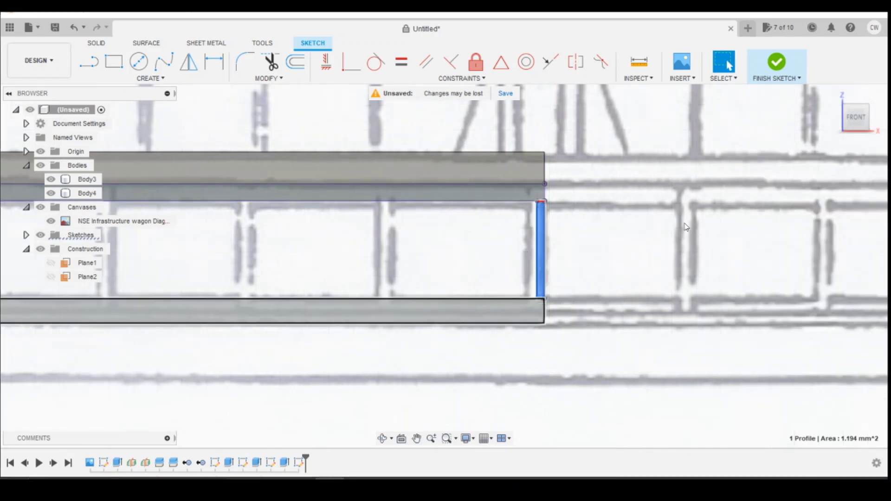
shift+middle_drag(596, 234, 555, 250)
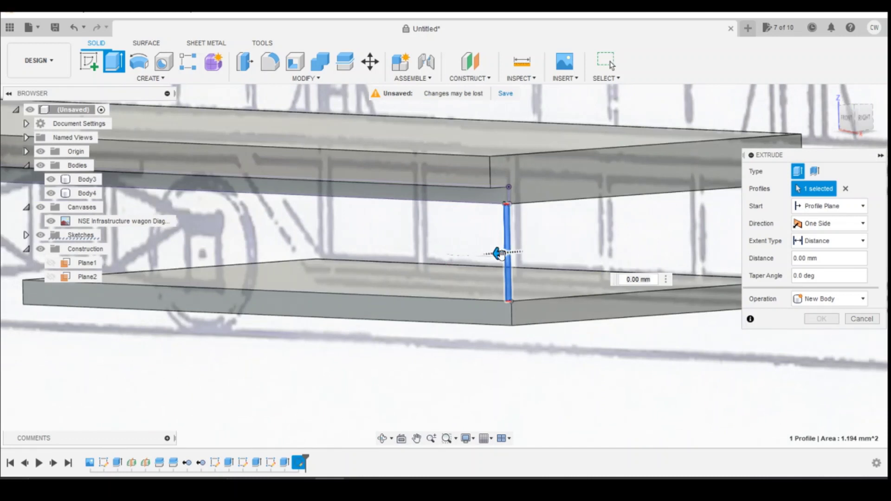
drag(500, 254, 513, 256)
click(633, 280)
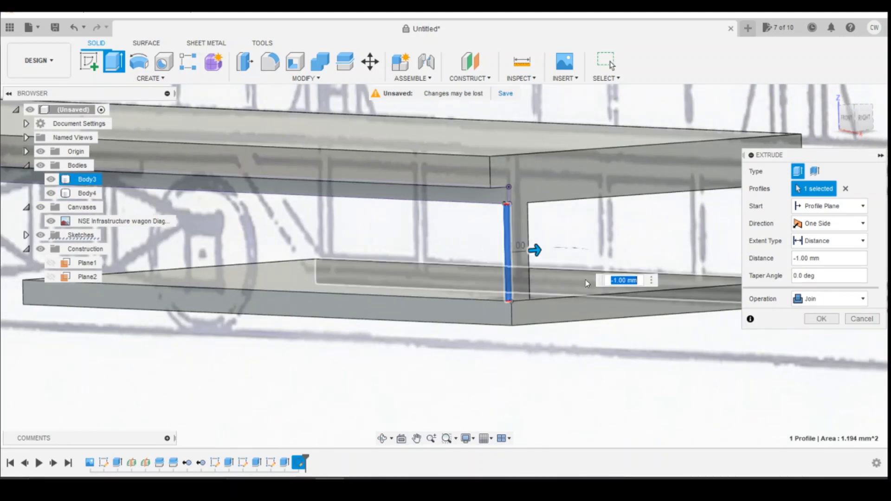
key(BackSpace)
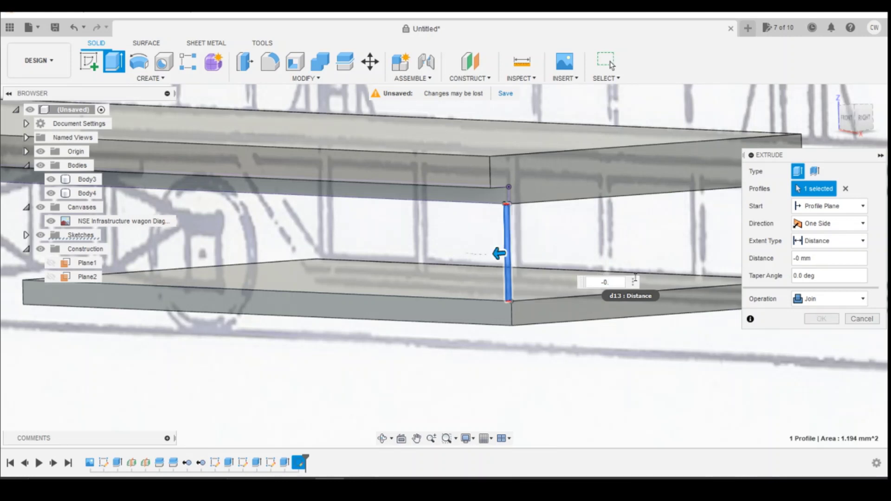
text(-0.7)
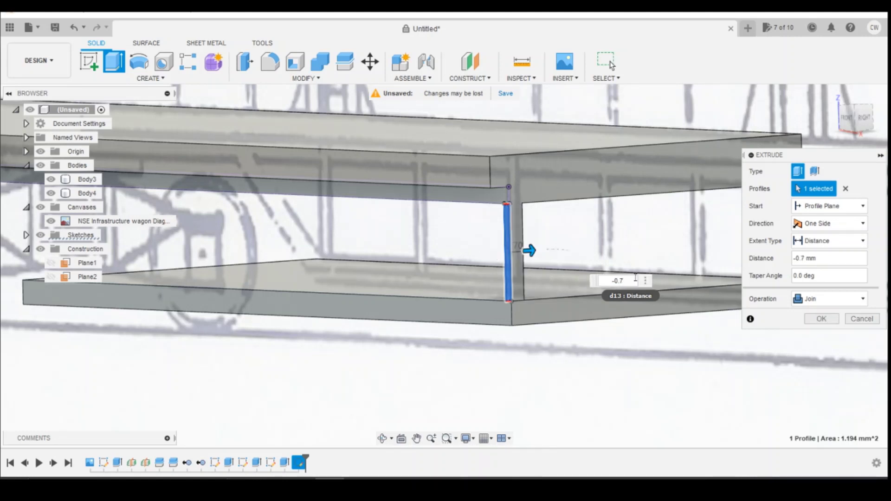
key(Return)
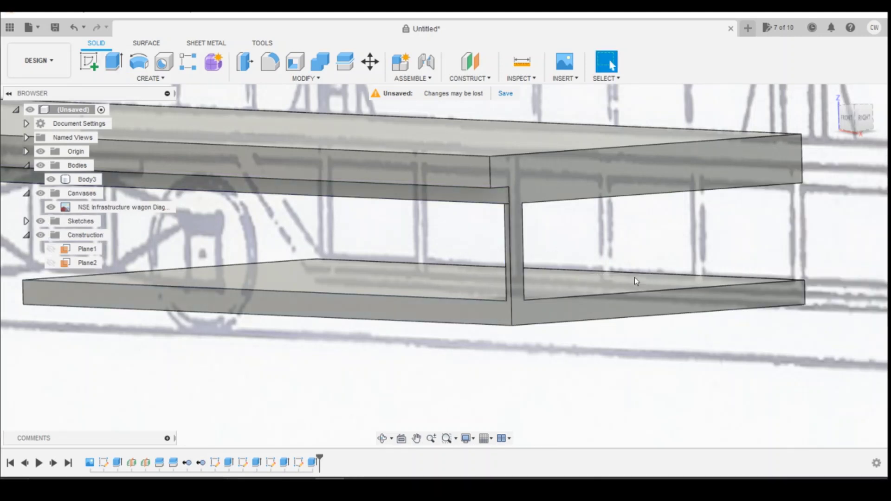
Step: Edit the upright's extrusion and change its operation from Join to New Body
click(847, 118)
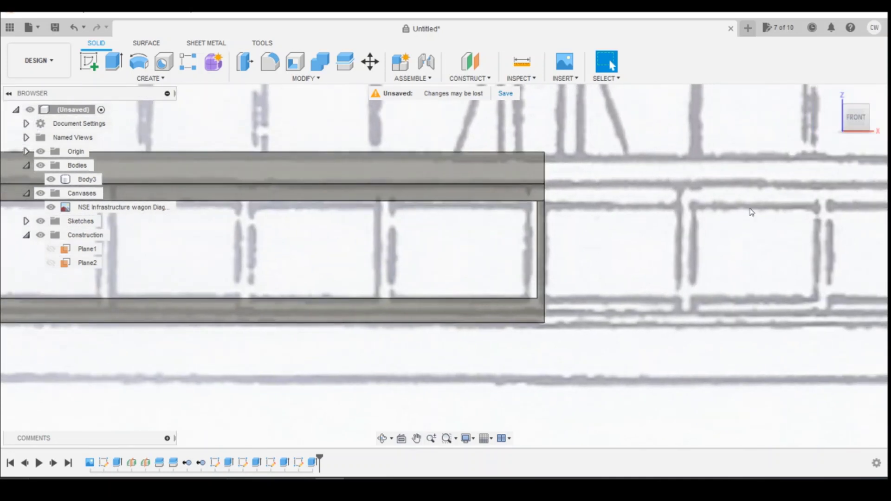
scroll(526, 234, down, 2)
click(563, 240)
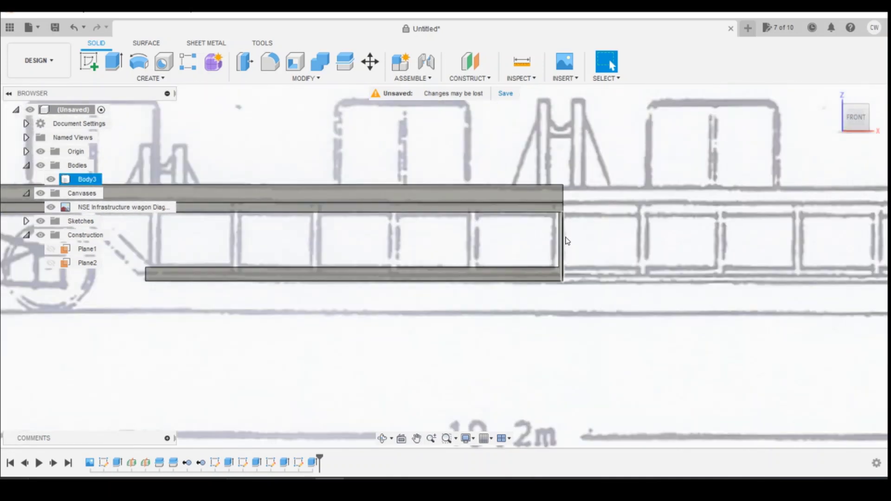
key(Escape)
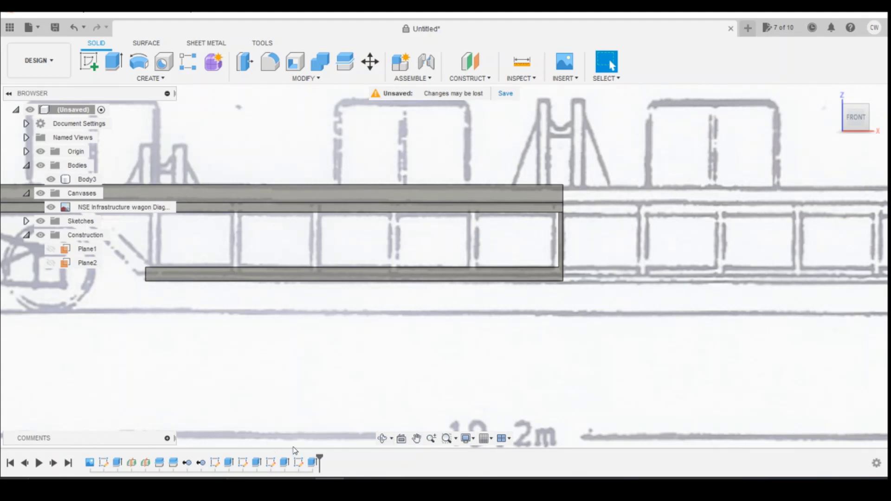
right_click(309, 462)
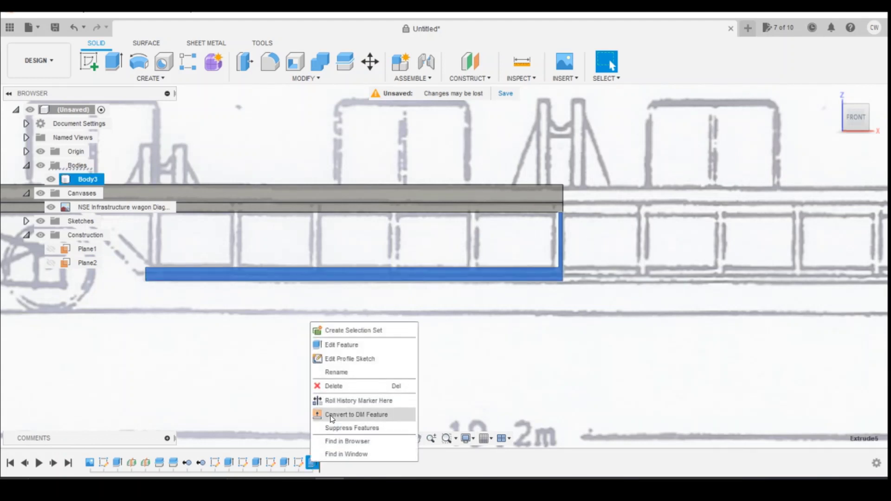
click(335, 344)
click(830, 299)
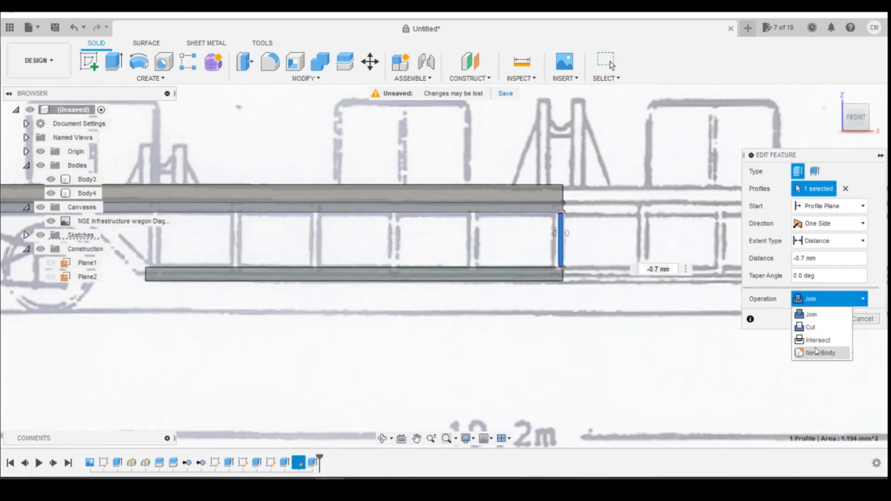
click(816, 350)
click(823, 319)
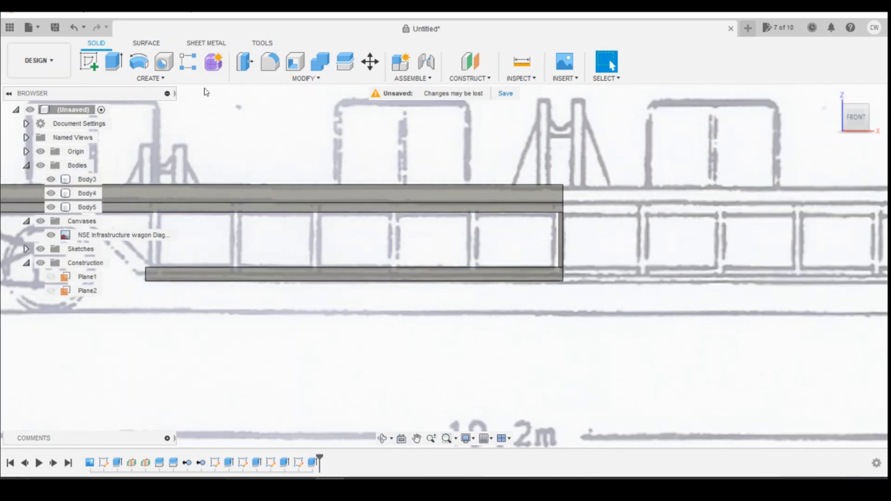
Step: Mirror the upright body across its outer end face with the Join operation, hiding the deck and lower slab bodies while doing so
click(149, 78)
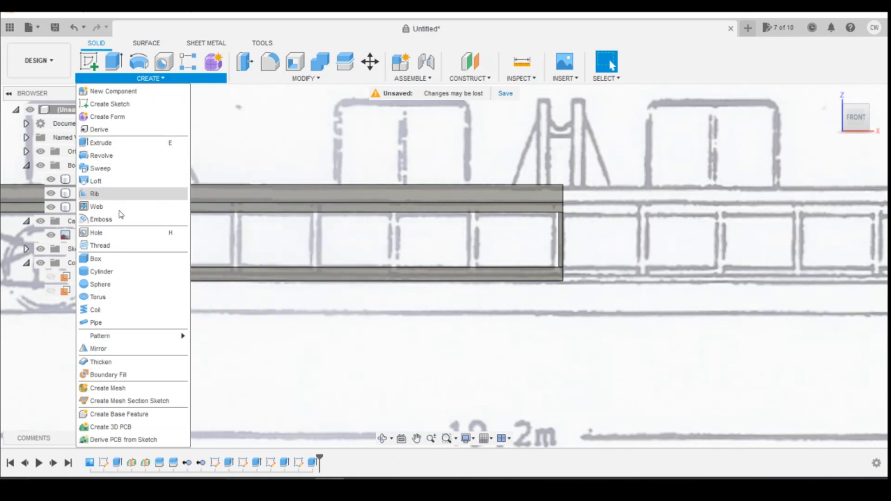
click(134, 348)
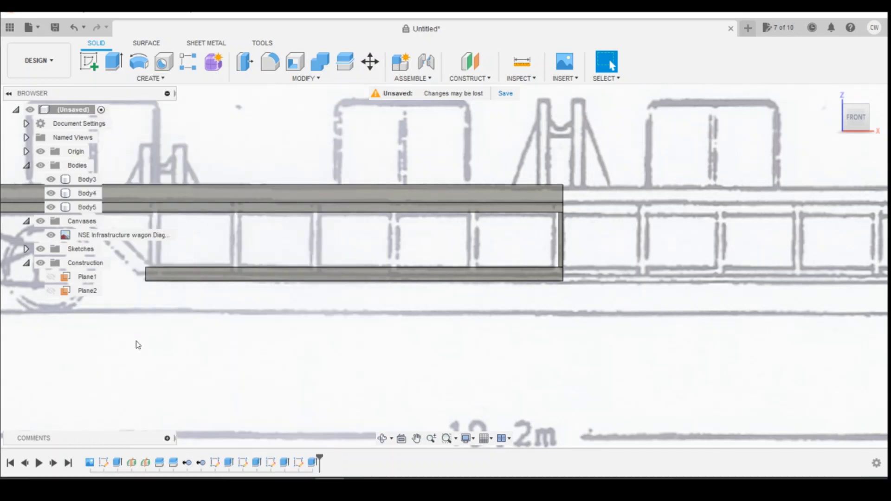
click(557, 237)
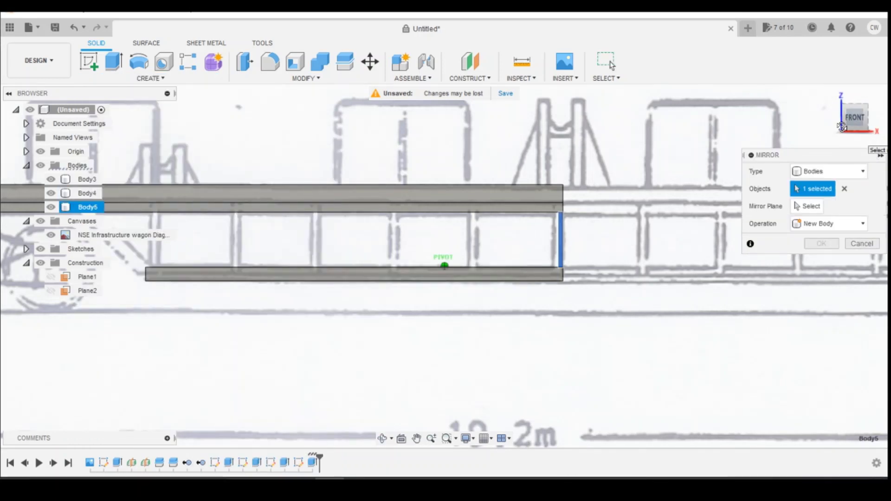
drag(842, 127, 834, 142)
click(805, 206)
scroll(585, 240, up, 5)
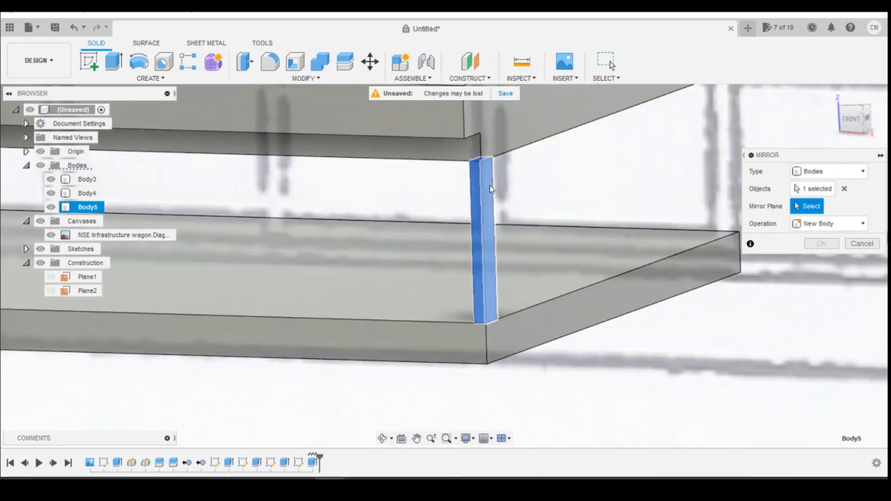
click(490, 186)
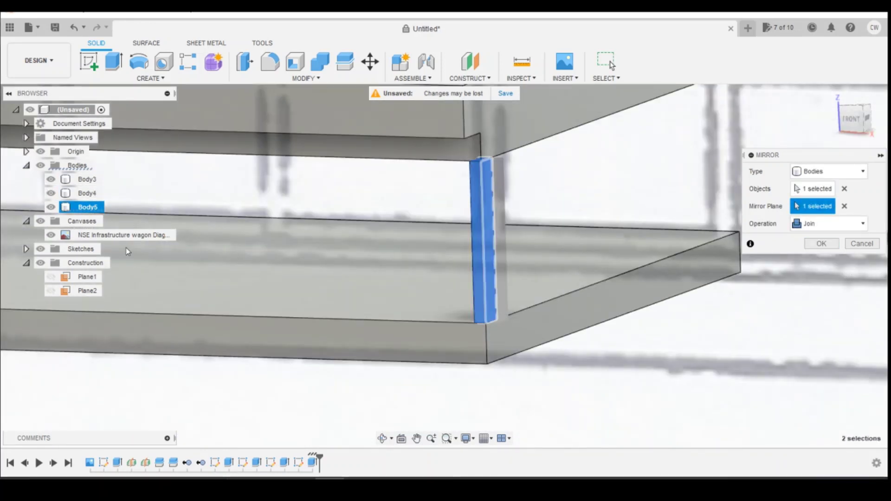
click(51, 180)
click(51, 193)
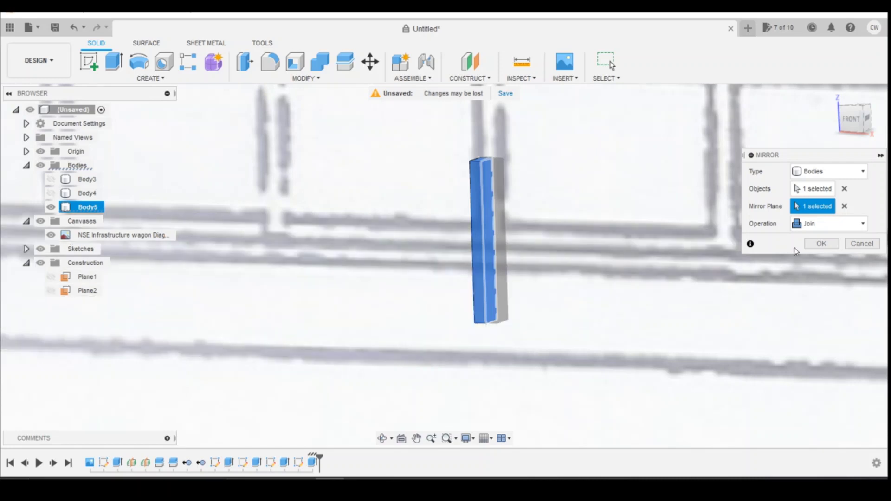
click(821, 244)
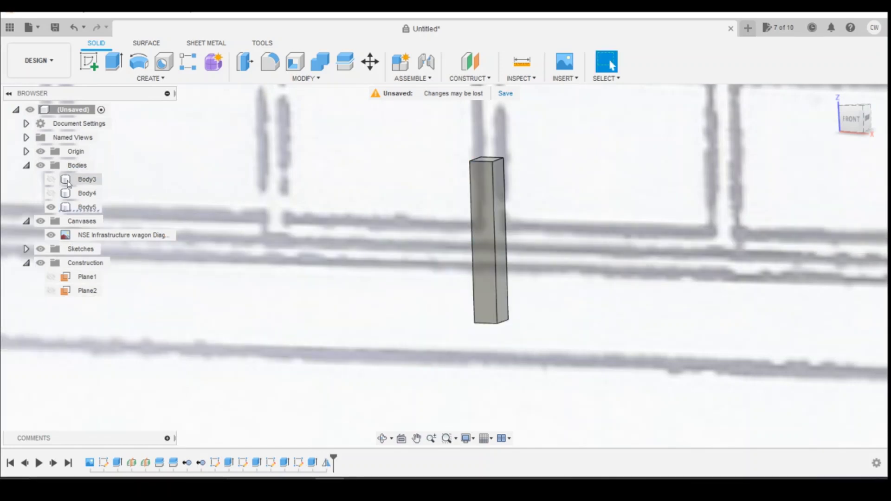
click(51, 179)
click(51, 193)
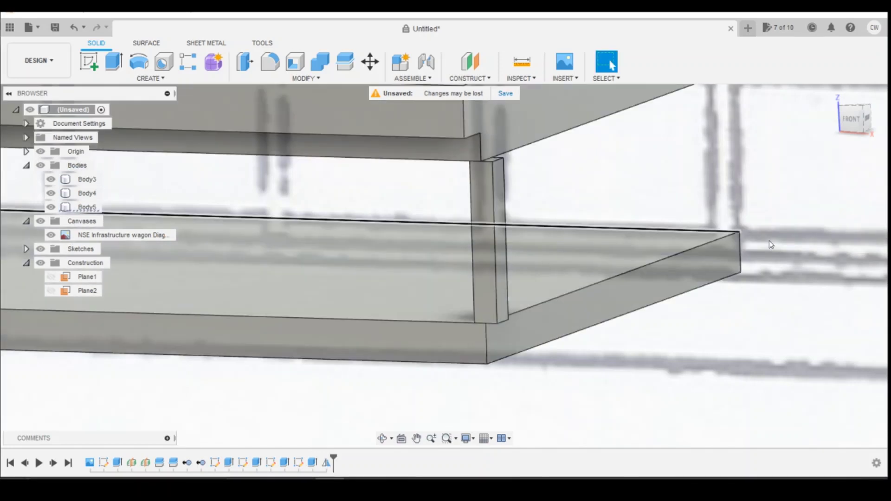
Step: Set up a rectangular pattern of the upright body along the lower slab's upper edge, with quantity 6 and an extent of -30 mm
click(848, 121)
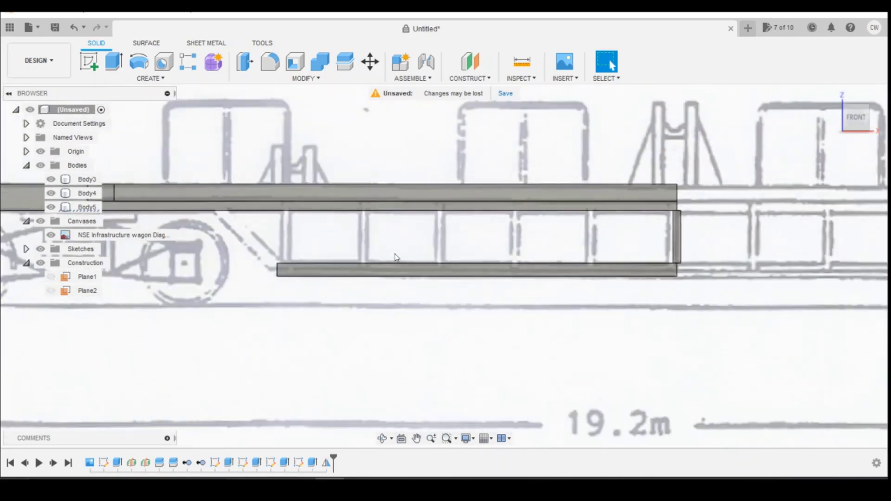
click(188, 62)
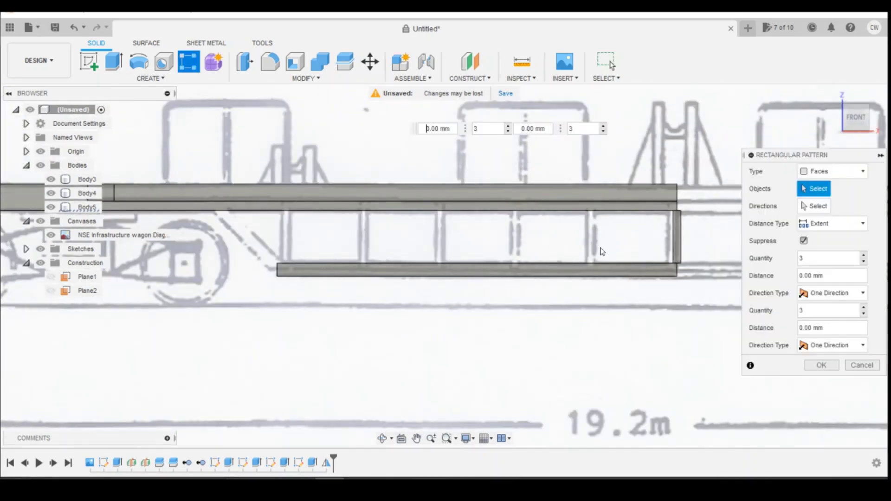
click(836, 172)
click(819, 195)
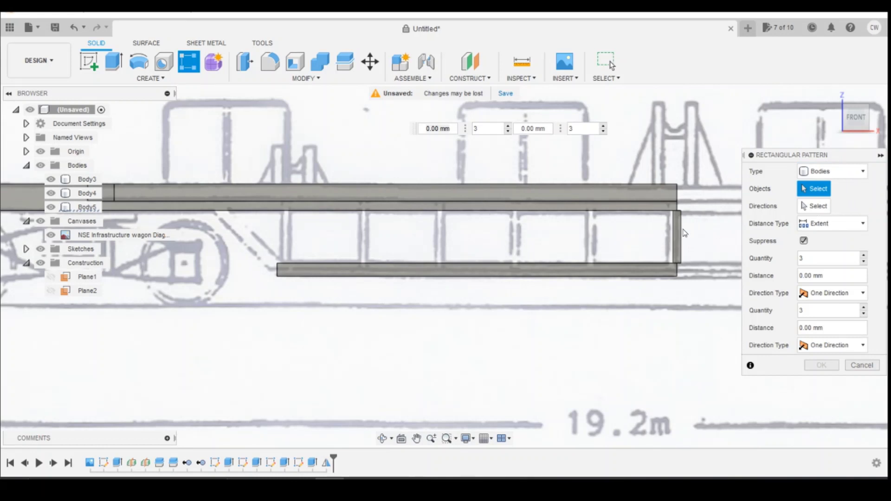
click(680, 233)
click(813, 206)
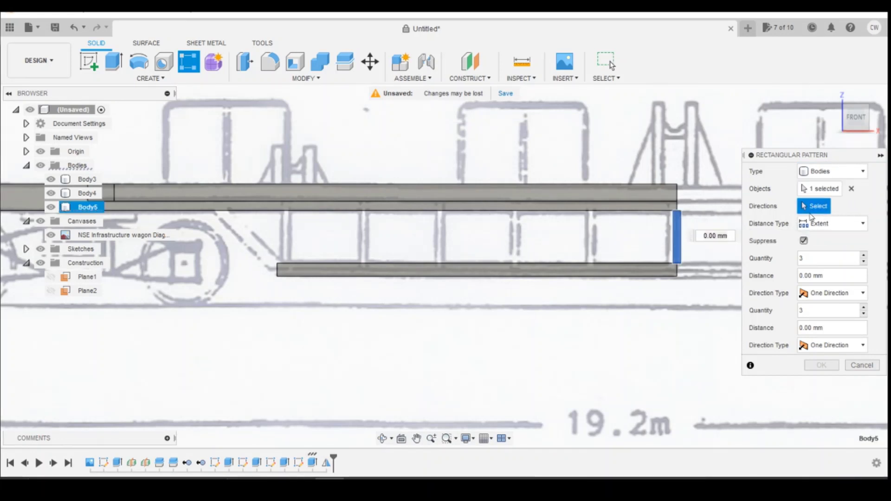
click(586, 264)
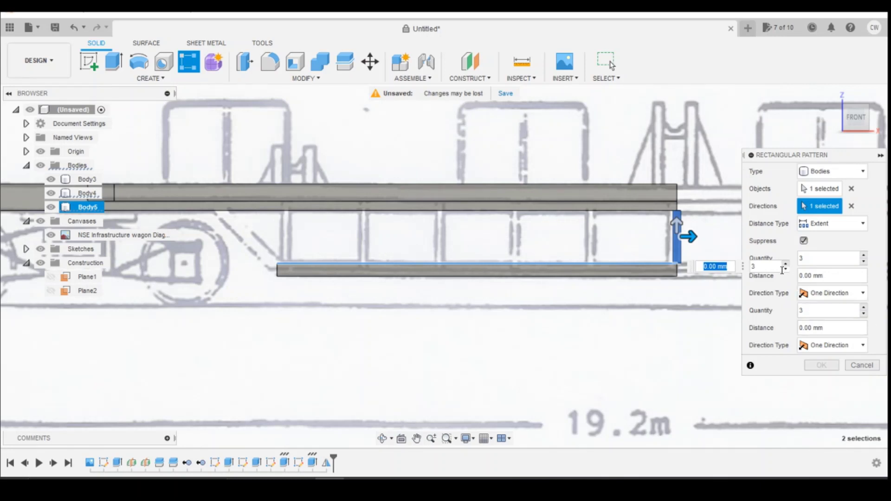
key(Tab)
text(6)
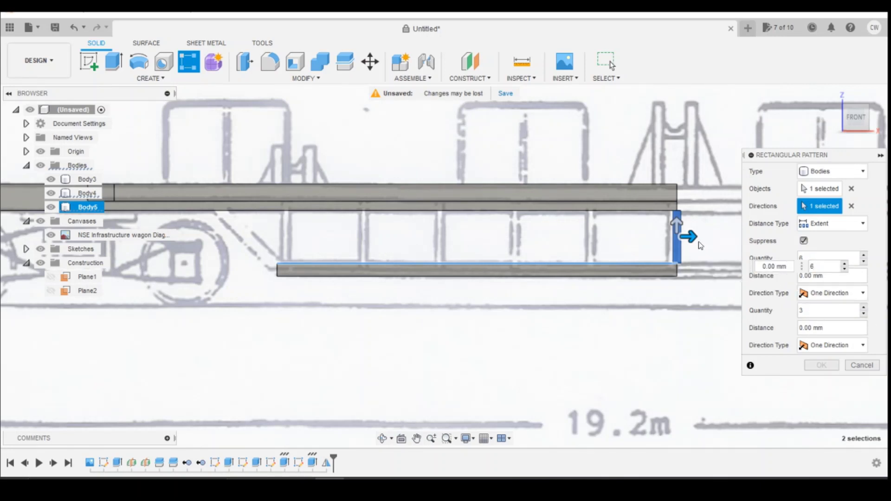
drag(691, 237, 296, 207)
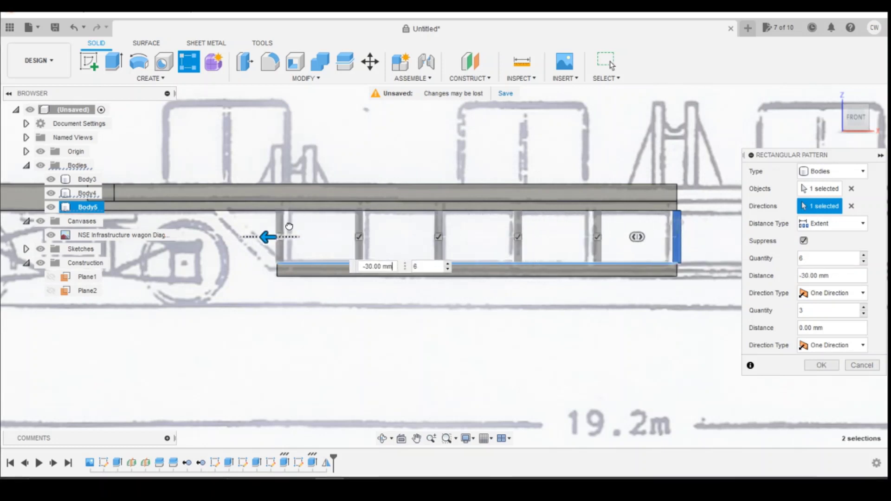
Step: Try pattern extents of -29 mm and -30.2 mm, comparing the last upright with the lower slab's far end
scroll(295, 240, up, 4)
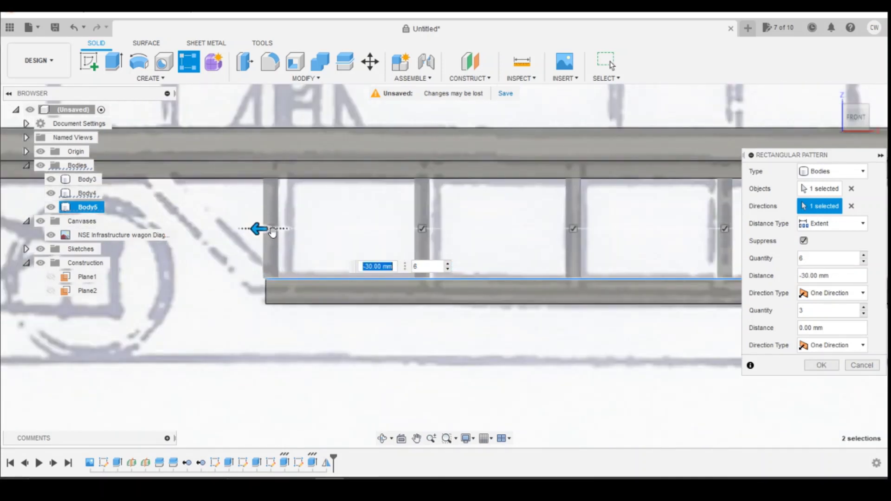
drag(274, 233, 282, 229)
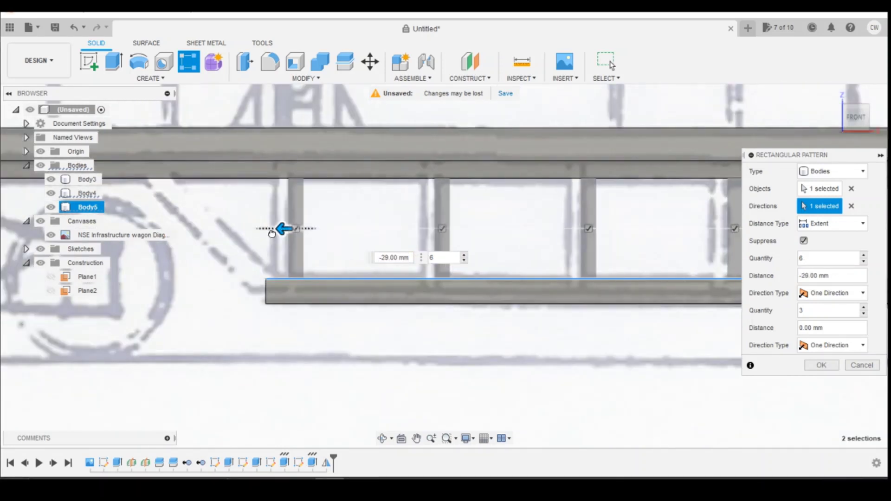
click(856, 118)
drag(878, 121, 886, 121)
drag(297, 227, 268, 229)
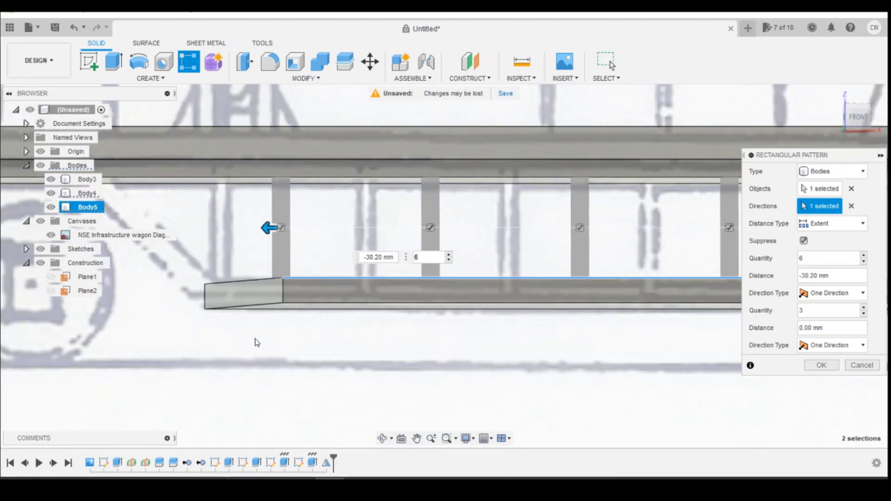
click(862, 122)
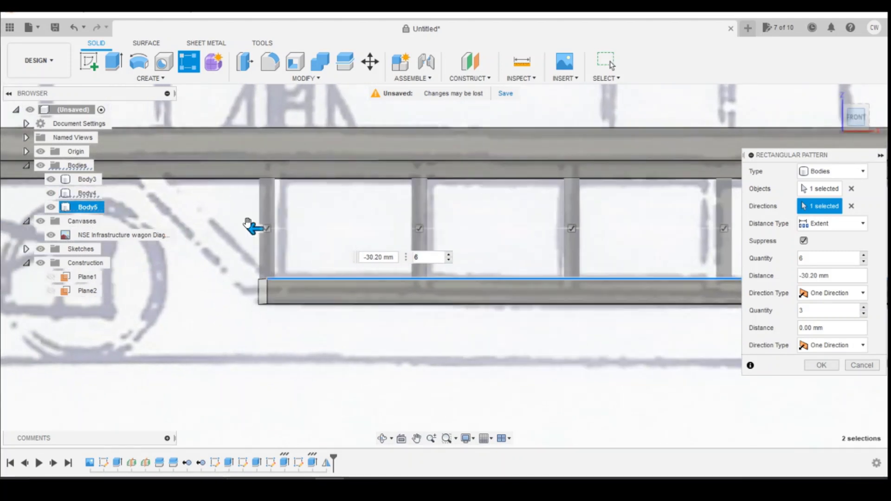
scroll(233, 221, down, 3)
scroll(263, 265, up, 4)
scroll(257, 278, up, 2)
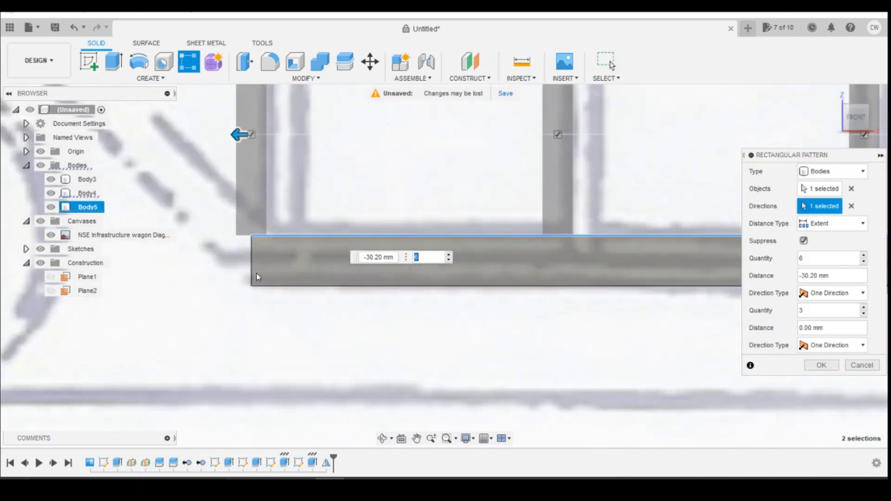
scroll(257, 277, down, 2)
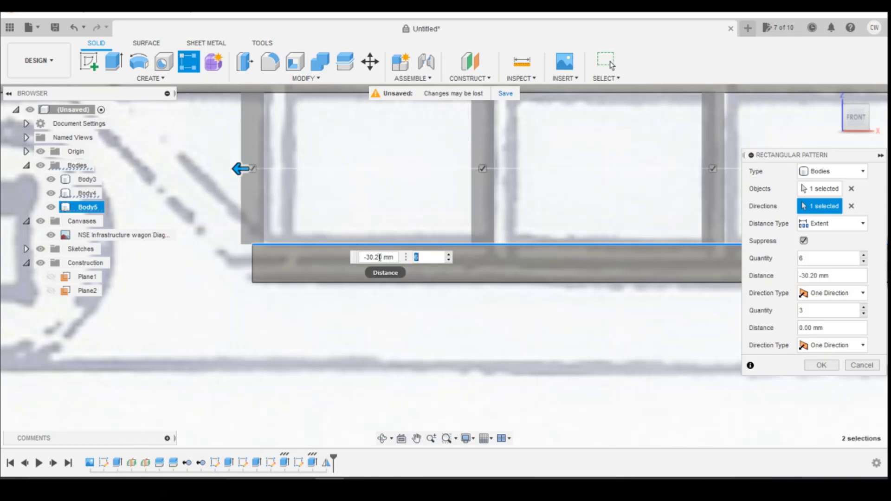
Step: Set the upright pattern's extent to -29.9 mm
drag(396, 257, 370, 255)
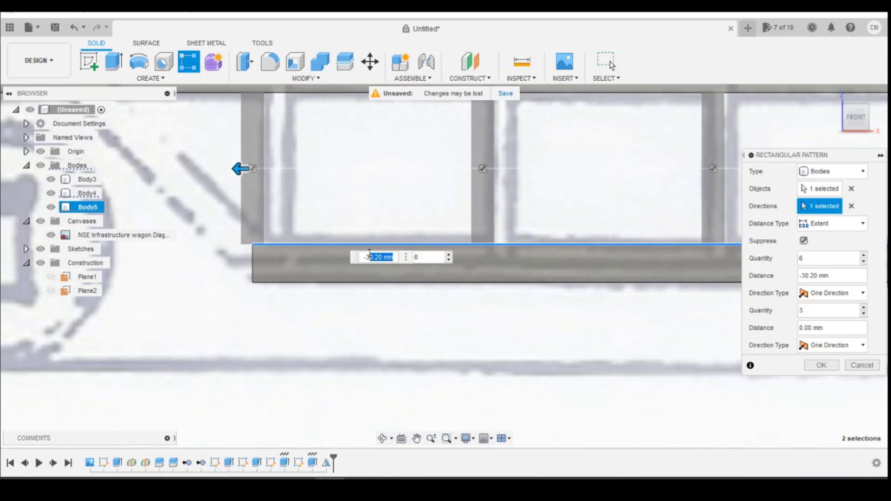
text(29.9)
key(Return)
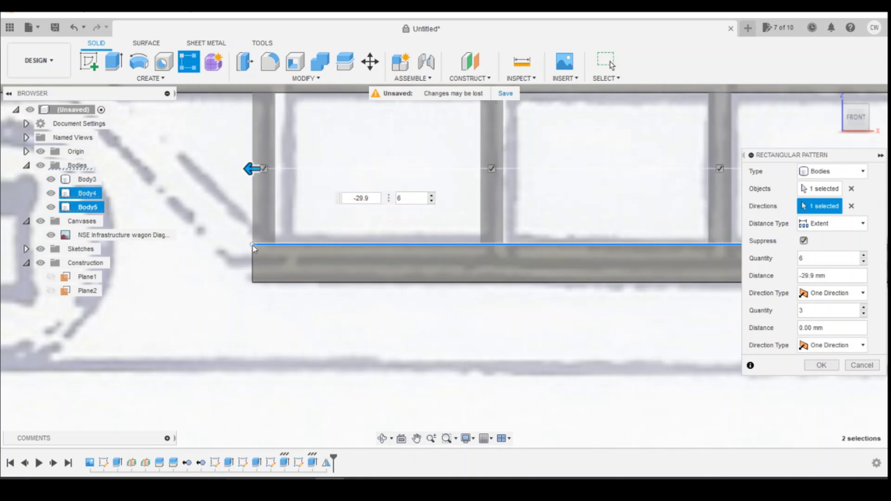
key(Tab)
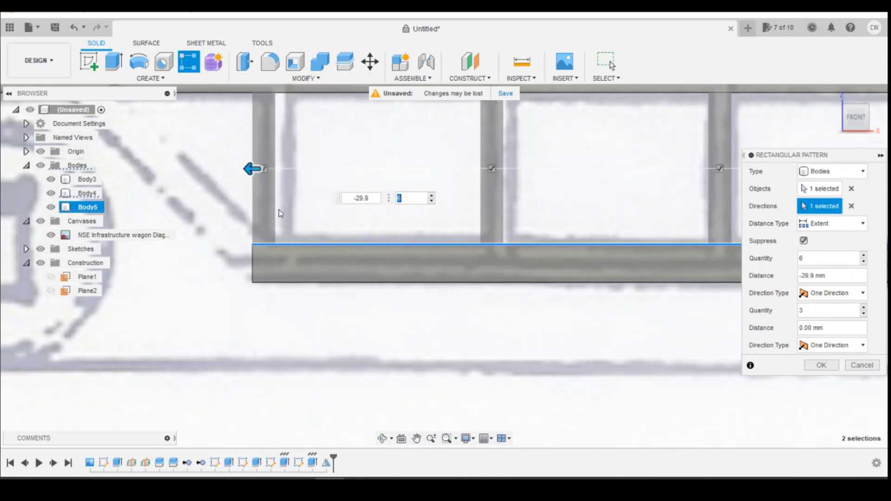
scroll(288, 195, down, 5)
key(Tab)
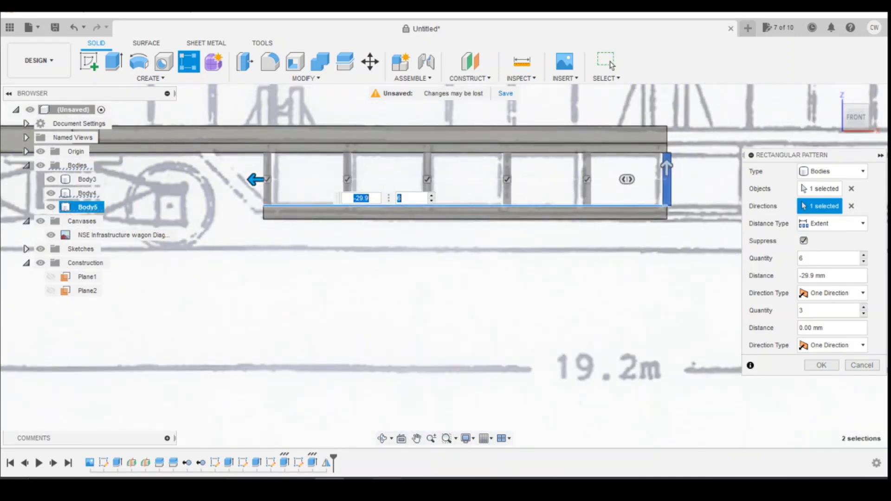
Step: Check the underframe uprights in the wagon photo, return to the Fusion 360 model and apply the six-upright pattern
mouse_move(359, 490)
click(418, 431)
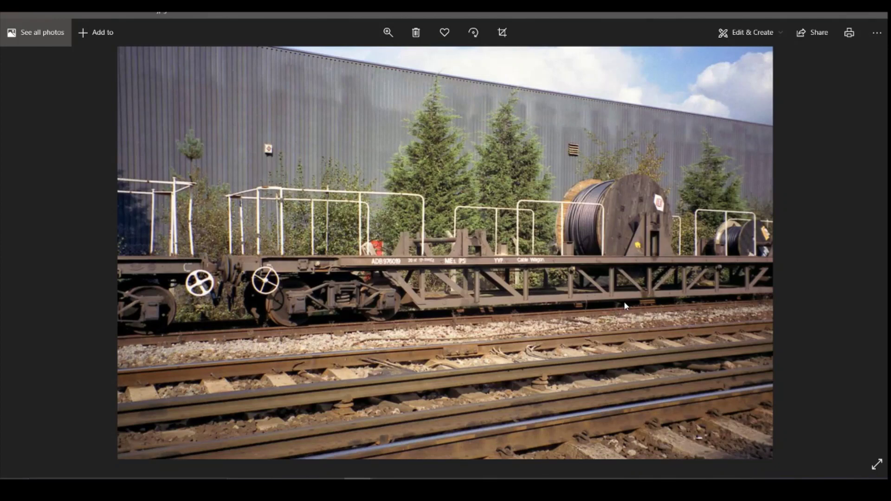
click(330, 488)
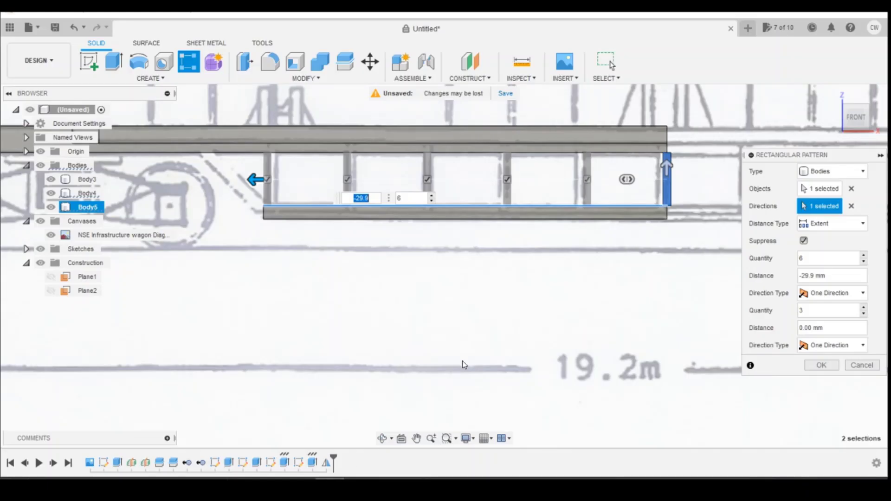
key(Tab)
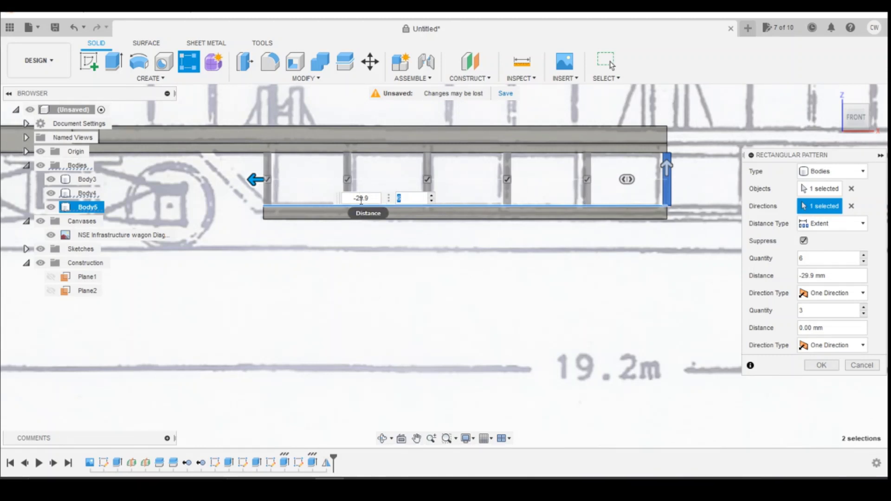
click(821, 366)
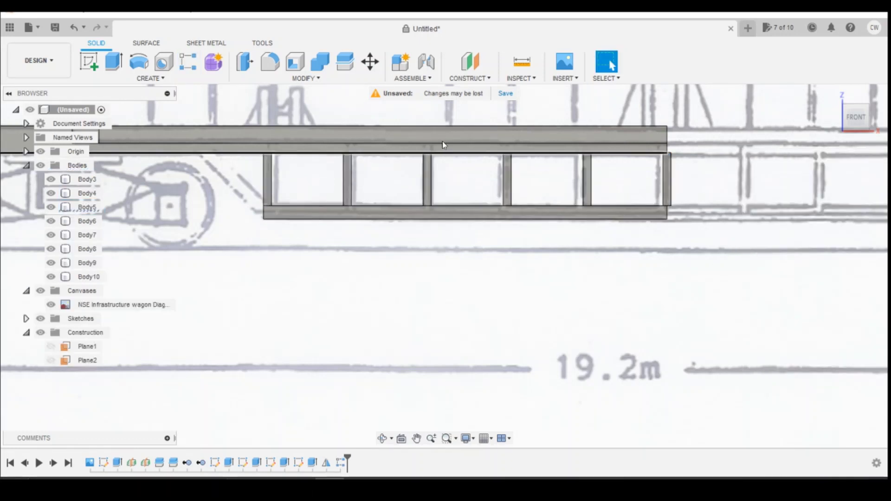
Step: Start a sketch on the lower slab's side face and switch to the wagon photo in Photos for underframe reference
click(421, 136)
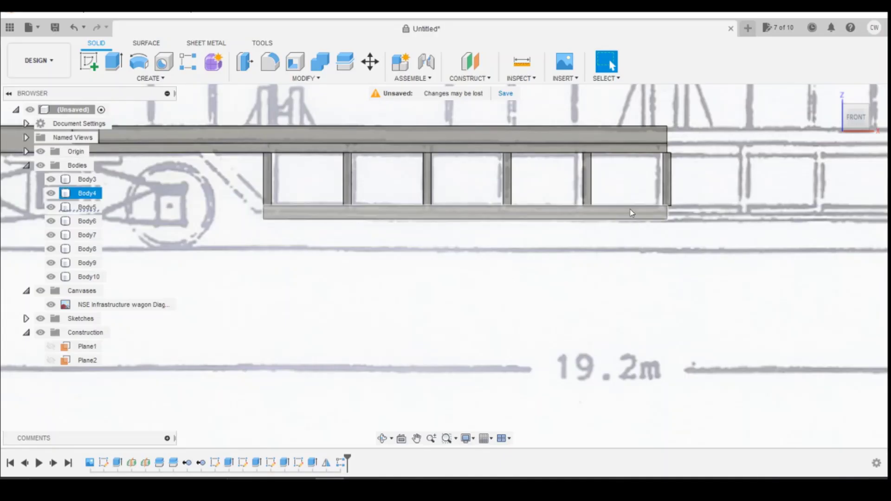
click(88, 62)
click(655, 212)
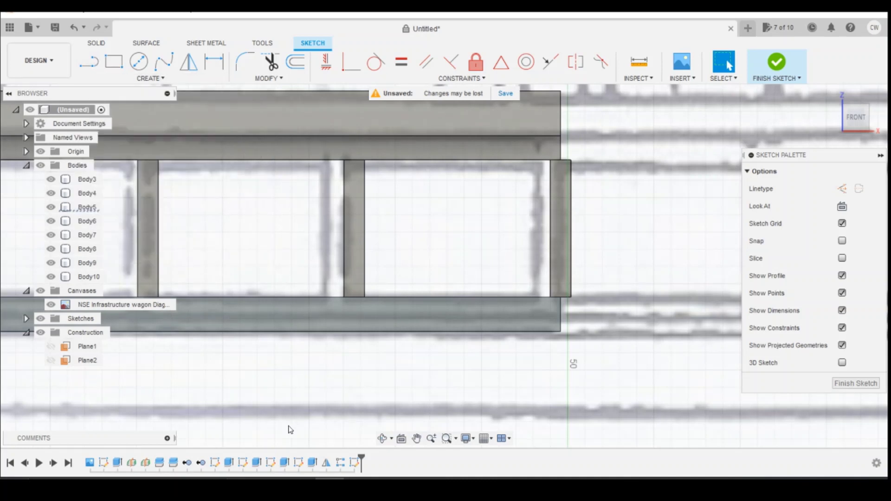
click(402, 466)
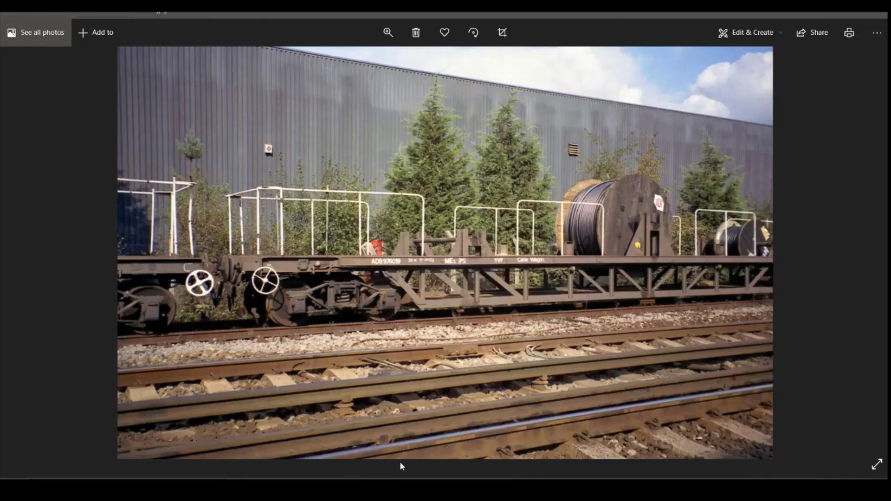
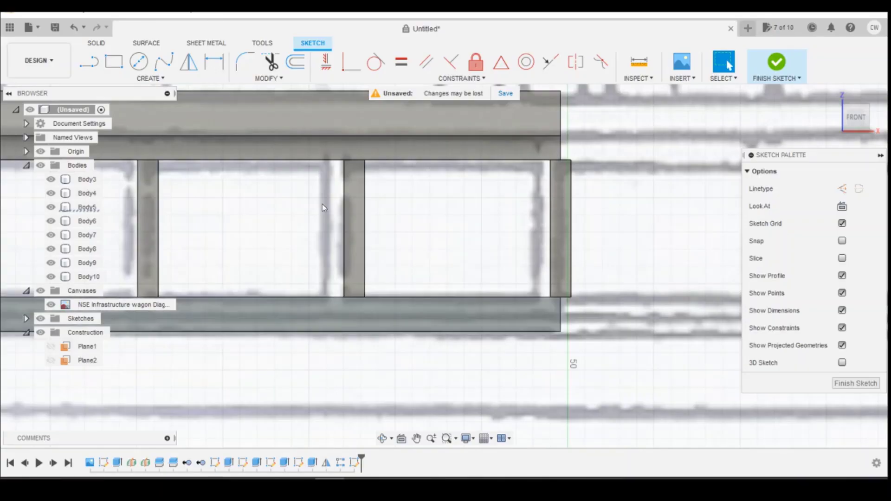
Step: Project the end upright's inner edge and the upper beam's lower edge into the sketch
key(l)
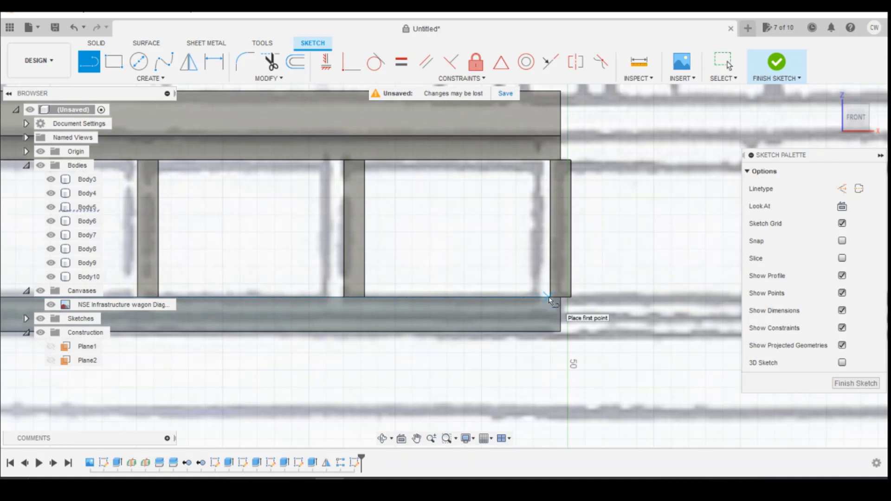
key(p)
click(551, 293)
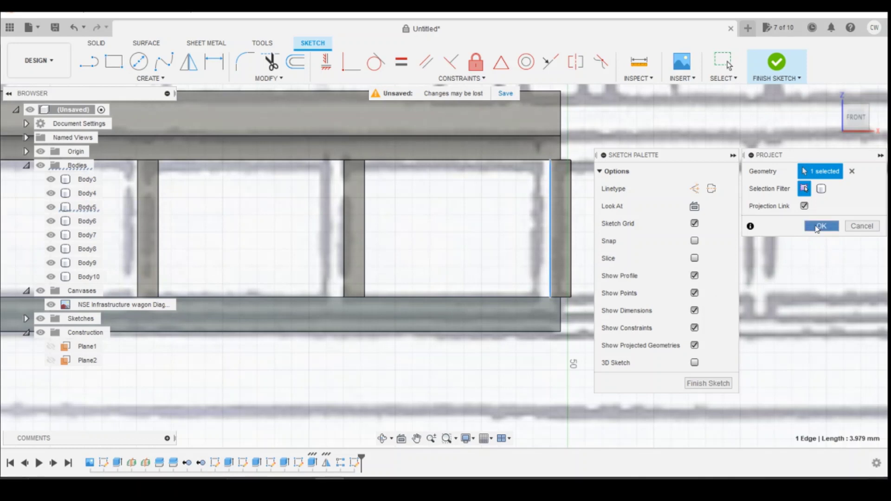
click(822, 226)
click(98, 68)
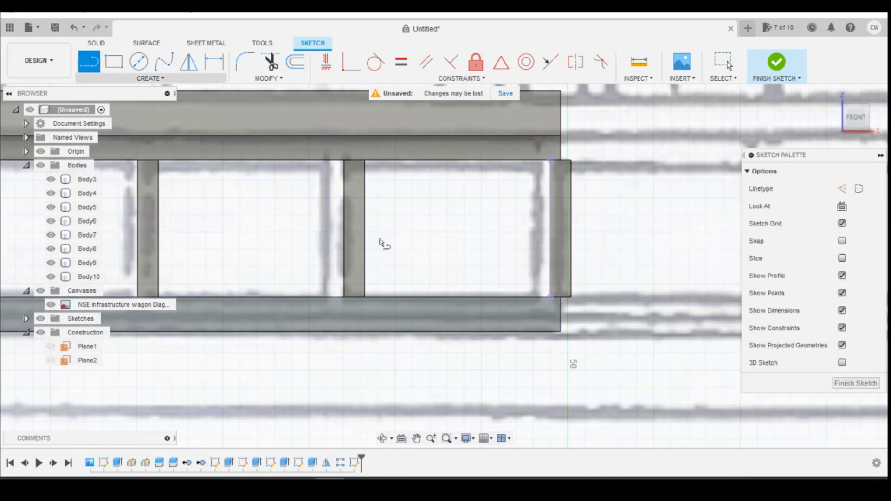
click(550, 297)
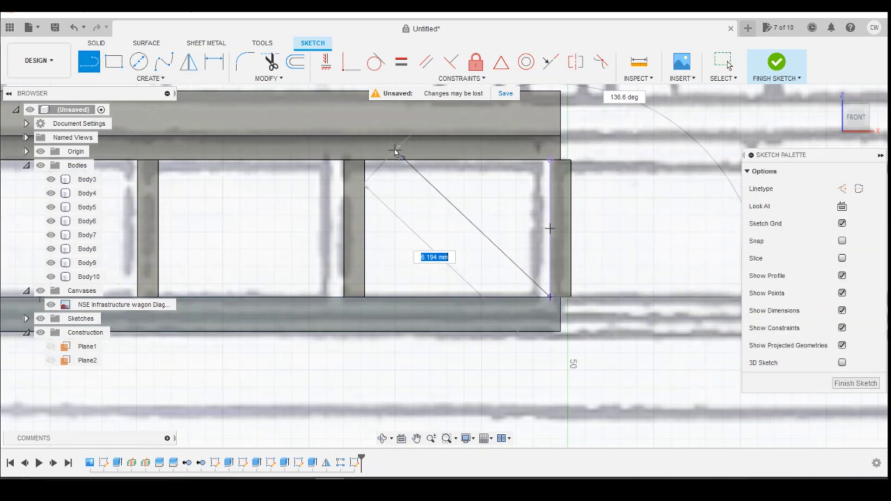
key(Escape)
key(p)
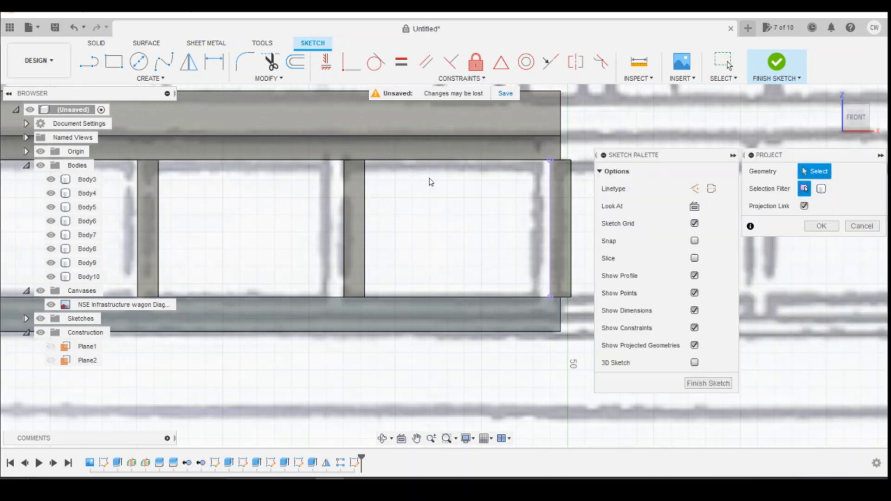
click(436, 161)
click(822, 226)
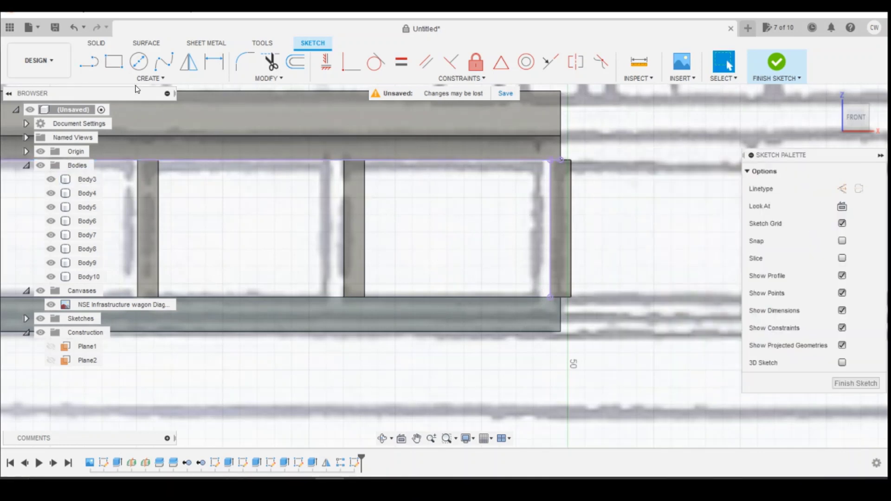
Step: Draw a diagonal line from the foot of the end upright's inner edge up to the upper beam's lower edge, near the neighbouring upright
key(l)
click(551, 297)
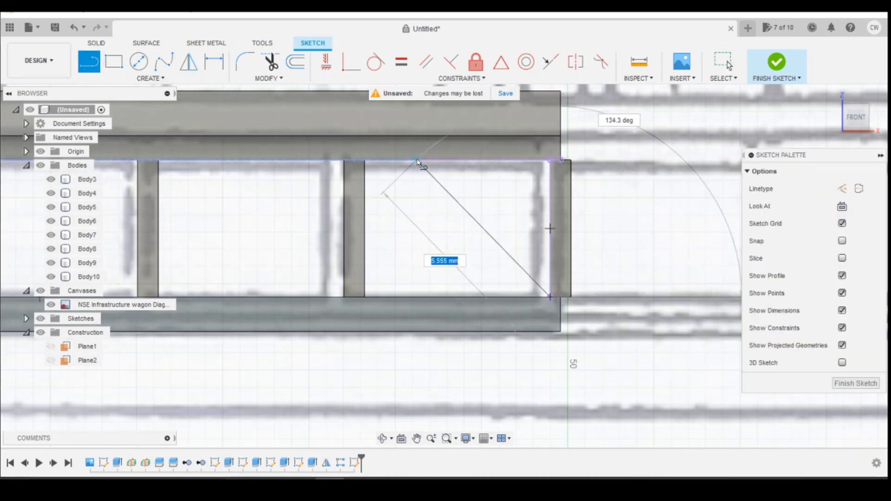
double_click(399, 161)
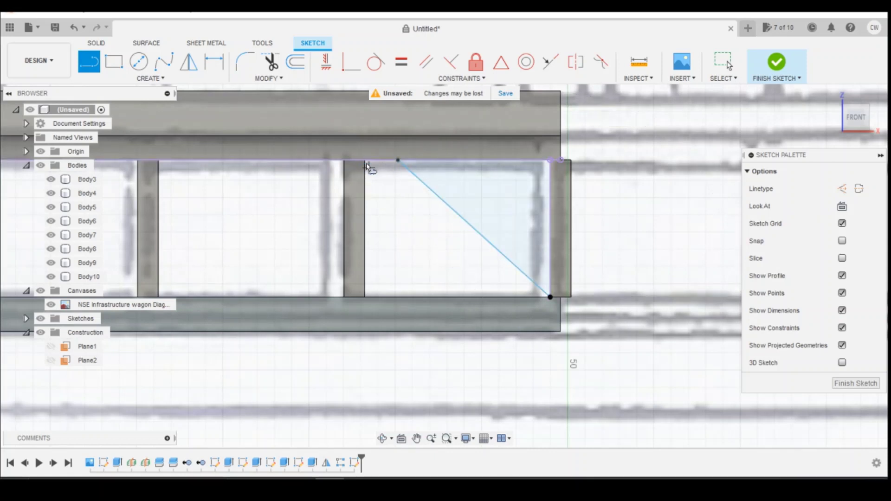
Step: Project the neighbouring upright's facing edge and draw a second diagonal from its upper corner to the lower slab's upper edge
key(Escape)
key(p)
click(365, 197)
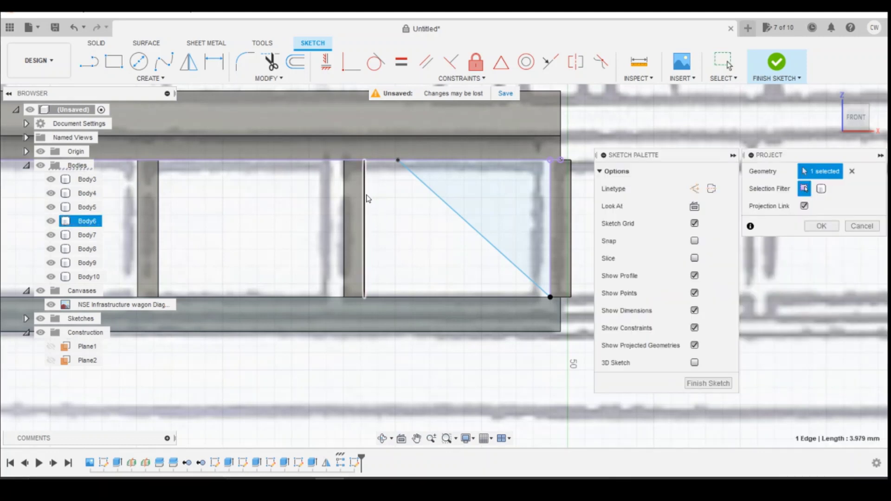
click(838, 230)
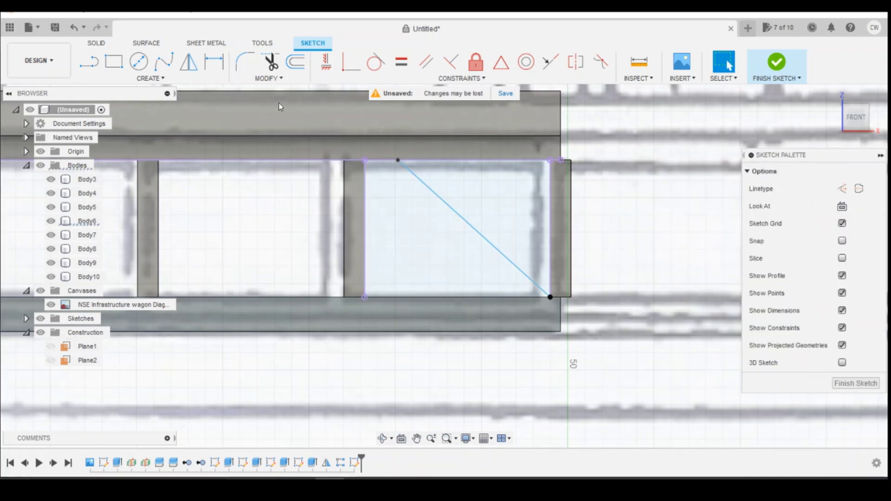
click(89, 62)
click(365, 161)
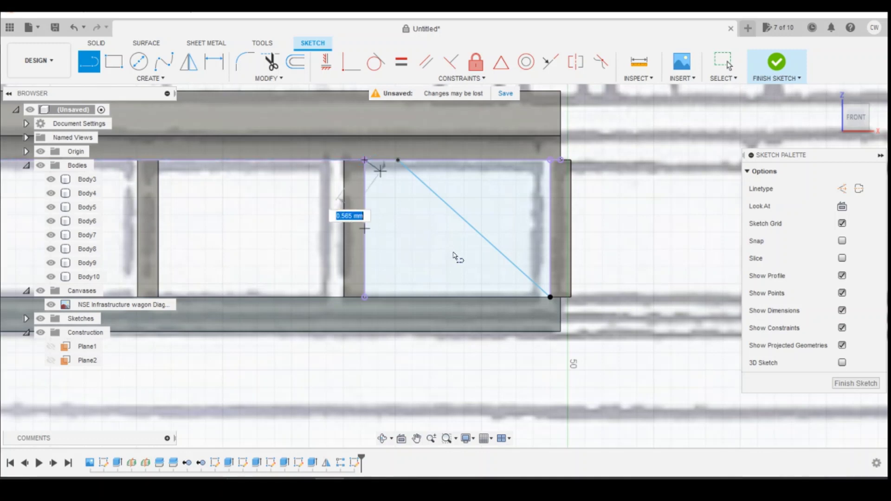
click(521, 297)
key(Escape)
key(Escape)
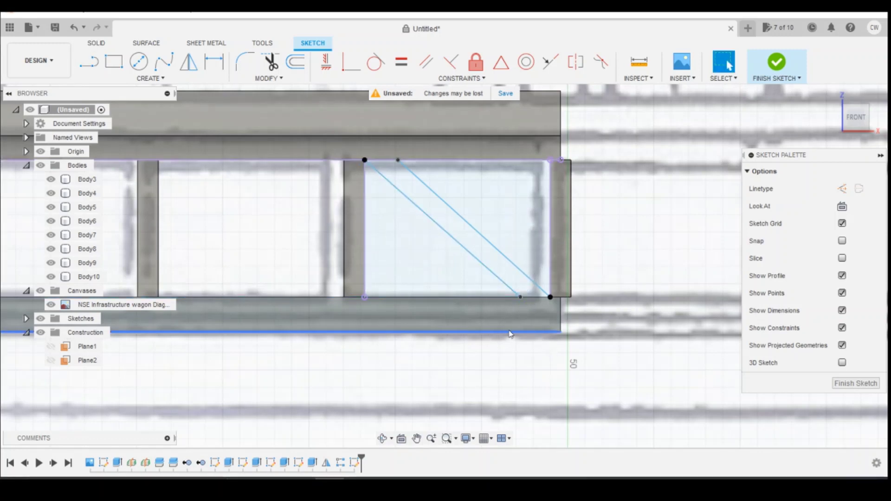
Step: Check the diagonal underframe braces in the wagon photo in Photos, and return to the sketch in Fusion 360
click(501, 296)
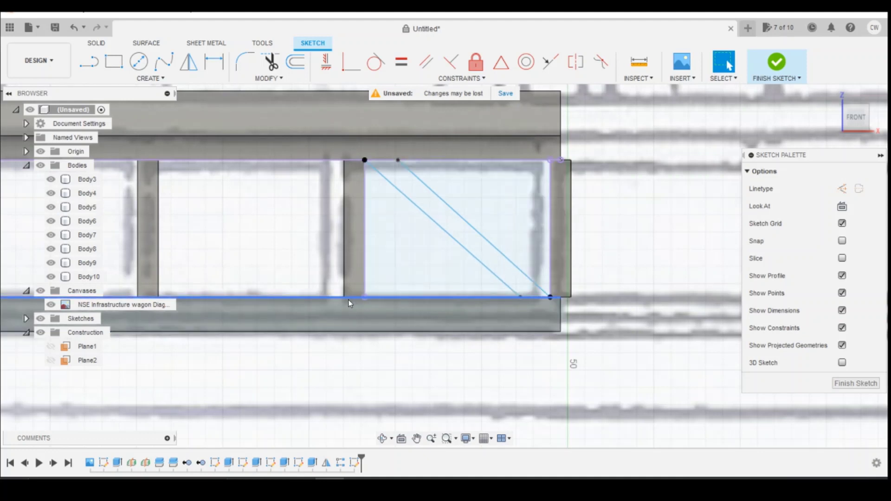
mouse_move(357, 481)
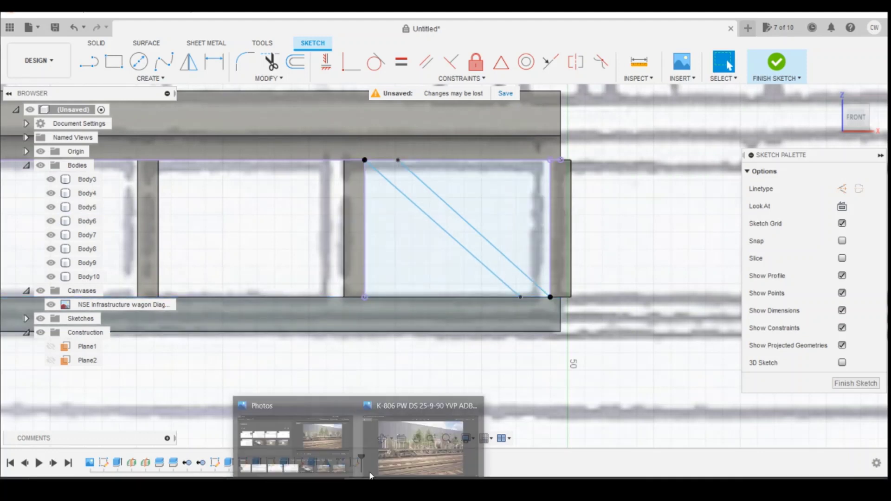
click(439, 445)
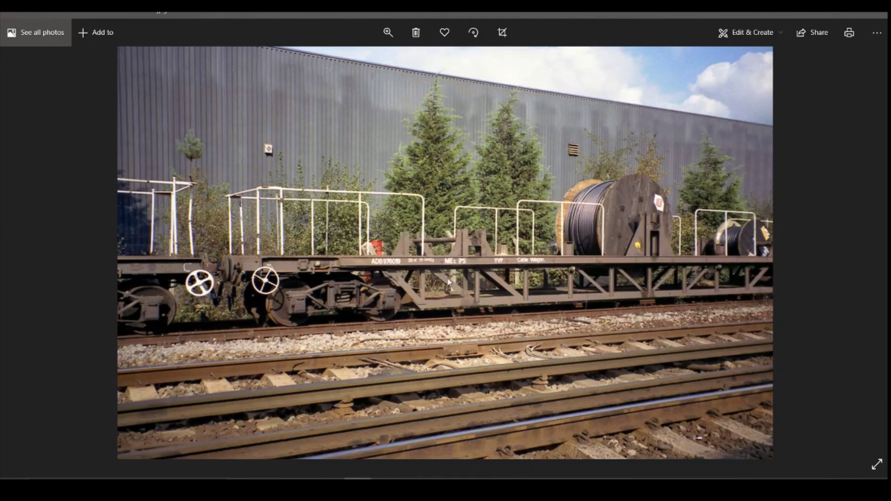
mouse_move(330, 479)
click(330, 441)
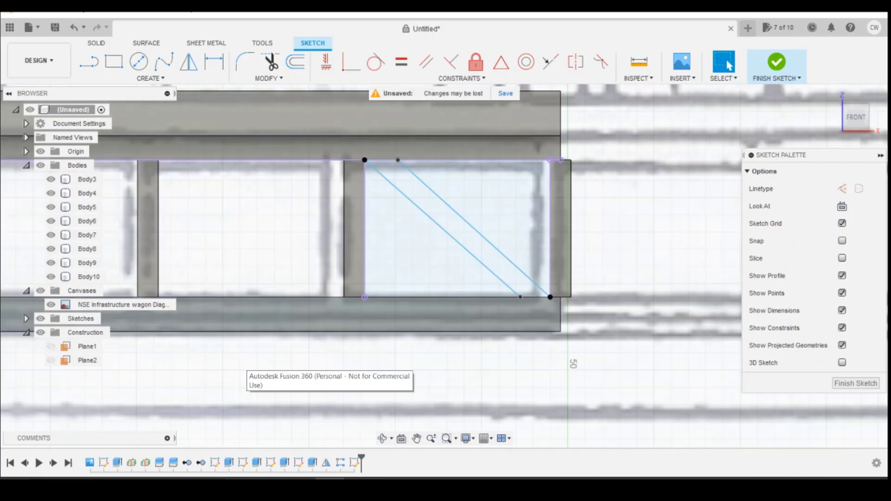
click(411, 187)
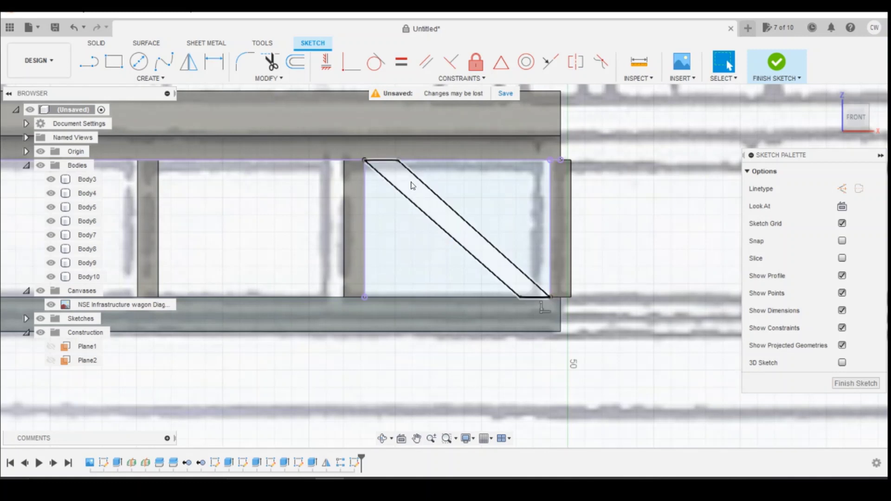
key(ctrl+z)
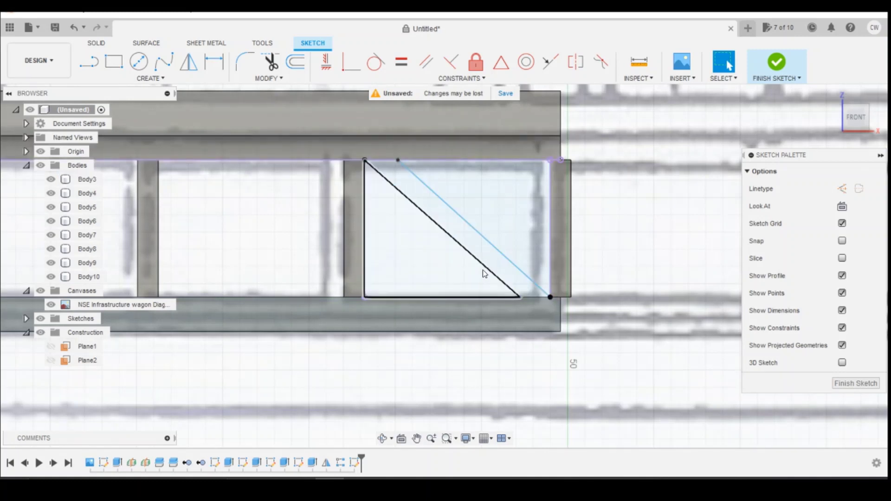
Step: Dimension the distance between the two diagonals' upper endpoints as 0.8 mm
key(d)
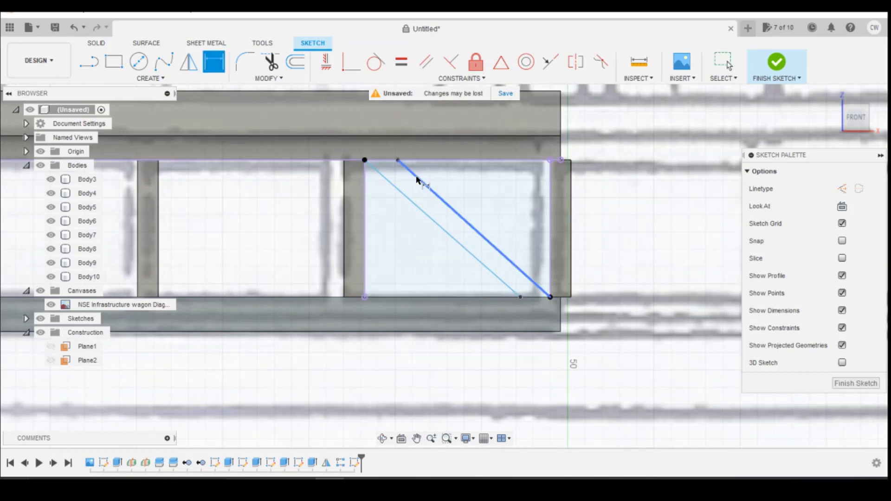
click(398, 160)
click(364, 158)
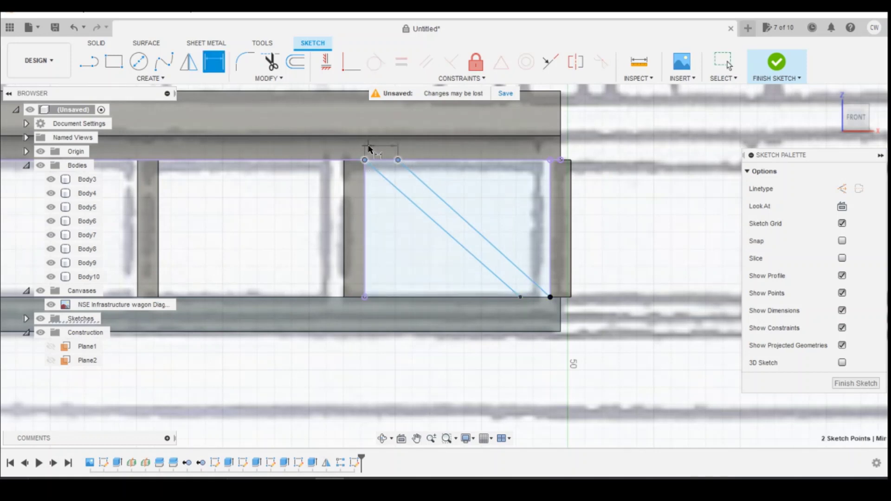
click(370, 147)
text(0.6)
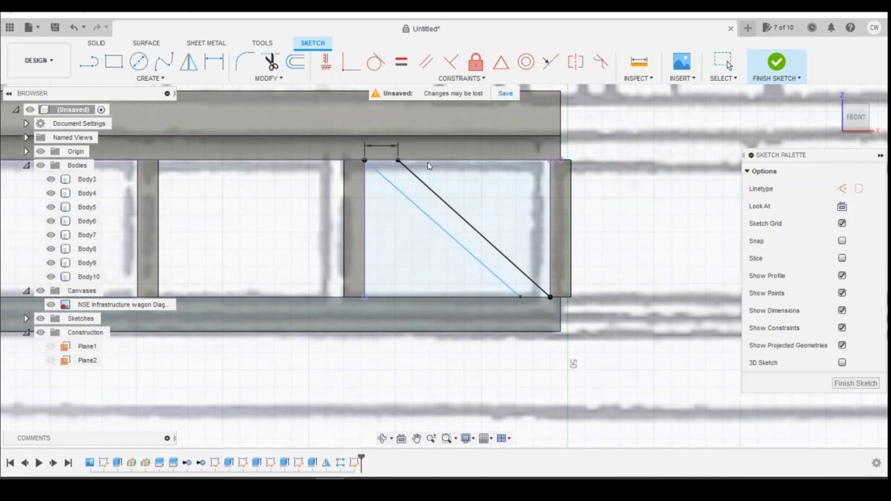
key(Return)
Step: Dimension the distance between the two diagonals' lower endpoints as 0.8 mm
click(550, 298)
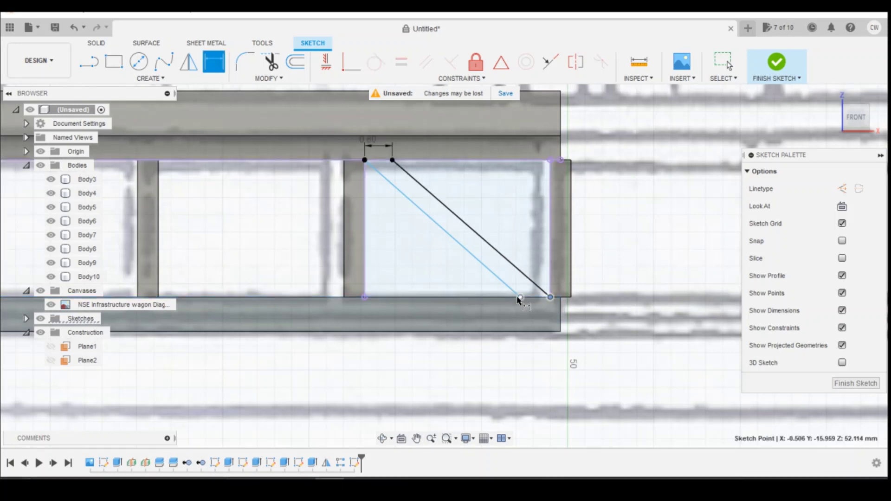
click(521, 297)
click(529, 308)
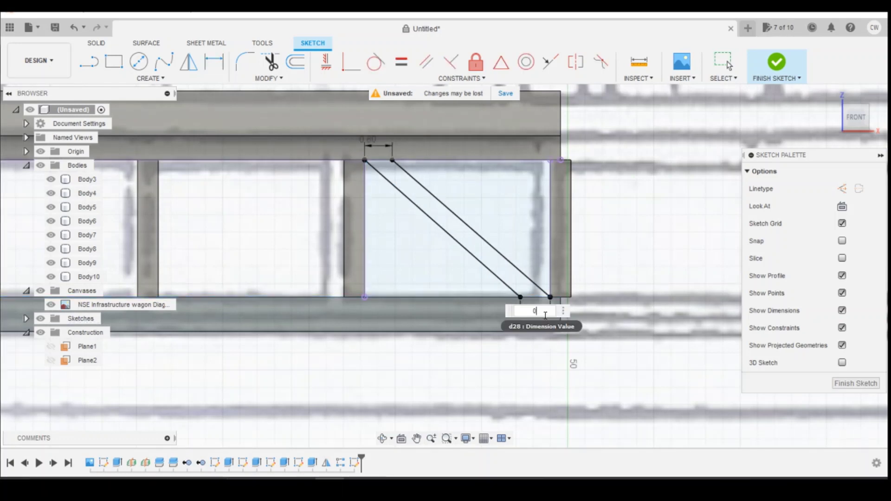
text(0.6)
key(Return)
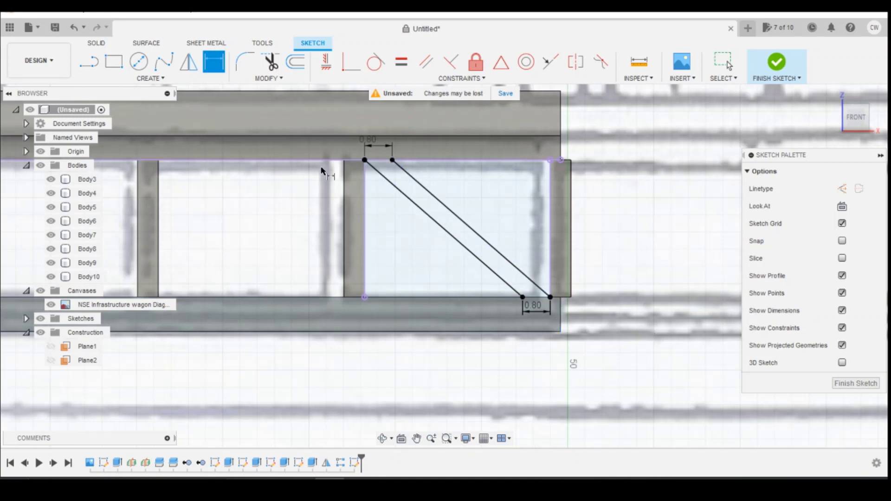
key(Escape)
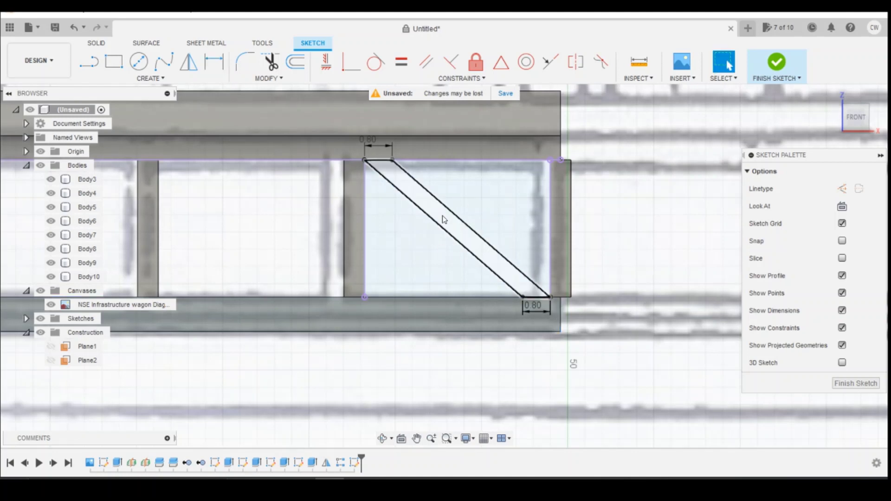
Step: Extrude the diagonal brace profile by -0.7 mm, joining it to the underframe
click(445, 219)
right_click(445, 220)
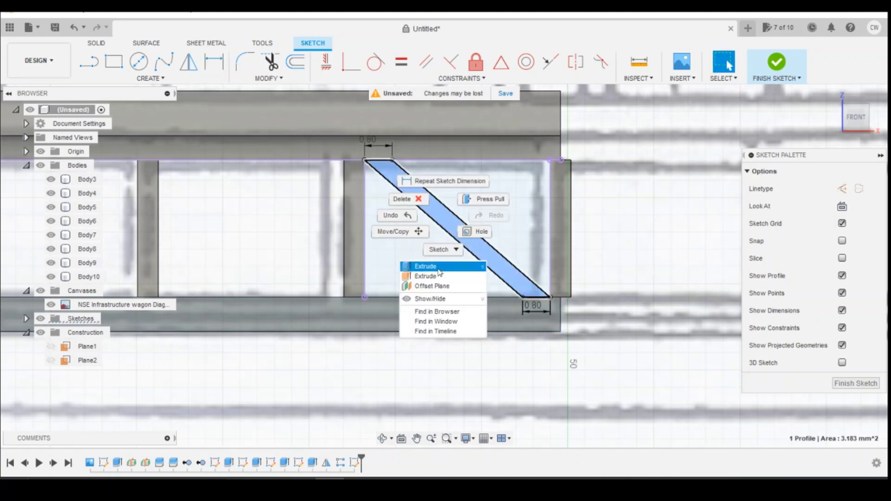
click(458, 271)
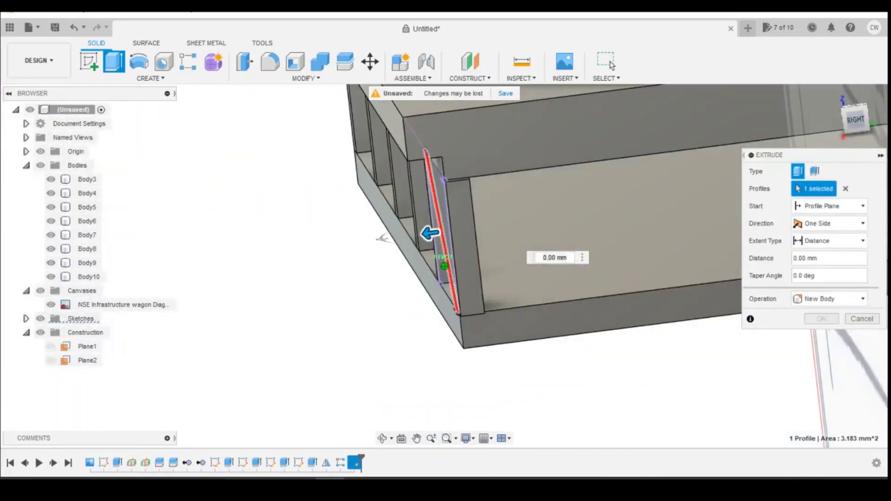
shift+middle_drag(487, 261, 436, 262)
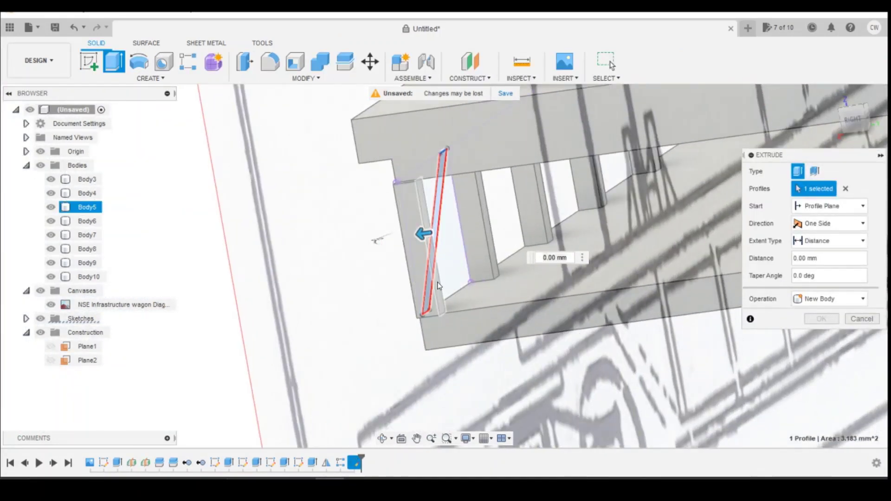
drag(424, 233, 469, 227)
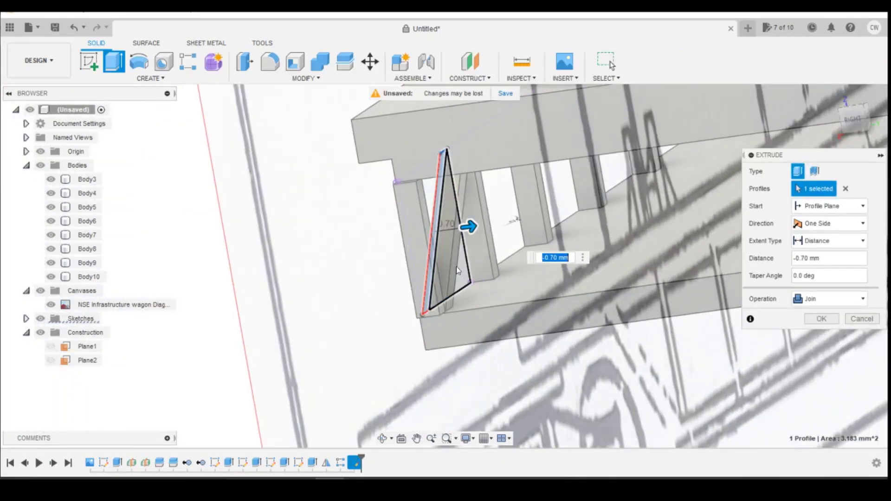
click(820, 322)
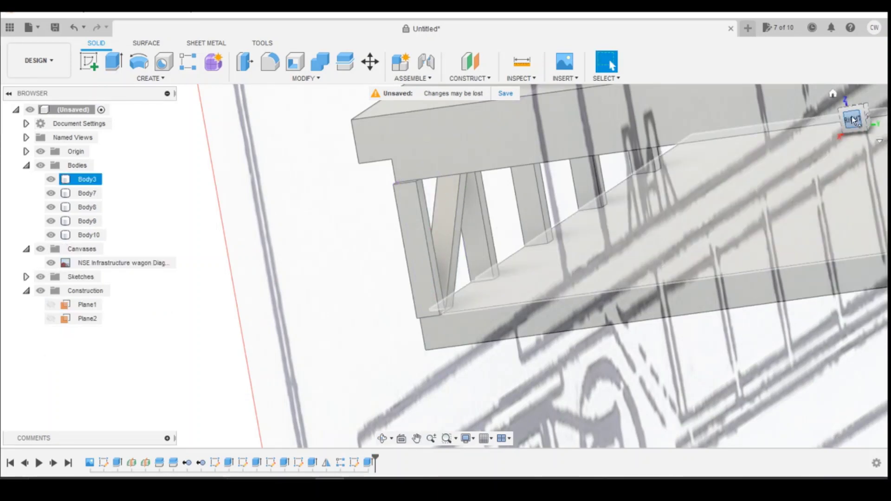
drag(853, 120, 873, 121)
shift+middle_drag(469, 260, 493, 231)
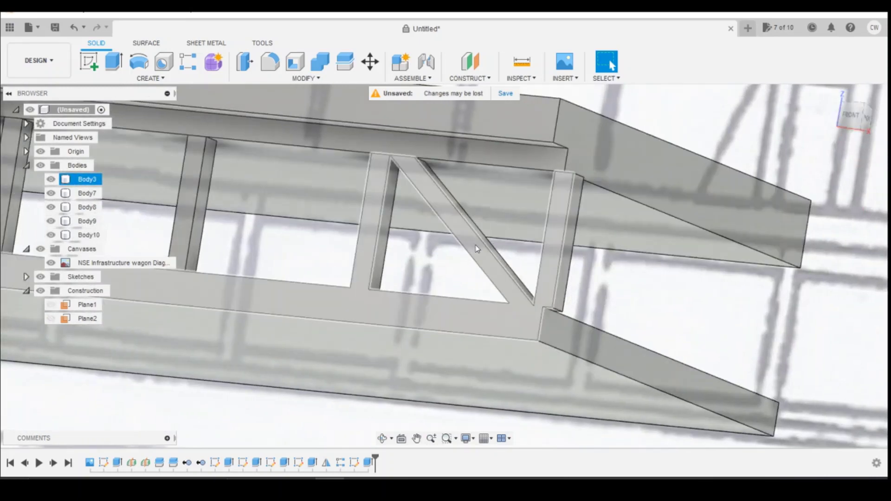
click(188, 62)
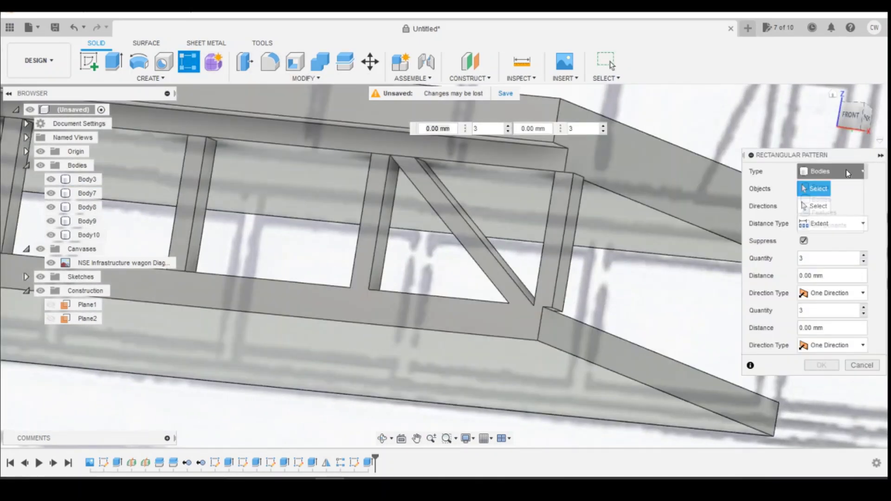
click(846, 171)
click(822, 210)
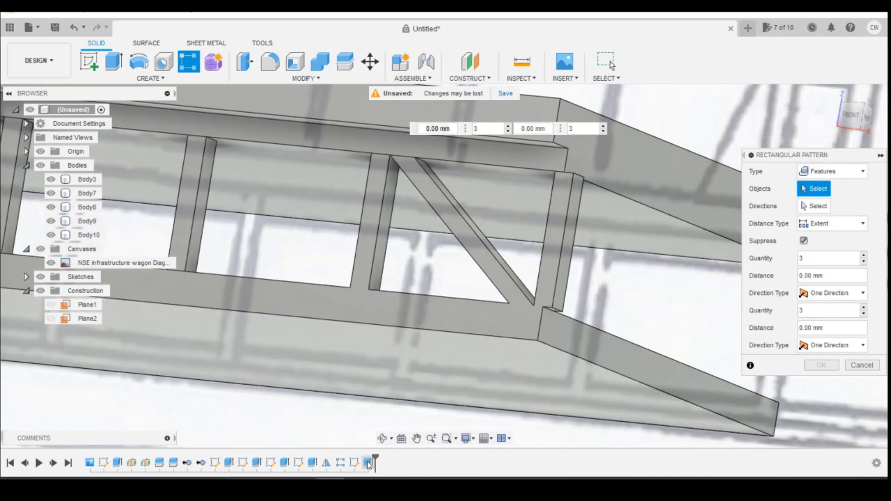
click(369, 463)
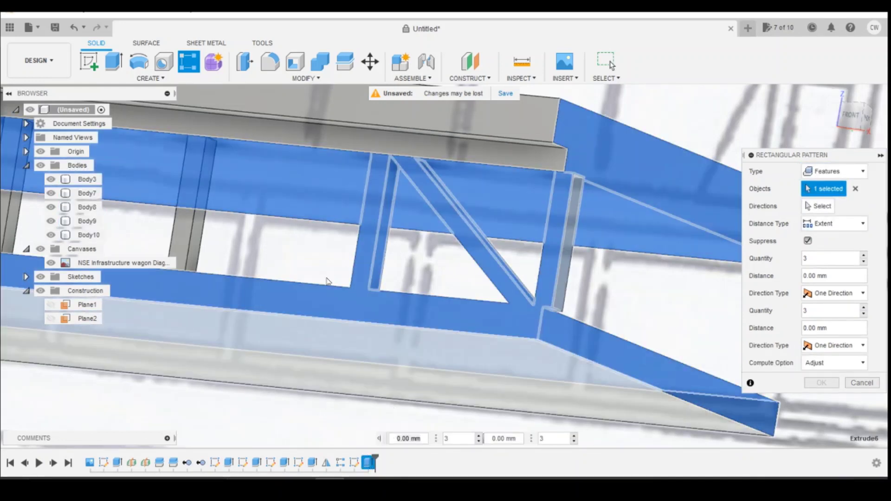
scroll(443, 248, down, 6)
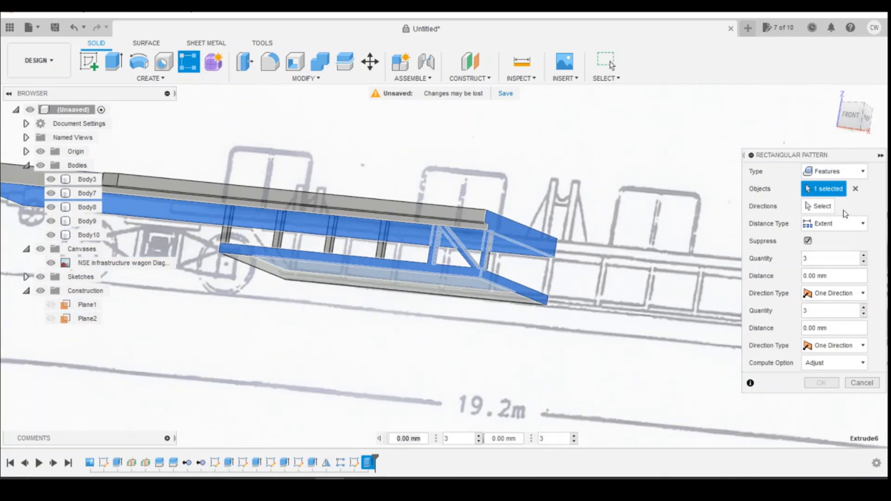
click(834, 209)
click(452, 269)
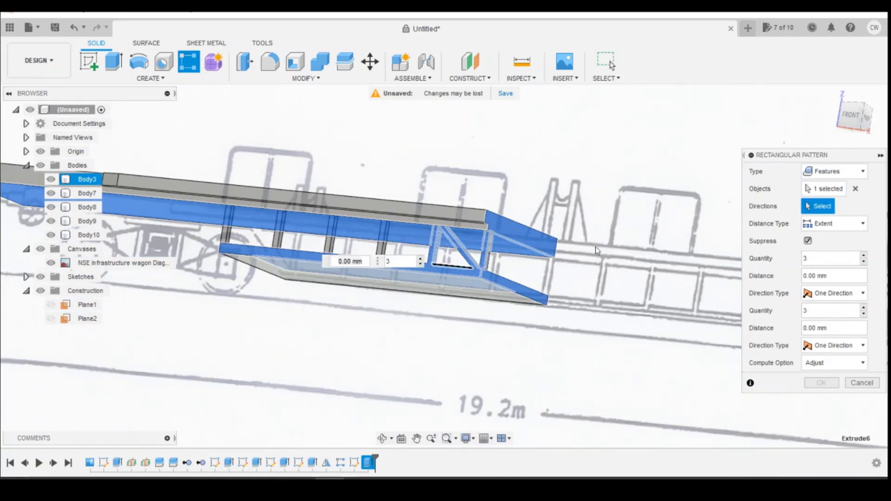
click(854, 115)
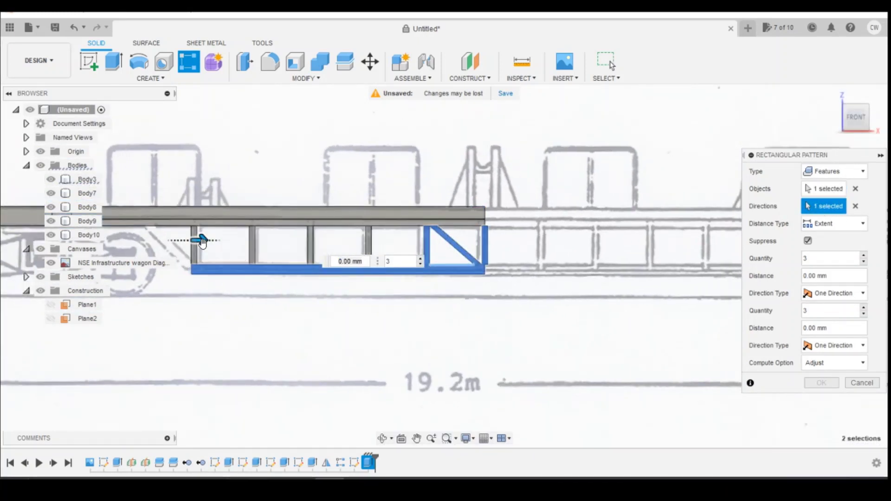
drag(202, 242, 163, 242)
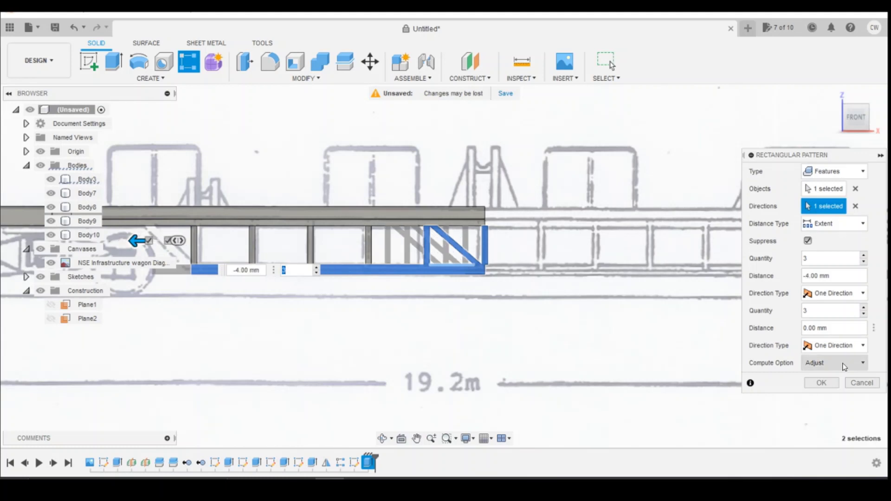
click(862, 383)
Step: Edit the diagonal brace's extrusion so that its operation is New Body
right_click(368, 463)
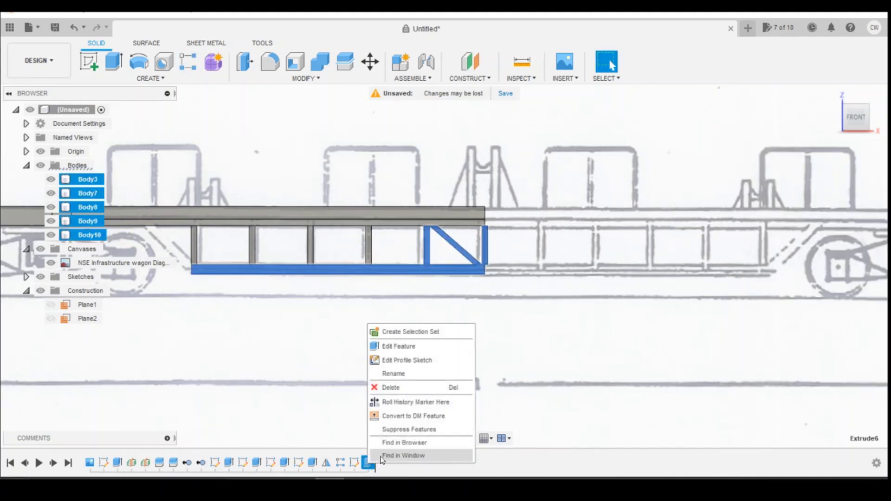
click(400, 347)
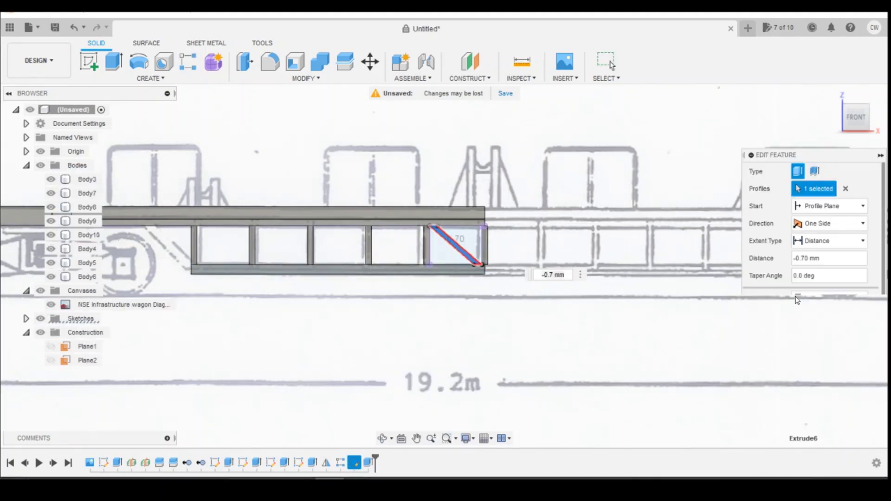
click(822, 299)
click(820, 352)
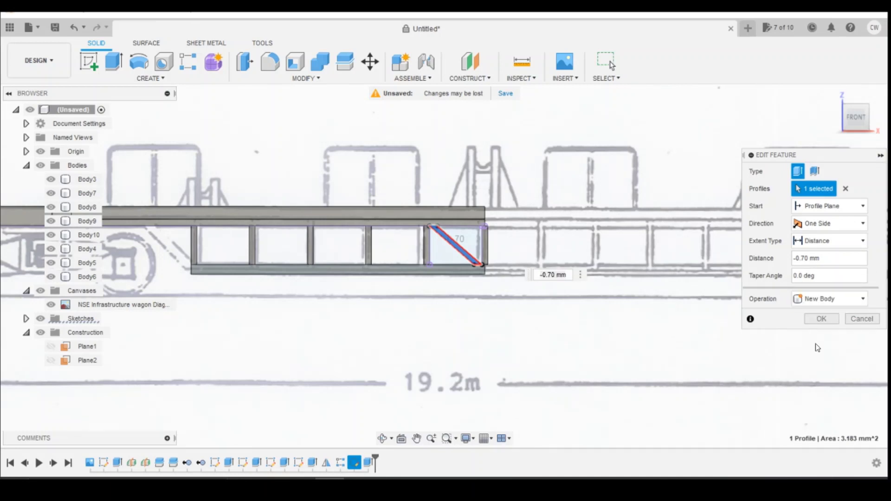
click(822, 319)
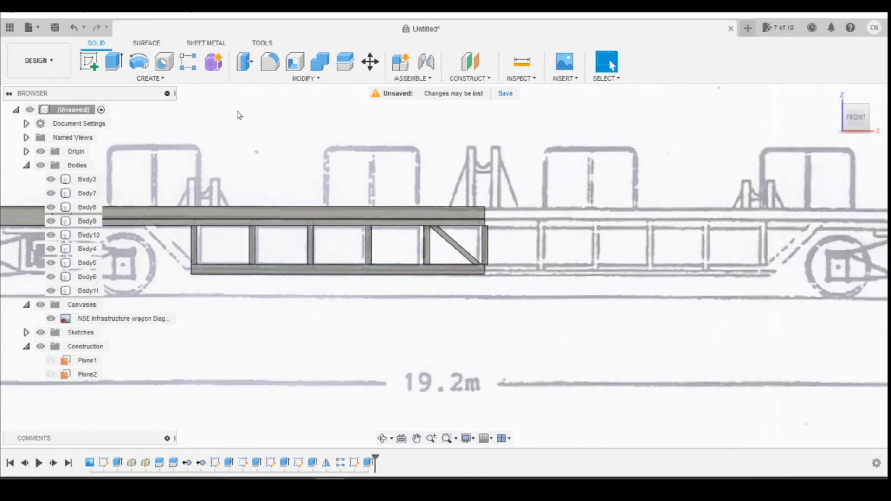
Step: Set up a rectangular pattern of the diagonal brace body along the lower beam, with quantity 2 and distance -5 mm
click(188, 61)
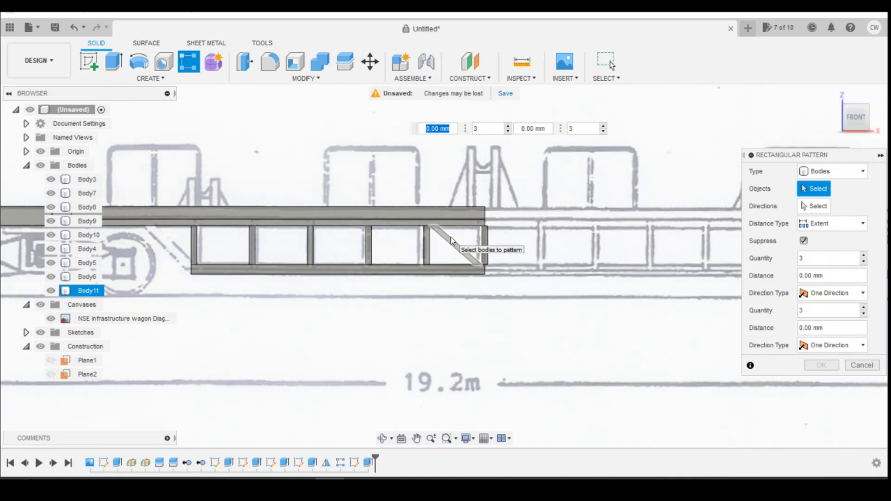
click(451, 238)
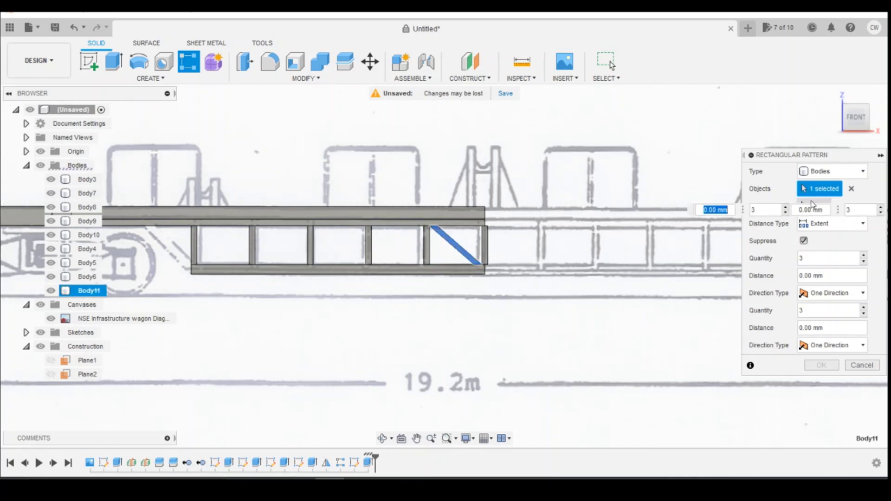
click(447, 267)
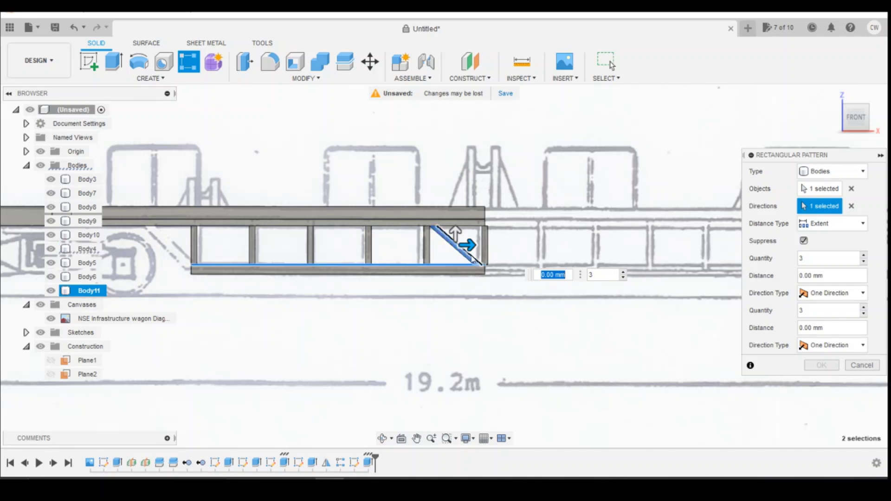
text(-5)
key(Tab)
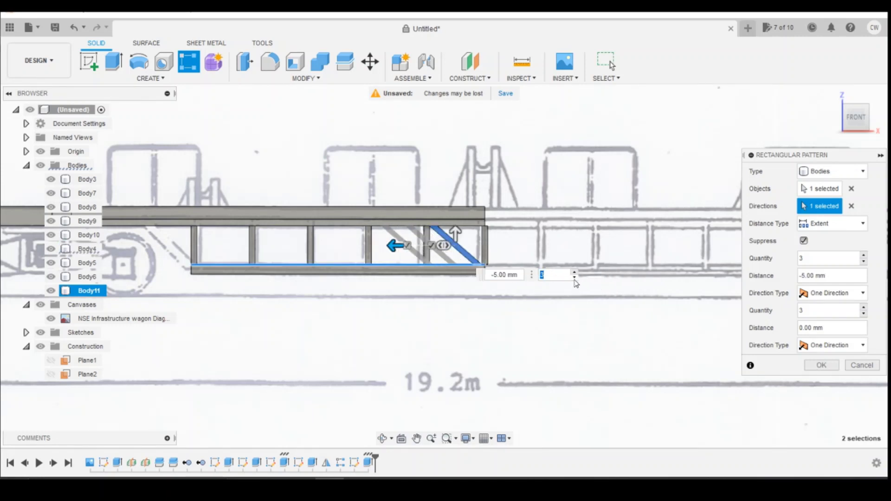
scroll(410, 285, up, 3)
text(2)
key(Tab)
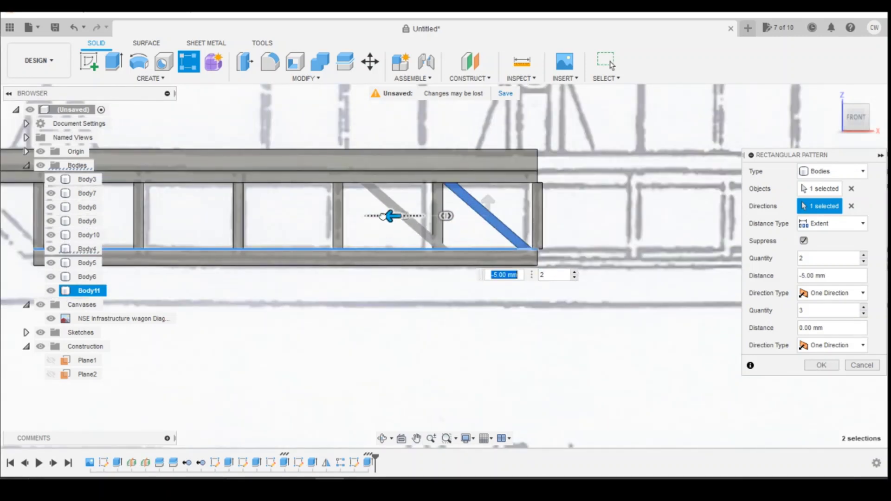
Step: Set the single brace's pattern distance to -6 mm and complete the pattern
text(-6)
key(Tab)
scroll(416, 260, up, 4)
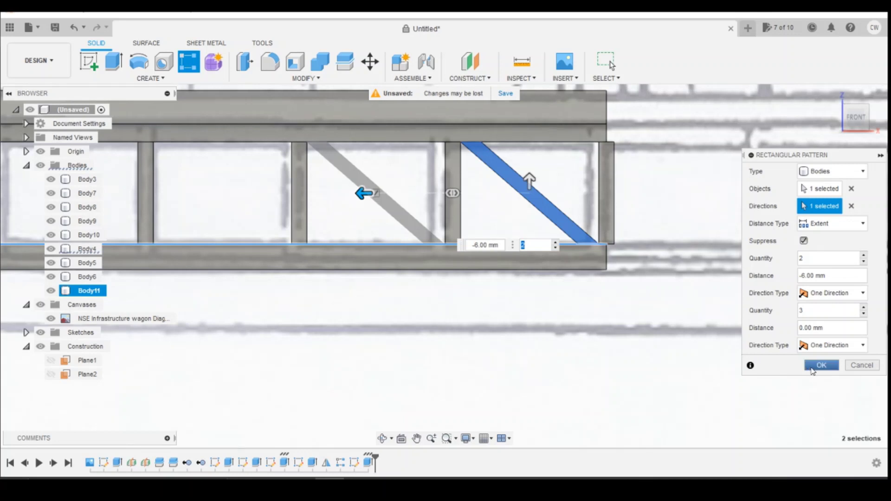
click(821, 366)
Step: Set up a rectangular pattern of both diagonal brace bodies along the lower beam, with quantity 2 and distance -18 mm
scroll(769, 358, down, 3)
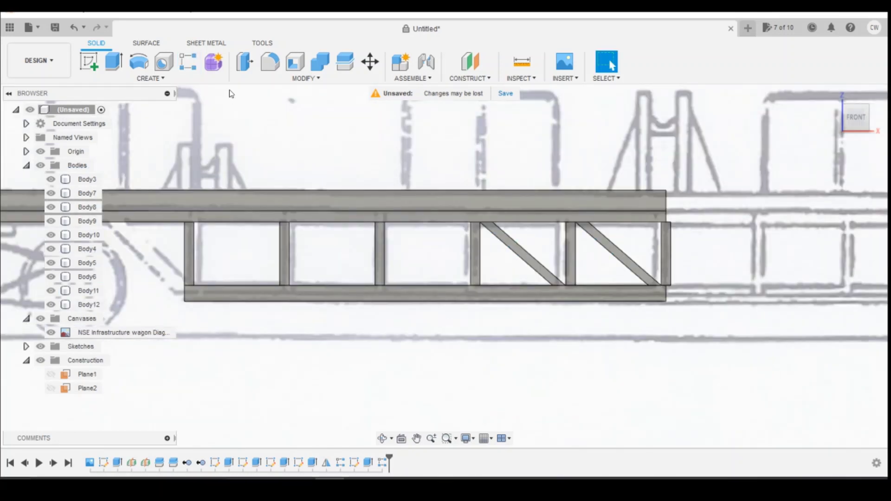
click(188, 62)
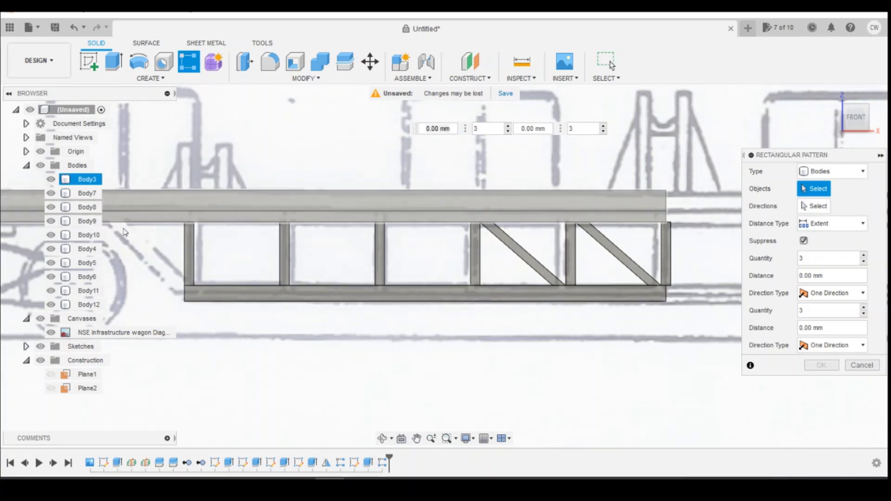
click(620, 248)
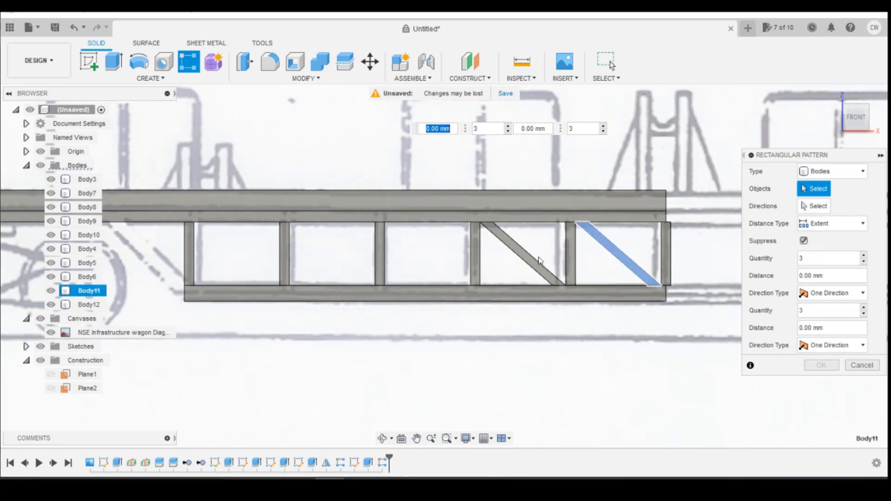
click(528, 260)
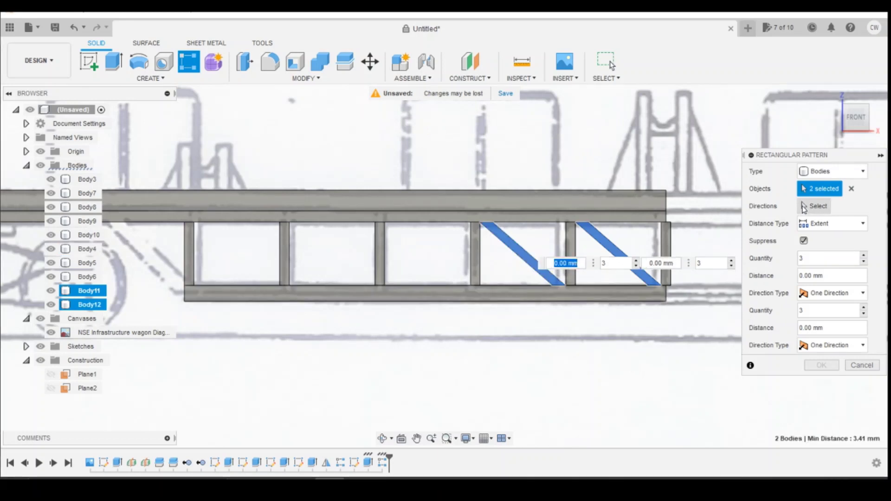
click(399, 286)
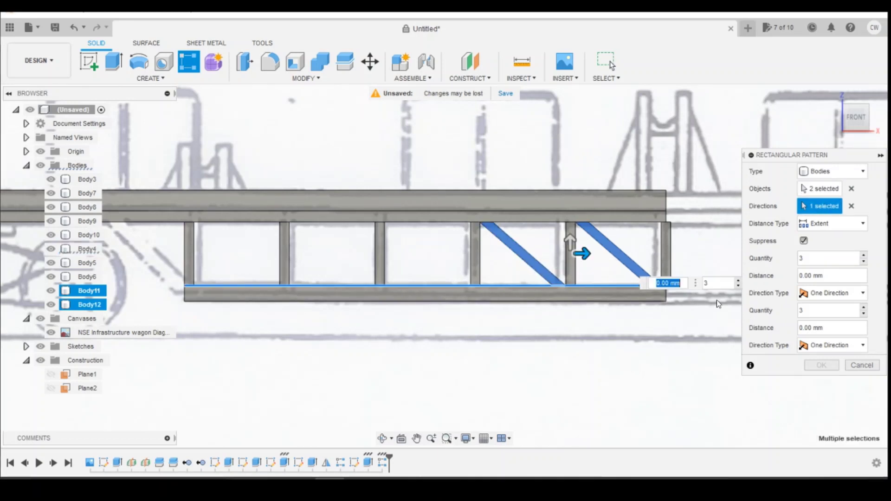
click(738, 286)
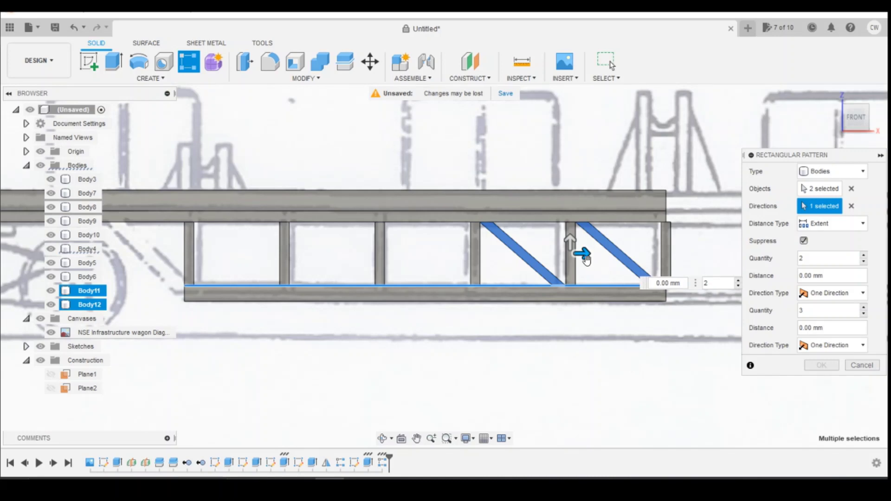
drag(587, 260, 277, 254)
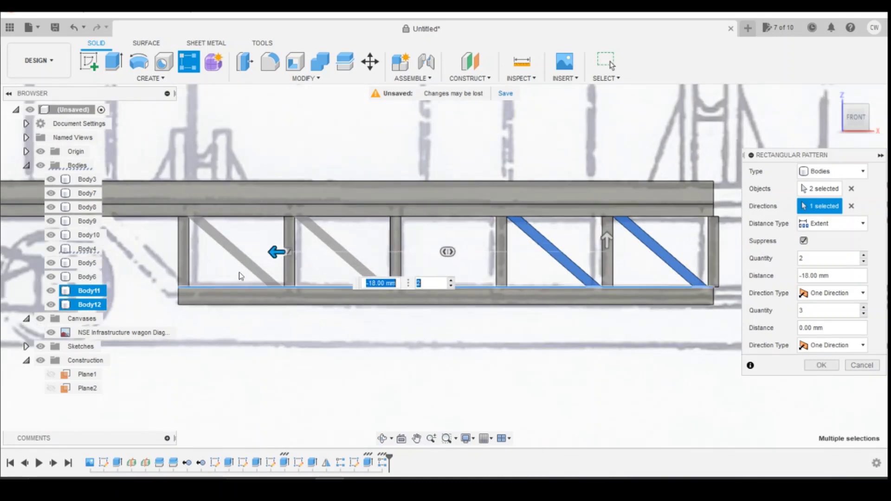
Step: Adjust the two-brace pattern distance to -17.90 mm so the copies fit between their uprights, and complete the pattern
scroll(260, 285, up, 3)
scroll(389, 301, up, 5)
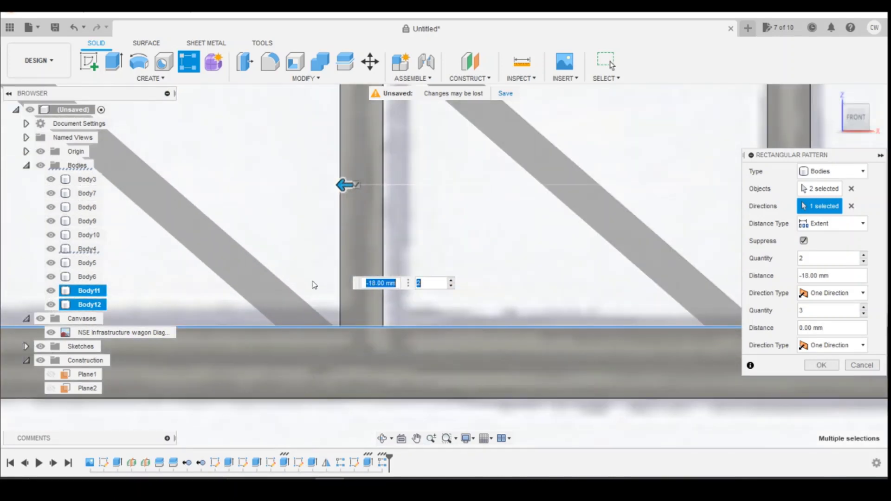
drag(349, 173, 354, 173)
scroll(458, 373, down, 3)
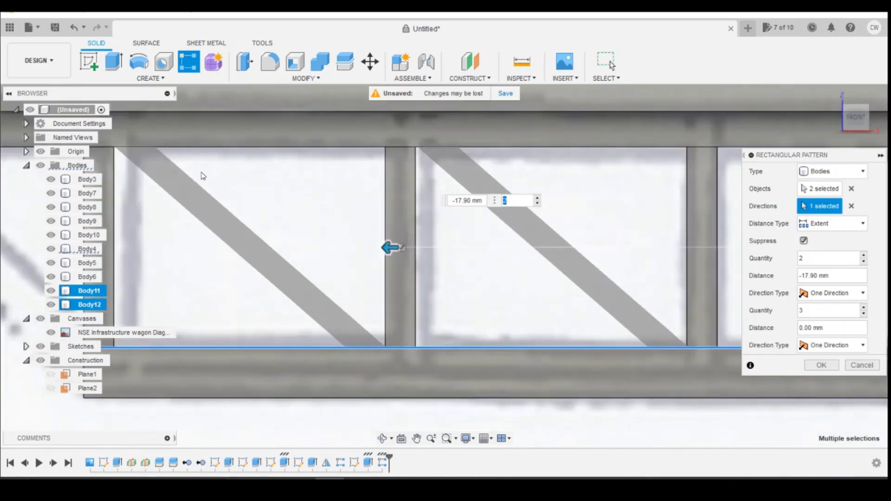
scroll(489, 310, down, 4)
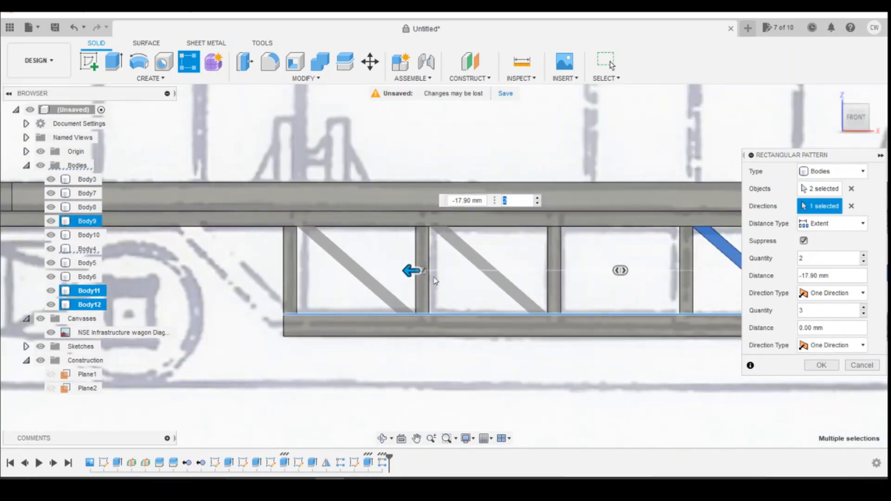
click(820, 366)
Step: Combine all bodies with the Join operation, using Body3 as the target and Body7 through Body14 as tool bodies
scroll(269, 294, down, 1)
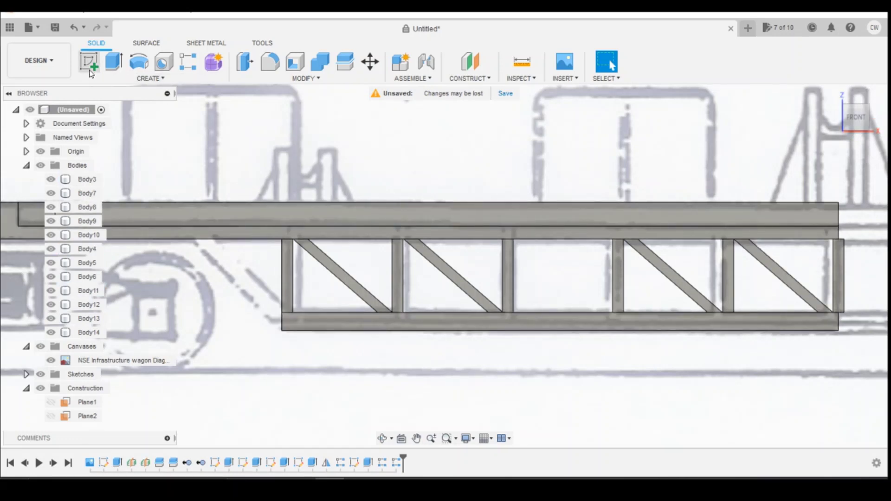
click(325, 65)
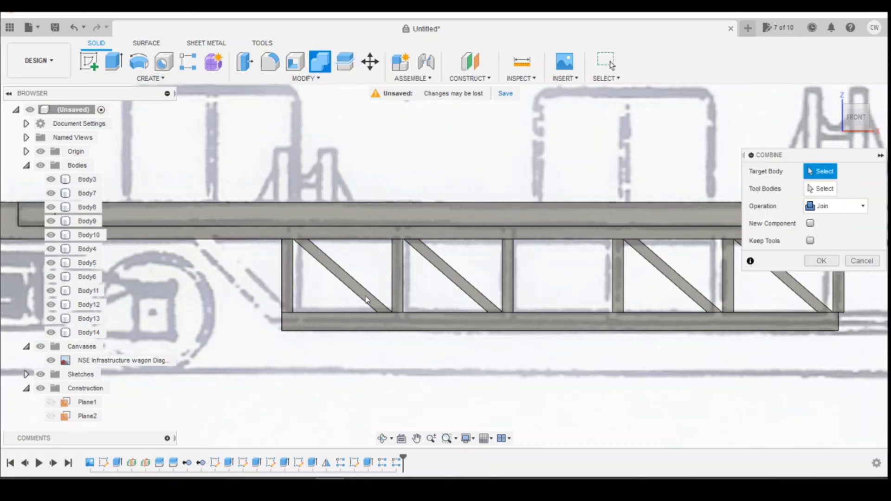
click(95, 181)
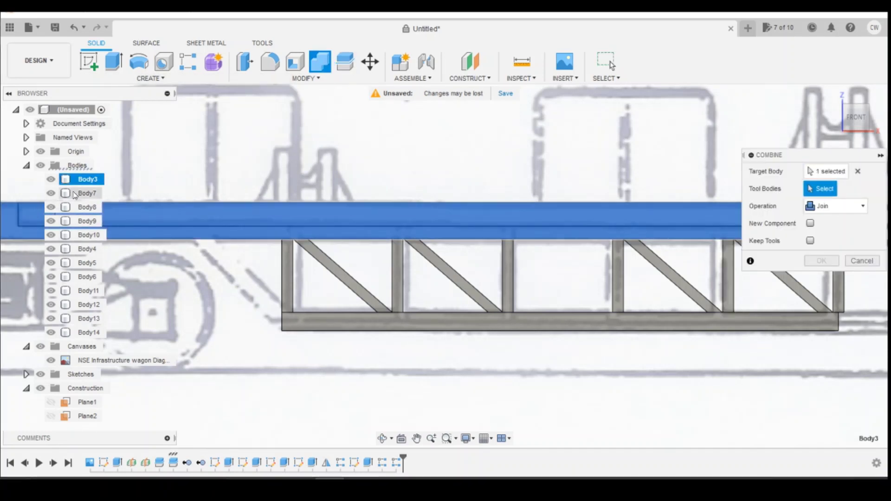
click(87, 193)
shift+click(88, 333)
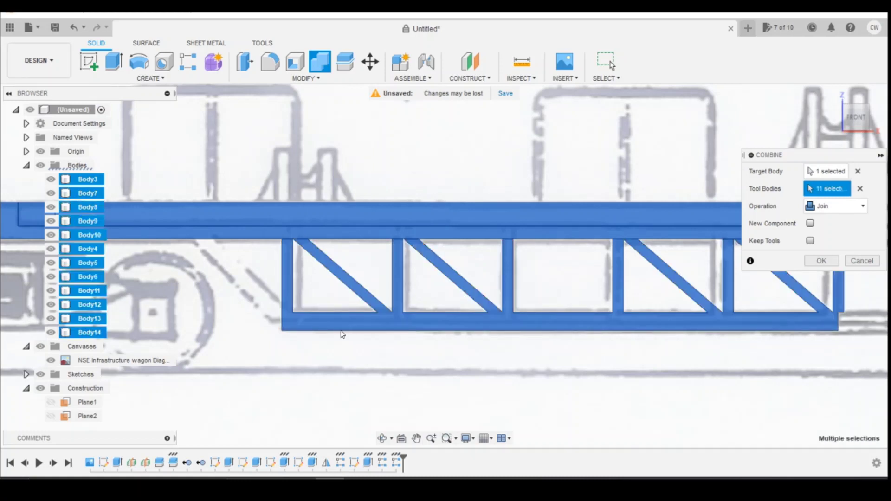
click(822, 261)
Step: Extrude the outer face of the protruding end upright by -0.30 mm as a cut, bringing it flush with the beam ends
scroll(695, 320, down, 2)
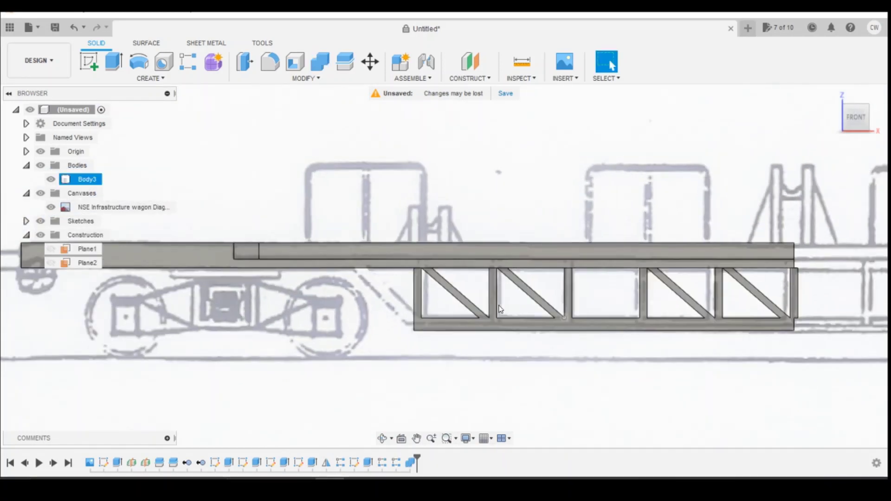
scroll(838, 262, up, 2)
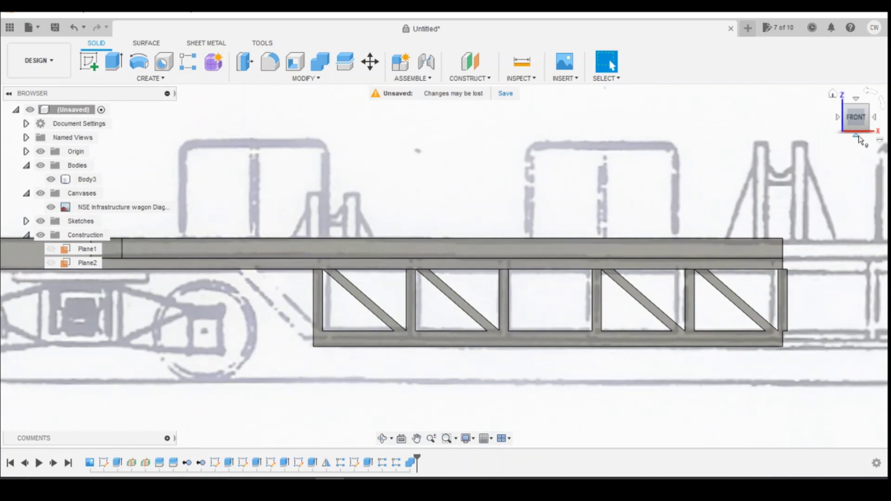
drag(859, 122, 846, 125)
scroll(791, 272, up, 3)
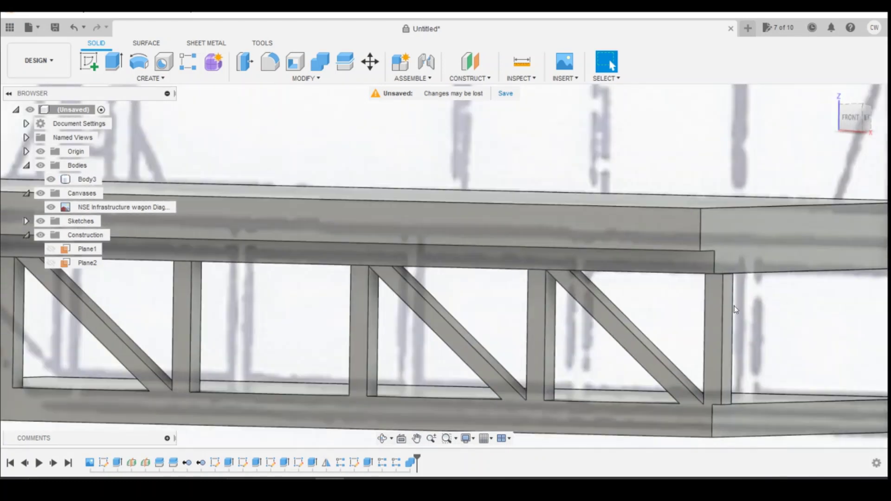
click(726, 312)
right_click(727, 309)
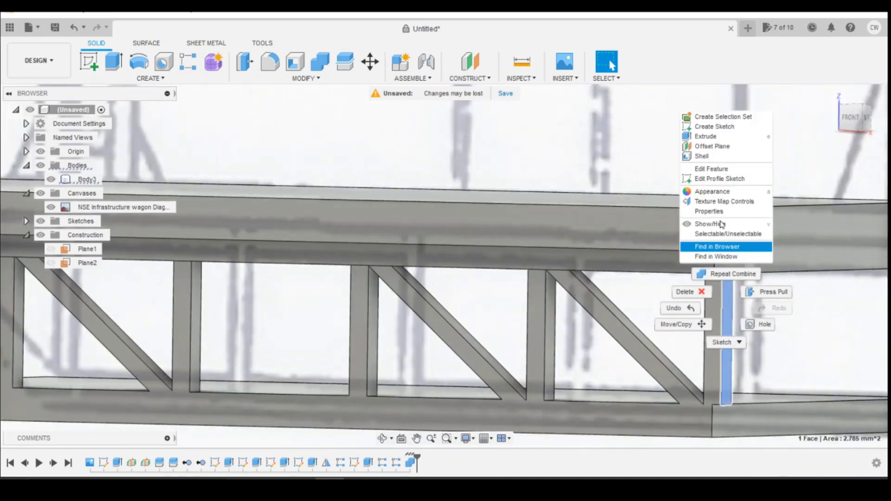
click(706, 136)
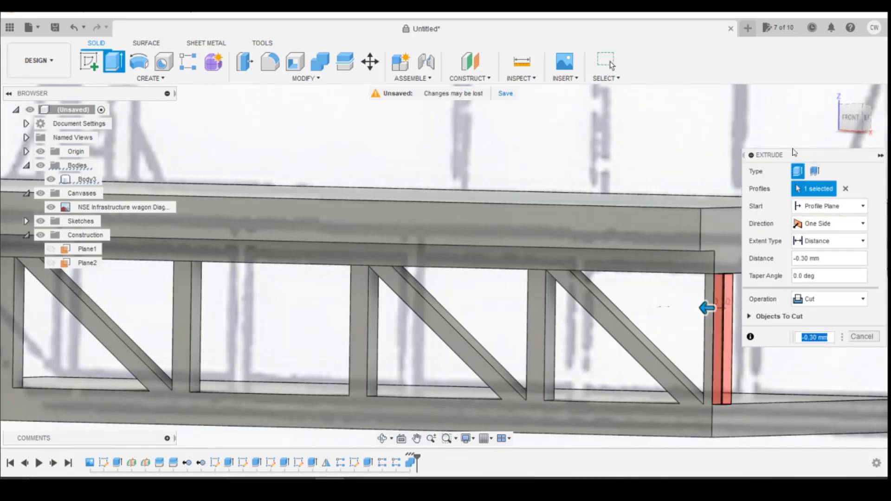
scroll(831, 366, up, 3)
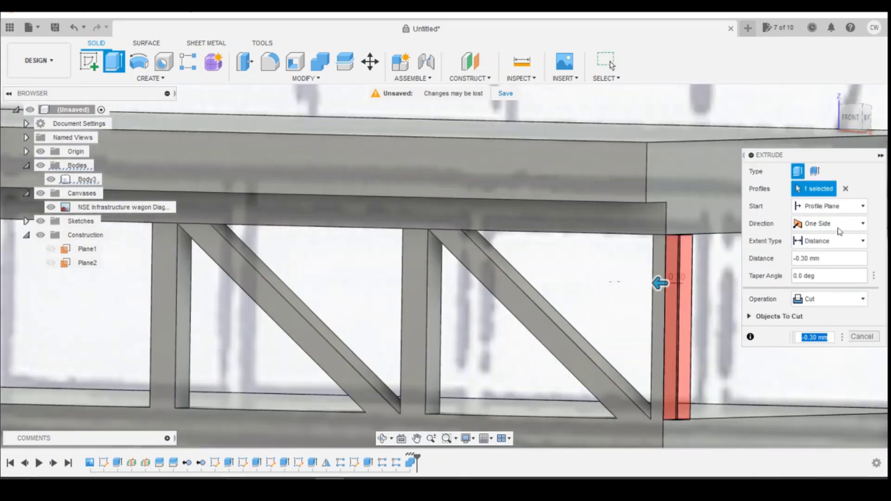
click(822, 336)
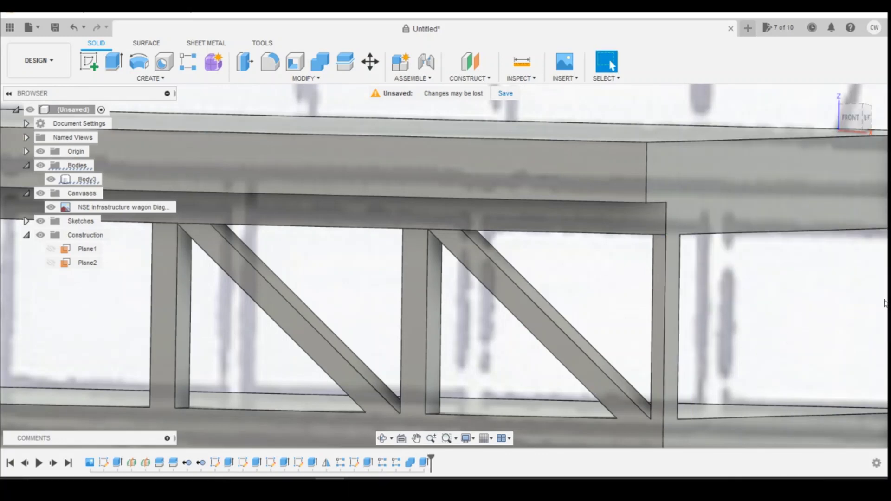
Step: Start a new sketch on the front face of the underframe truss, viewed from the front
click(850, 125)
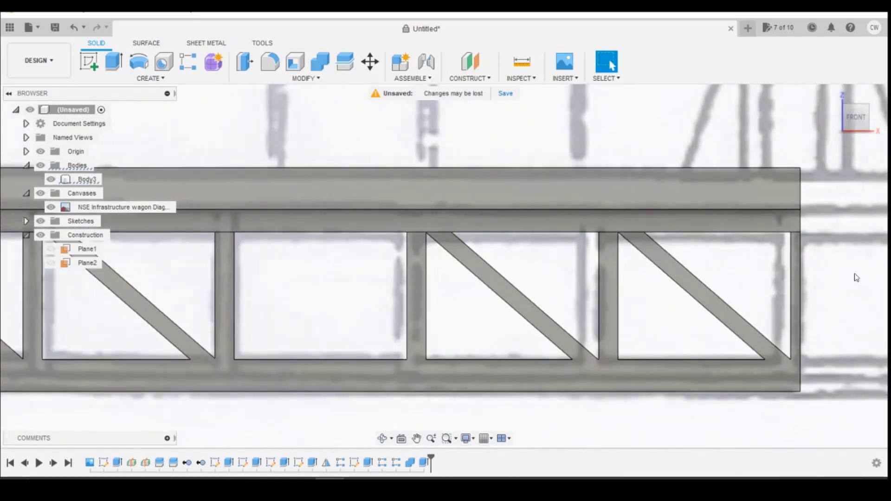
scroll(808, 260, down, 2)
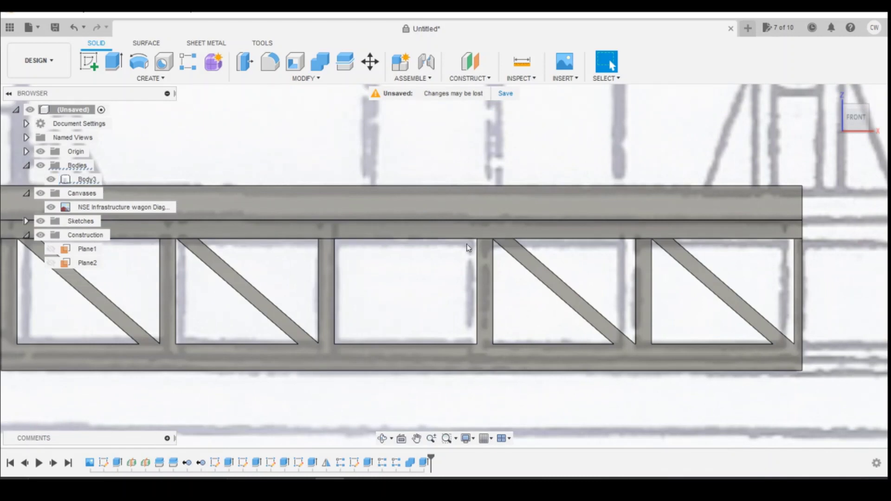
scroll(649, 325, down, 3)
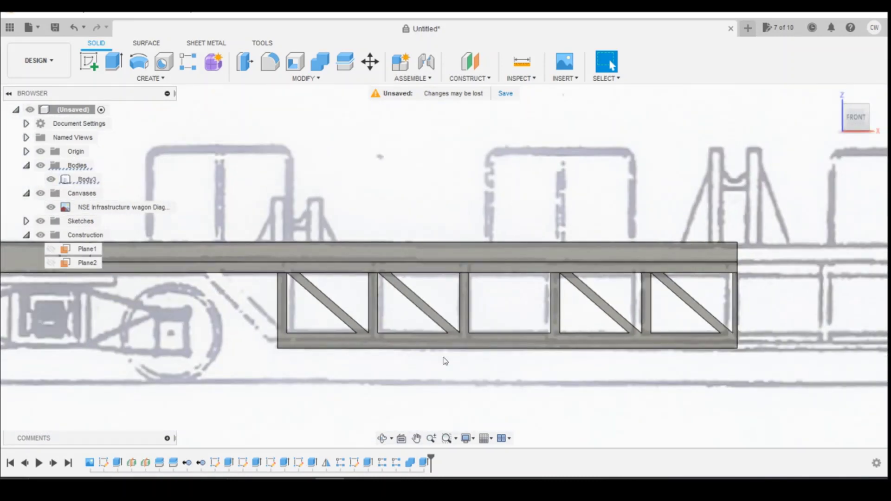
scroll(304, 364, up, 4)
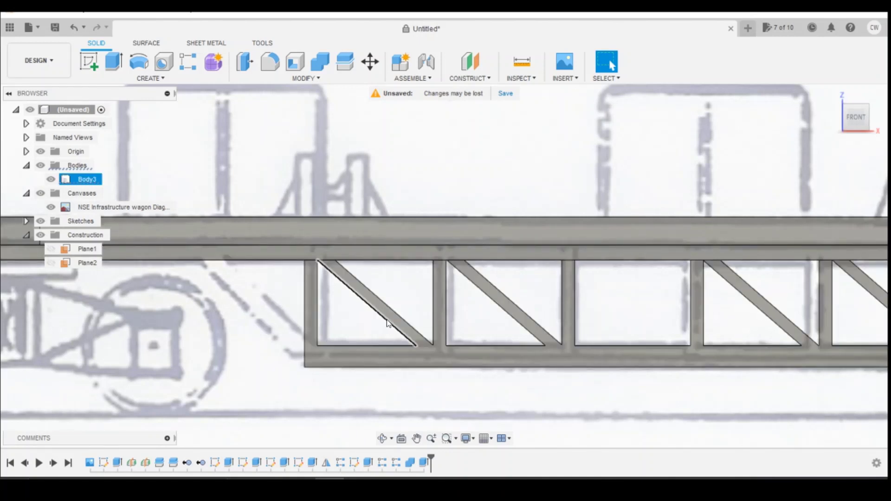
click(89, 62)
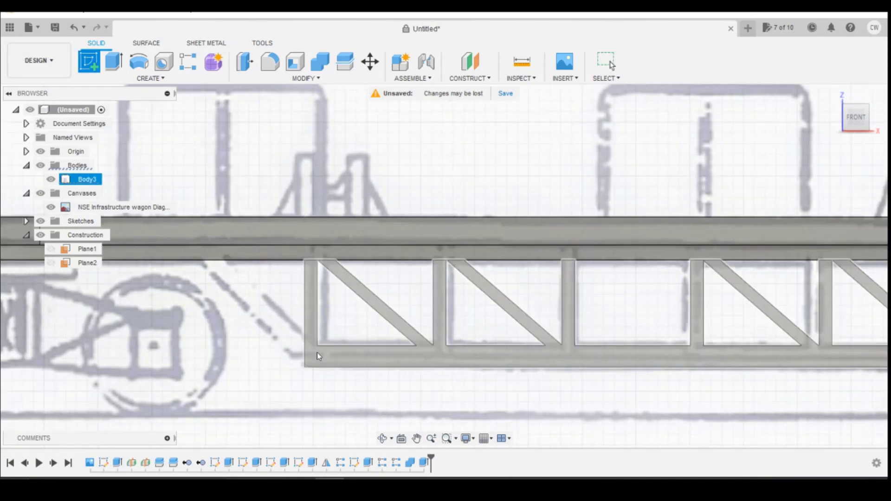
click(319, 337)
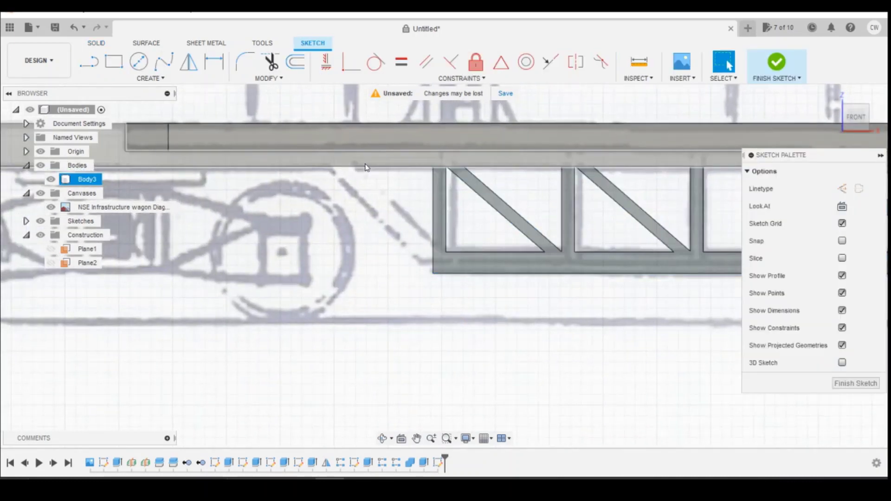
click(88, 65)
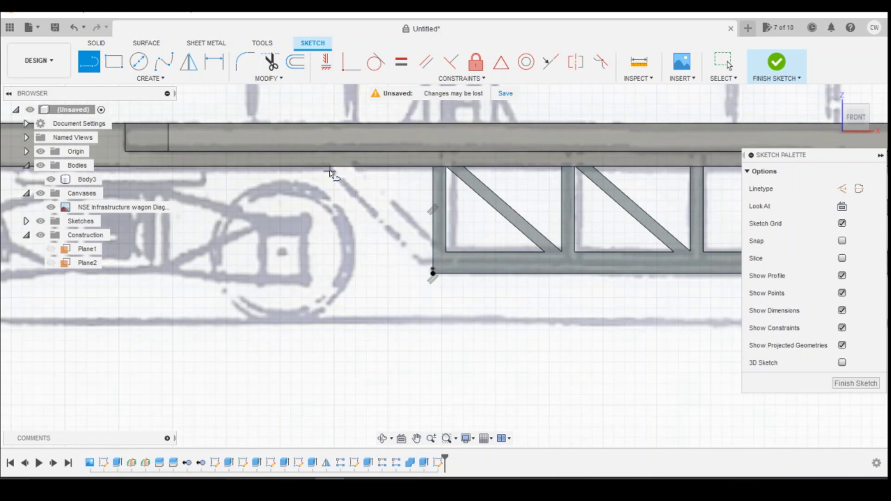
scroll(400, 242, up, 2)
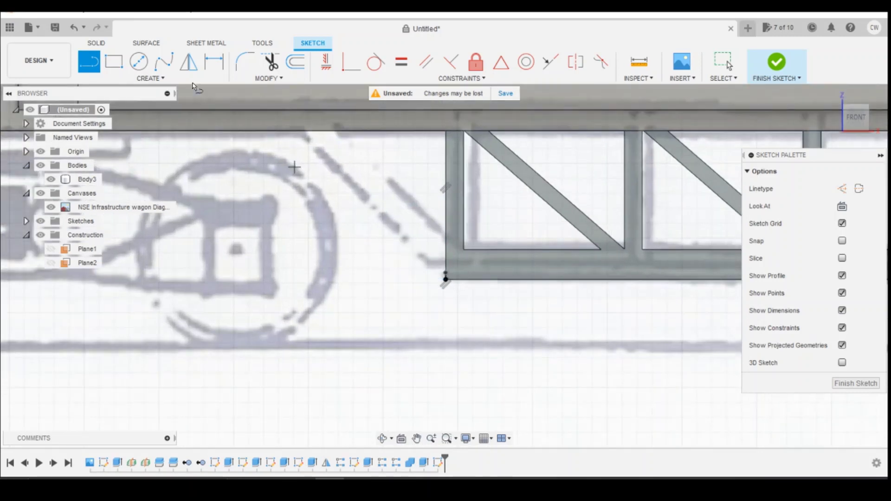
click(74, 31)
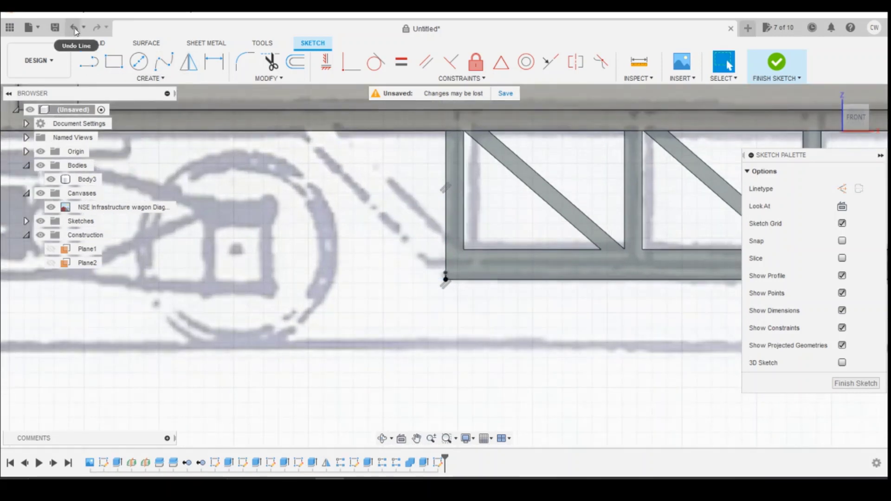
click(76, 31)
click(89, 63)
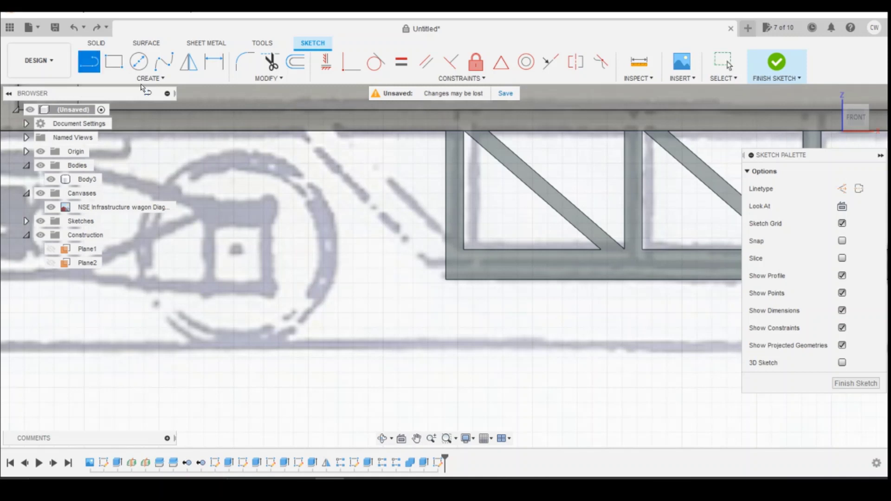
click(447, 279)
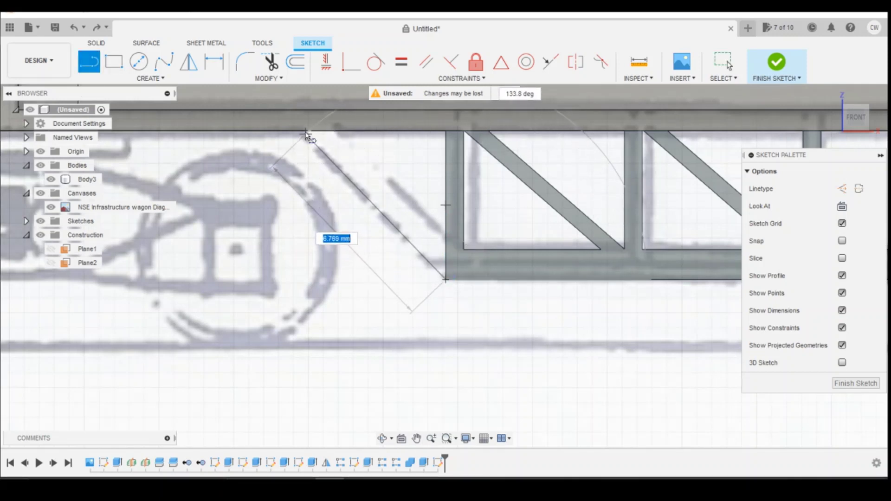
key(Escape)
Step: Project the main beam's bottom edge and draw a sloping line about 6.89 mm long from the lower beam's end corner up to it
key(p)
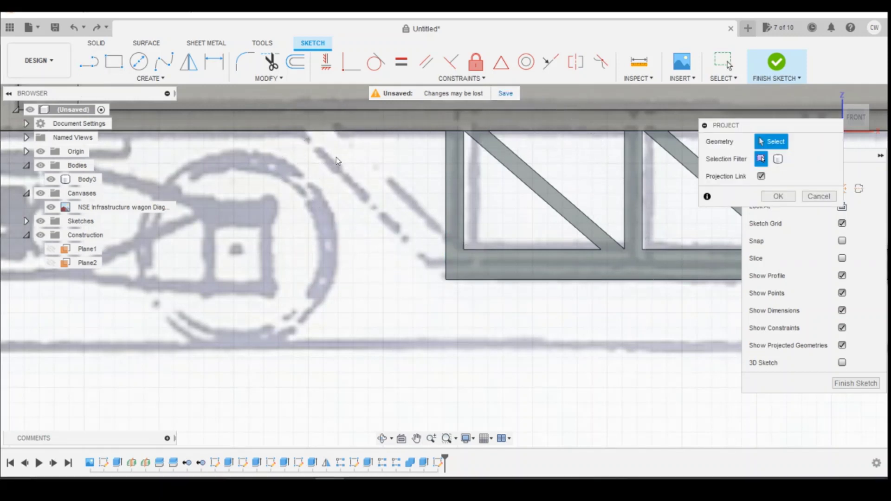
click(324, 134)
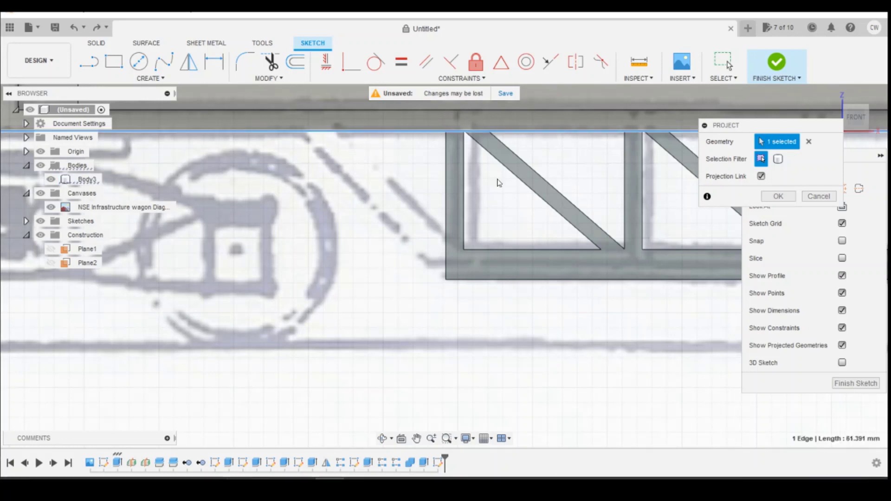
click(777, 200)
key(l)
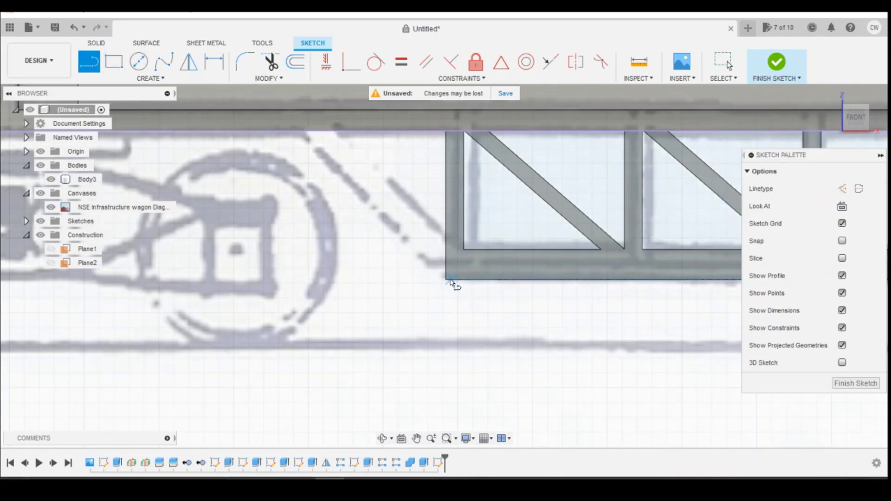
click(445, 279)
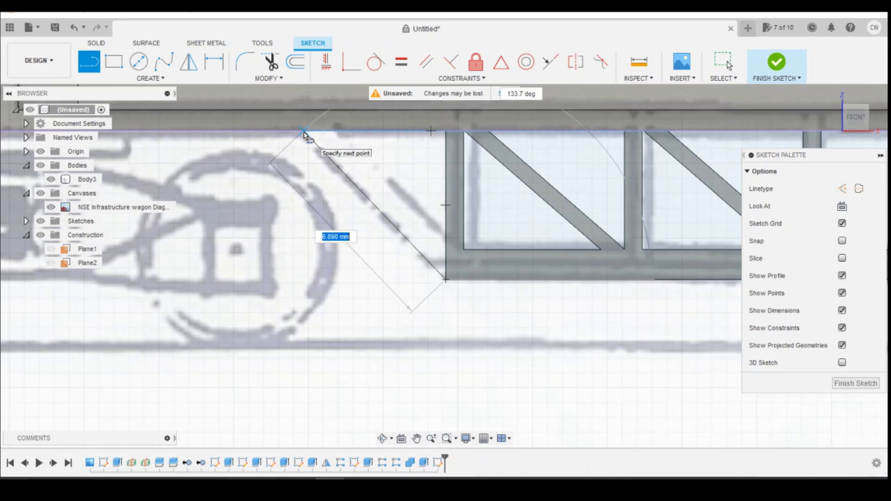
click(304, 132)
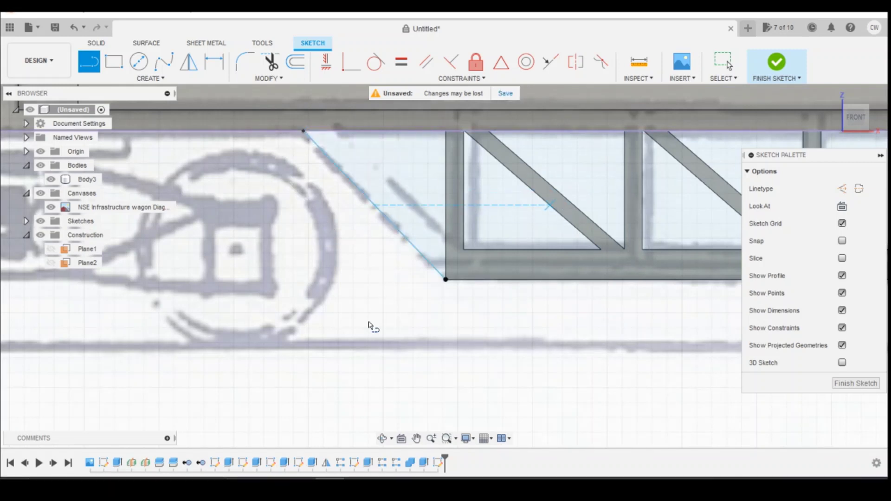
Step: Check the sloping underframe end in the wagon reference photo, and return to the sketch
mouse_move(362, 486)
click(372, 414)
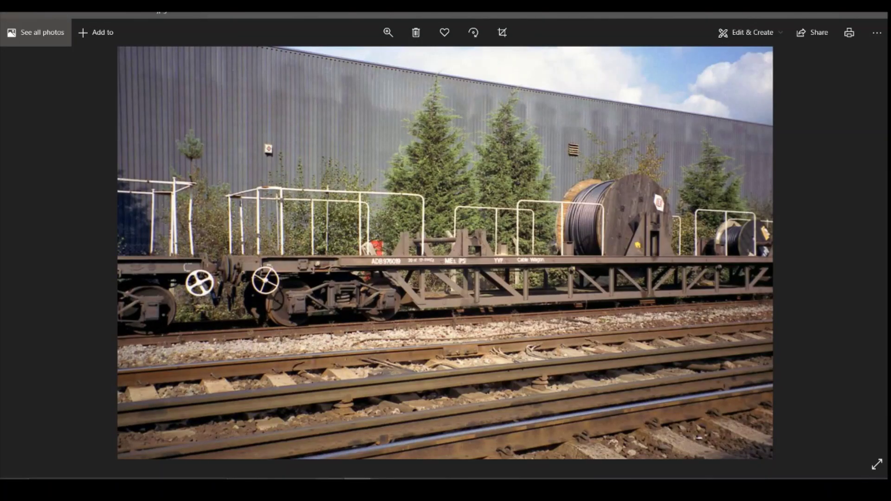
click(334, 485)
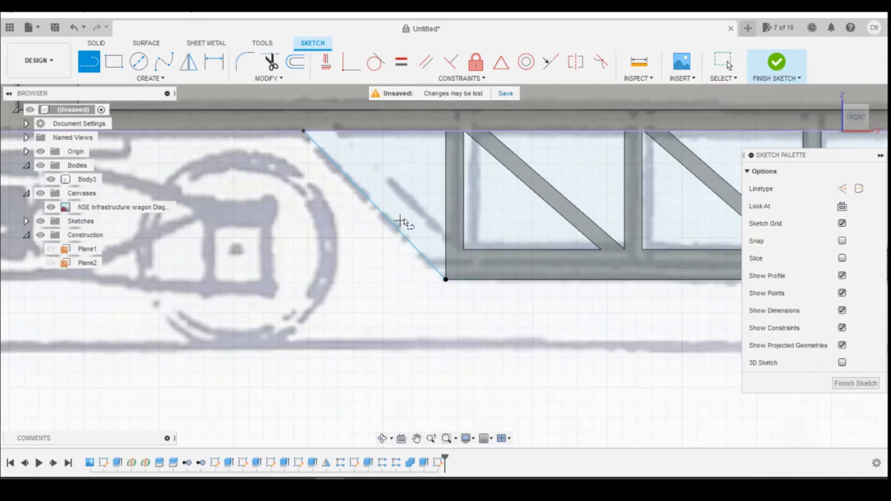
Step: Project the lower beam's top edge and draw a second sloping line about 5.25 mm long from the end upright to the main beam's bottom edge
click(90, 61)
key(Escape)
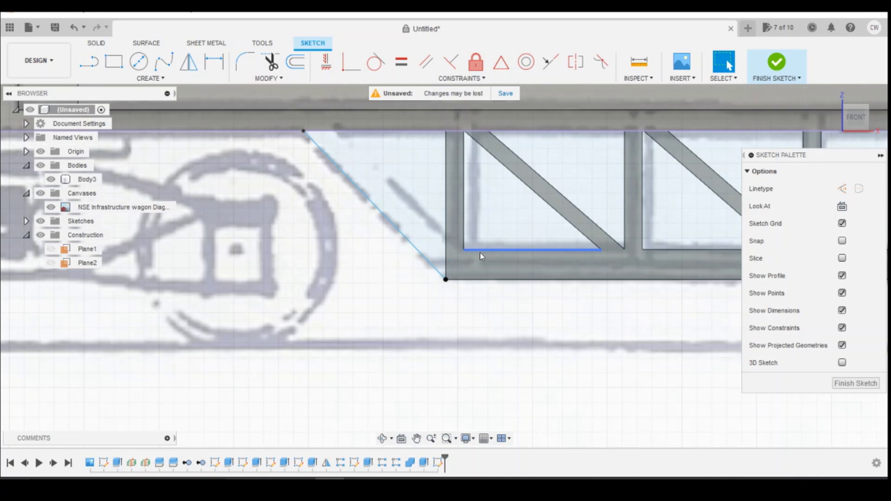
key(p)
click(489, 251)
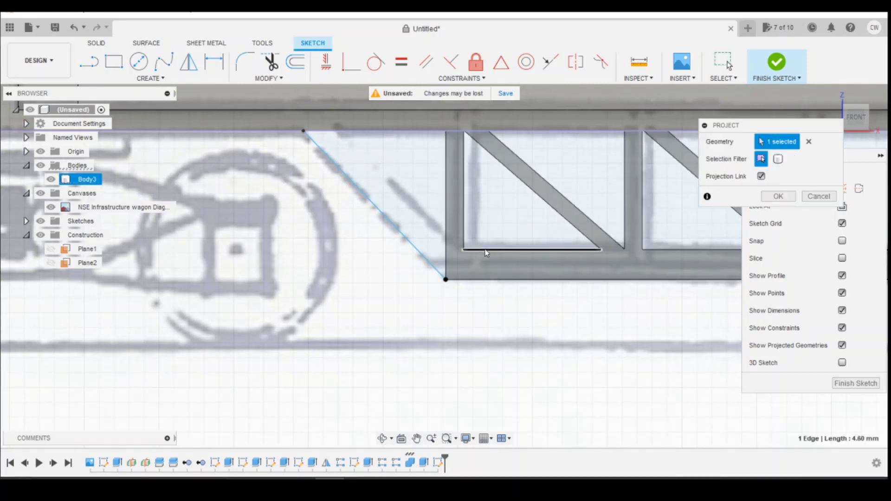
key(l)
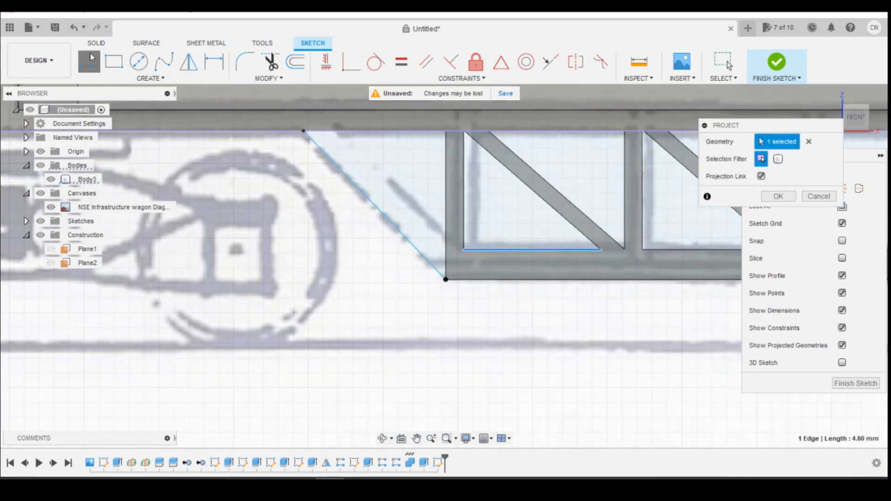
click(444, 251)
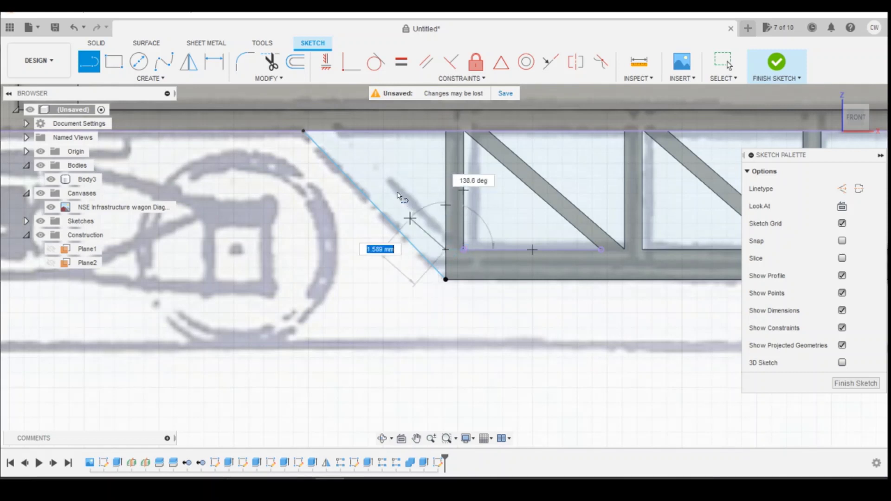
click(343, 130)
key(Escape)
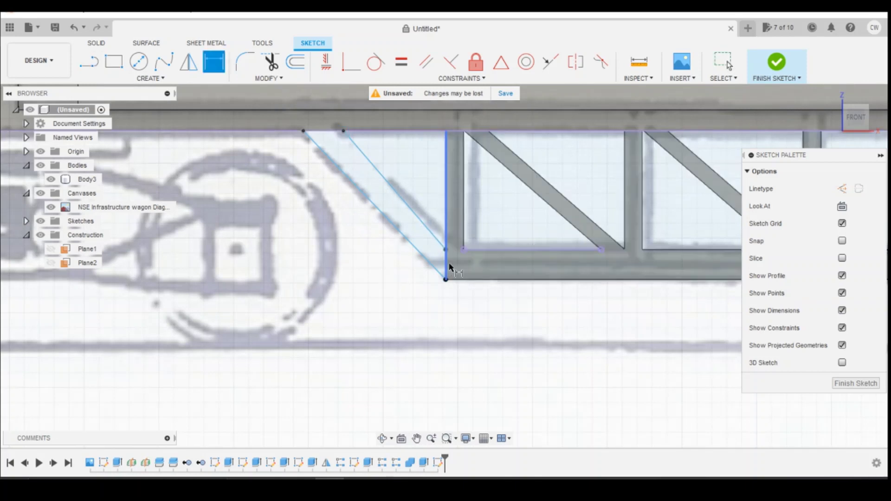
Step: Dimension the vertical gap between the lower endpoints of the two sloping lines at 1.00 mm
key(d)
click(446, 250)
click(446, 279)
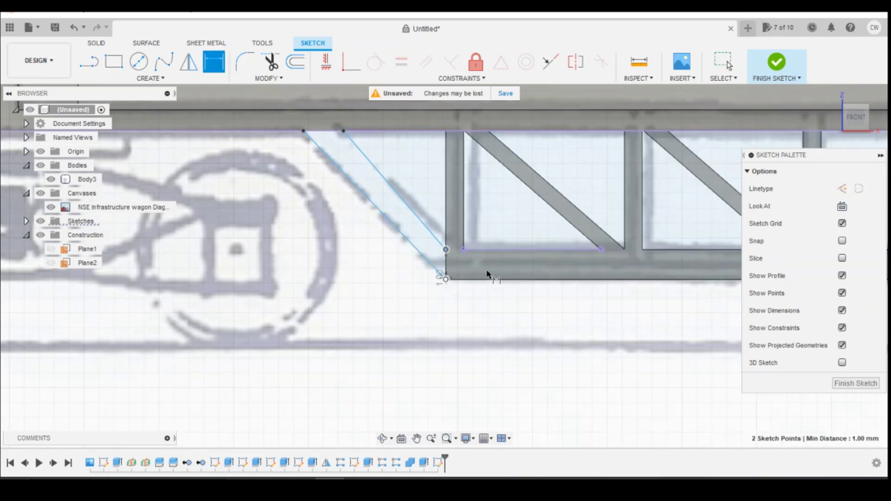
click(514, 306)
key(Return)
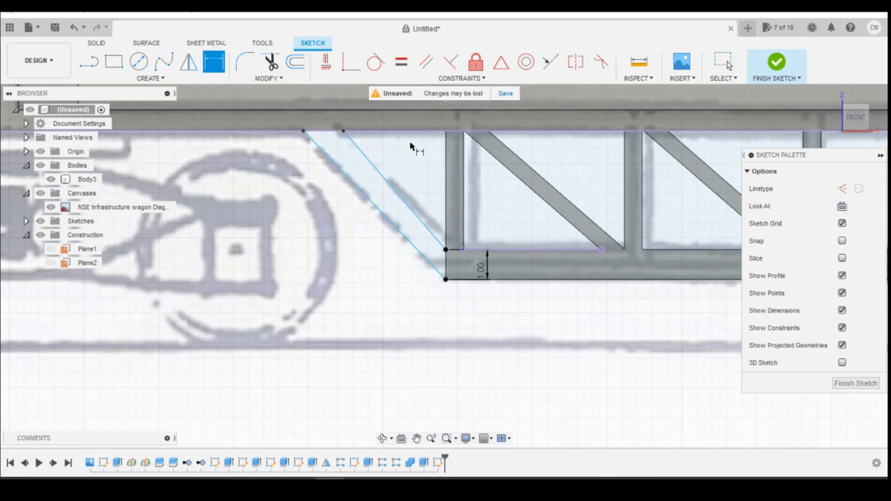
Step: Try a 1 mm dimension between the upper endpoints of the two sloping lines, and undo it
click(304, 131)
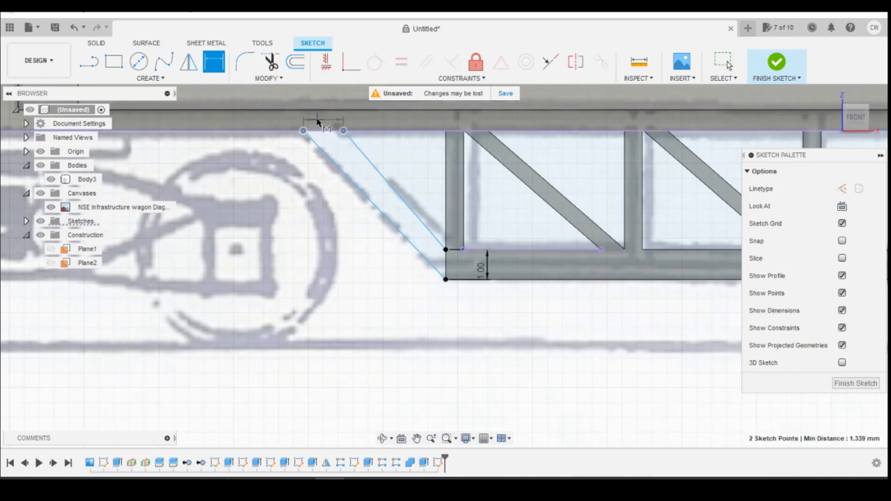
click(328, 117)
text(1)
key(Return)
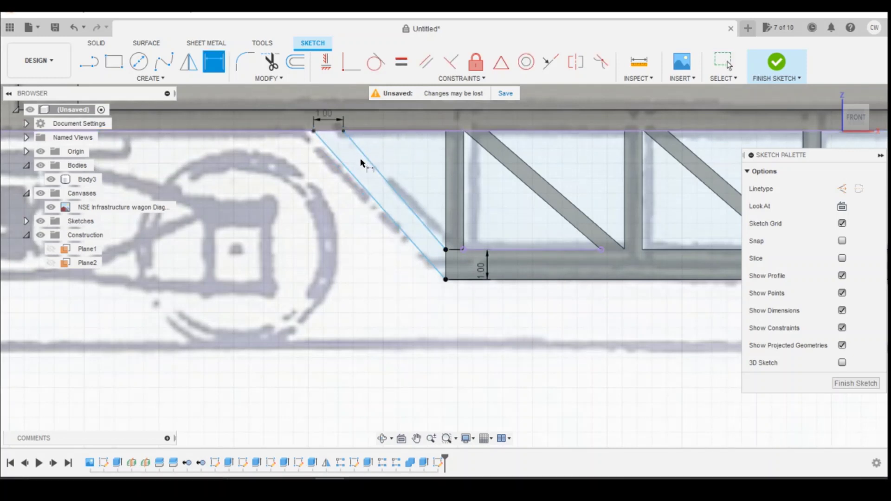
click(75, 28)
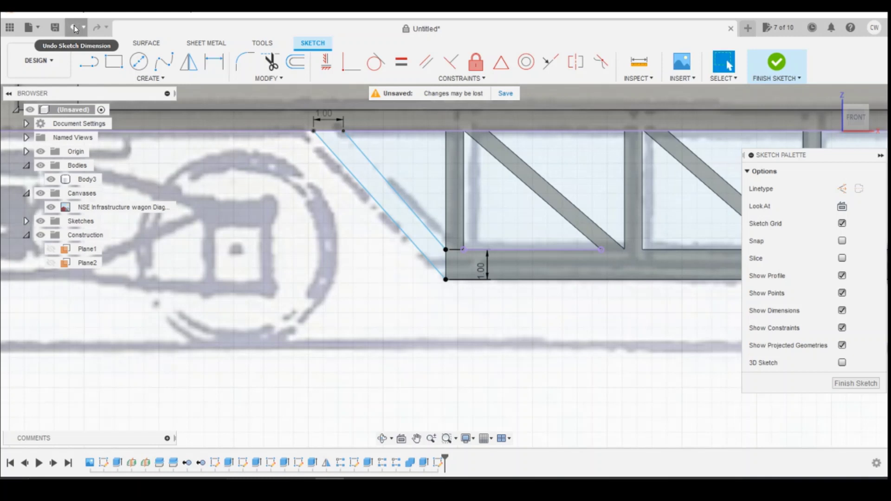
click(74, 28)
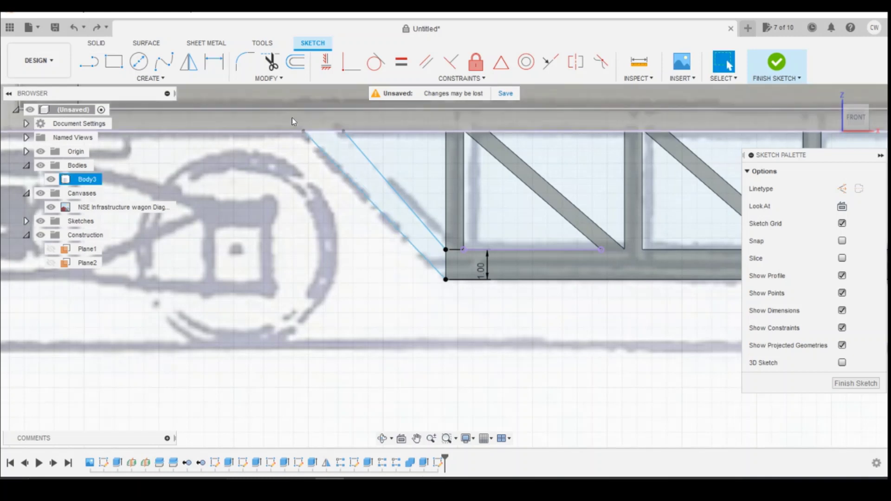
Step: Dimension the horizontal distance from the outer sloping line's upper endpoint to the top corner of the end upright, accepting its drawn length
key(d)
click(304, 131)
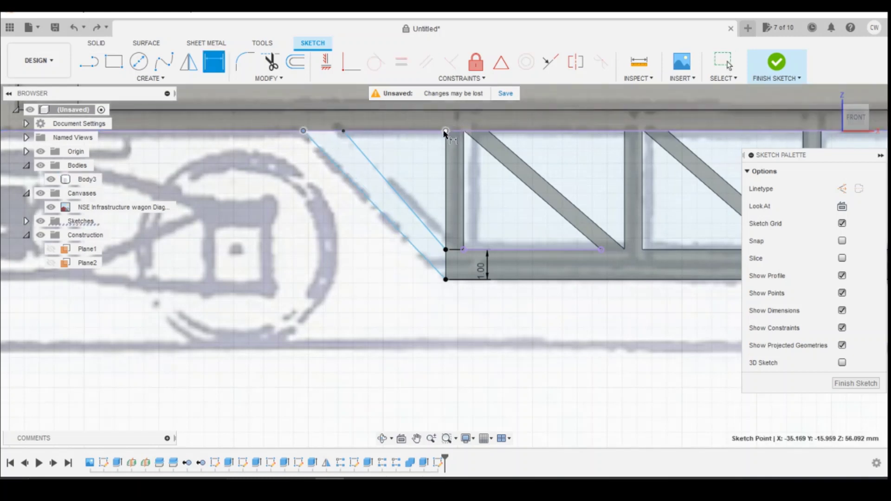
click(446, 132)
click(439, 112)
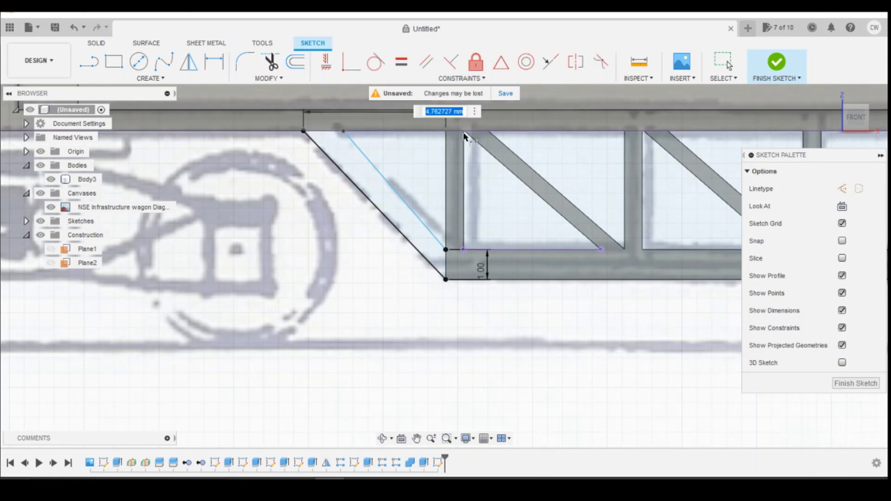
key(Return)
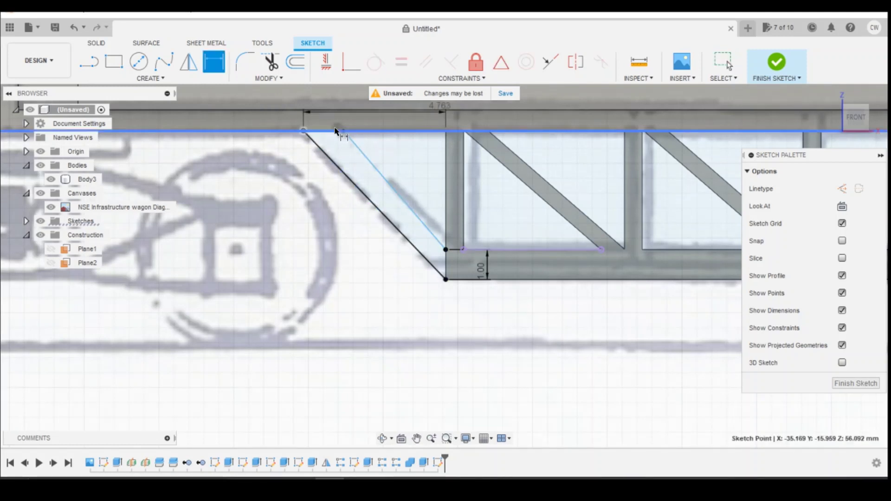
Step: Dimension the horizontal gap between the upper endpoints of the two sloping lines at 1.00 mm
click(342, 132)
click(339, 125)
text(1)
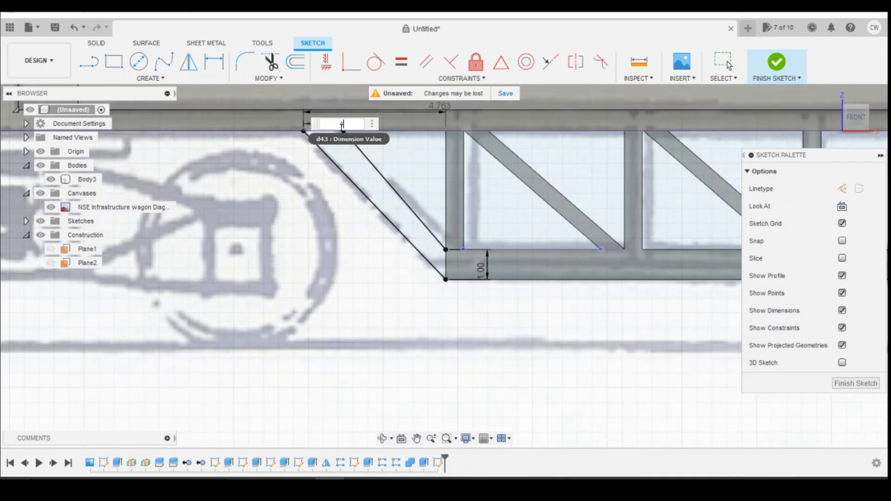
key(Return)
key(Escape)
Step: Extrude the sloping end brace profile to the depth of the existing truss members, joining it to the underframe
right_click(411, 227)
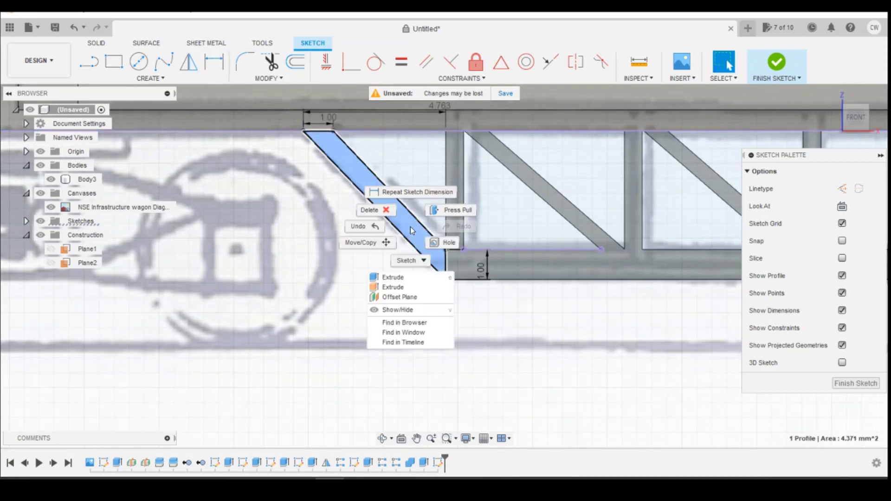
click(409, 275)
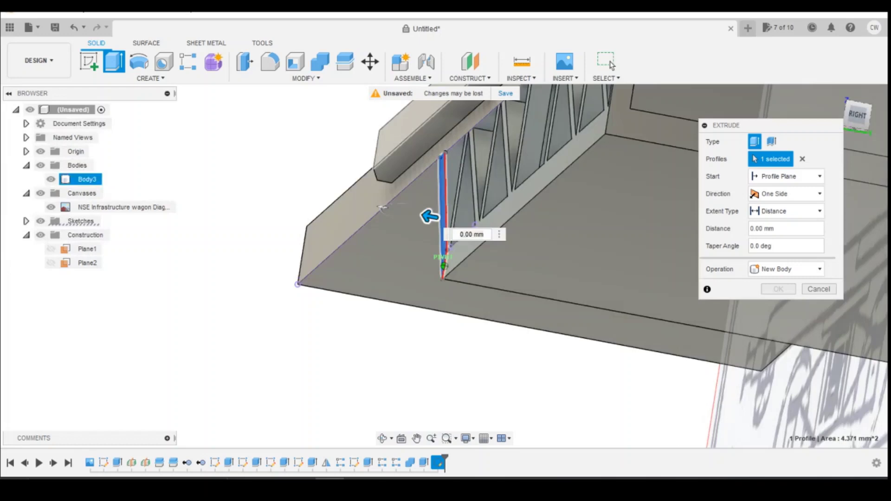
shift+middle_drag(444, 266, 455, 281)
scroll(329, 311, up, 4)
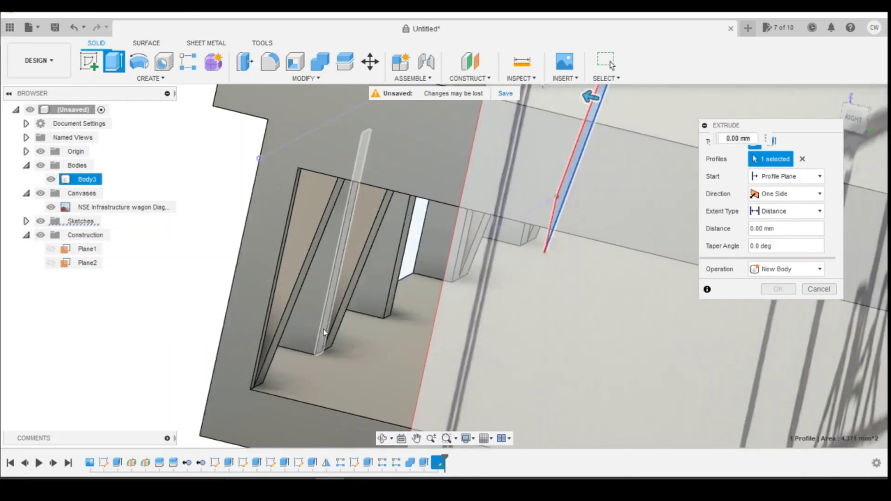
click(324, 331)
click(778, 288)
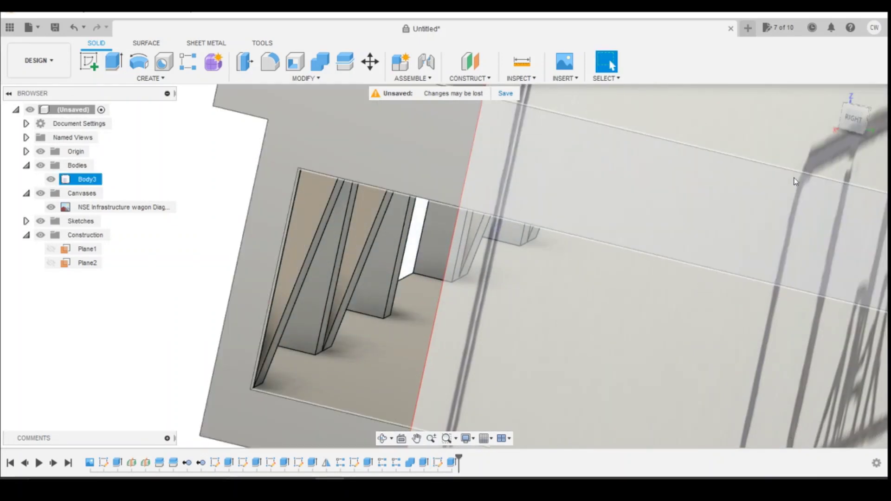
Step: Inspect the underframe with its sloping end brace against the wagon diagram, from the front and at an angle
click(833, 95)
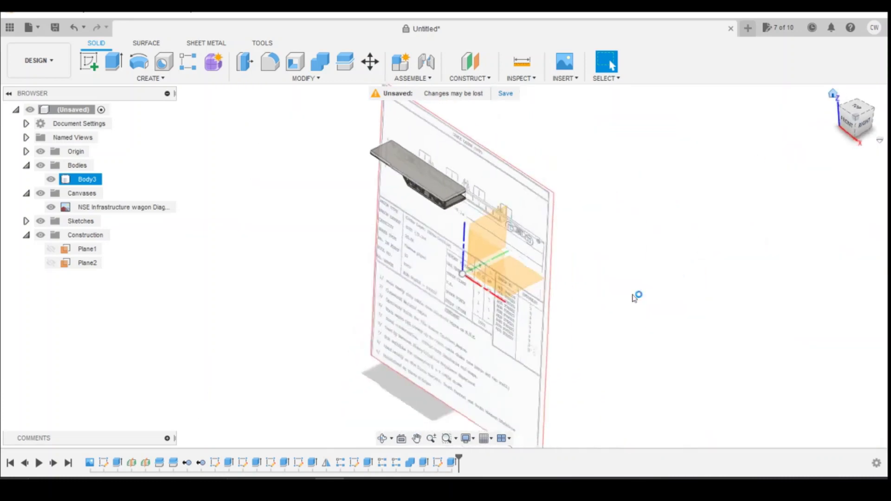
click(846, 121)
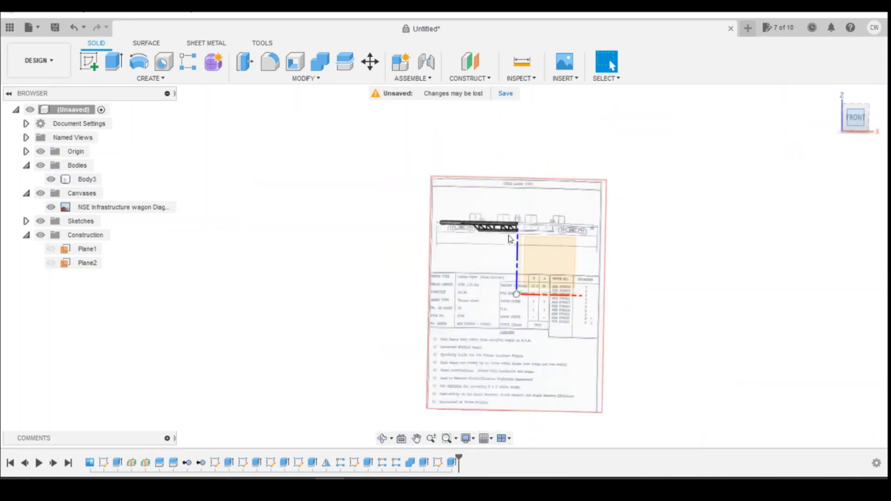
scroll(417, 188, up, 10)
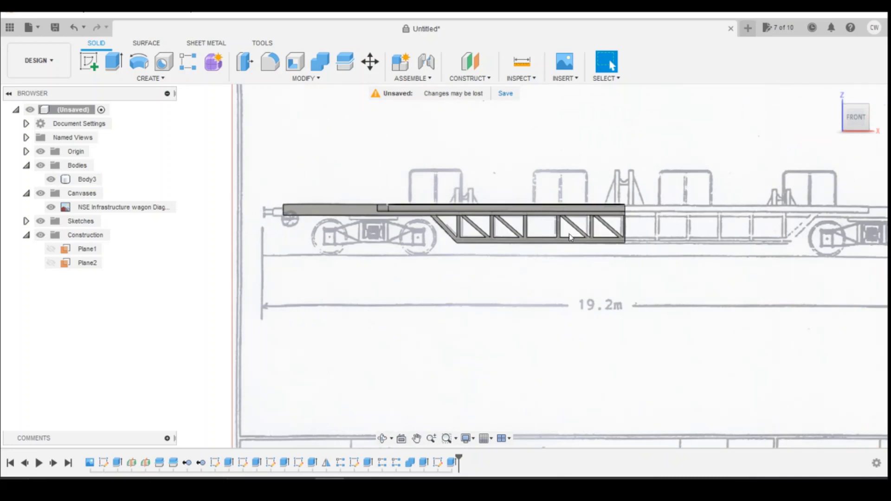
click(507, 226)
click(631, 228)
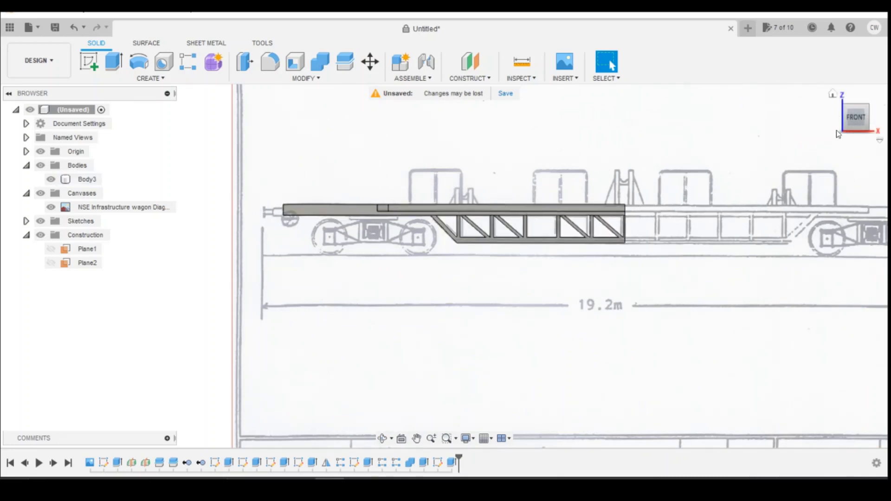
mouse_move(857, 120)
mouse_down()
mouse_move(856, 130)
mouse_move(872, 124)
mouse_move(872, 134)
mouse_move(853, 113)
mouse_move(850, 122)
mouse_move(859, 118)
mouse_move(818, 150)
mouse_up()
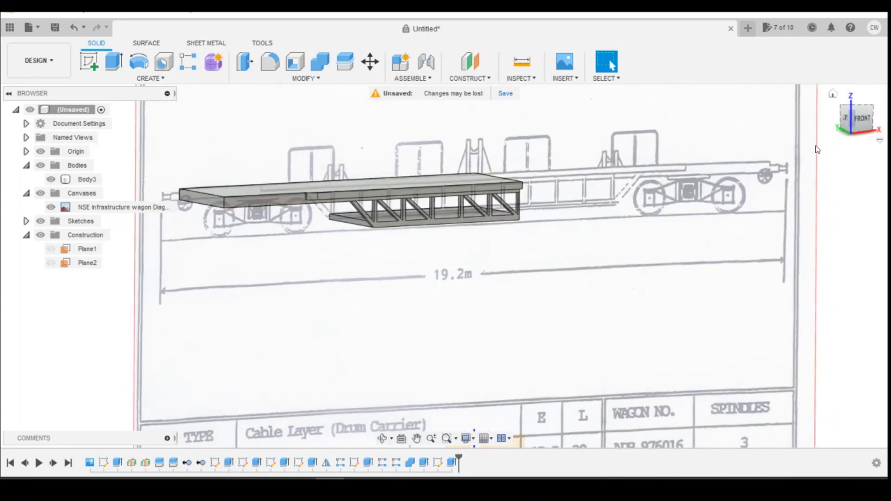
click(863, 119)
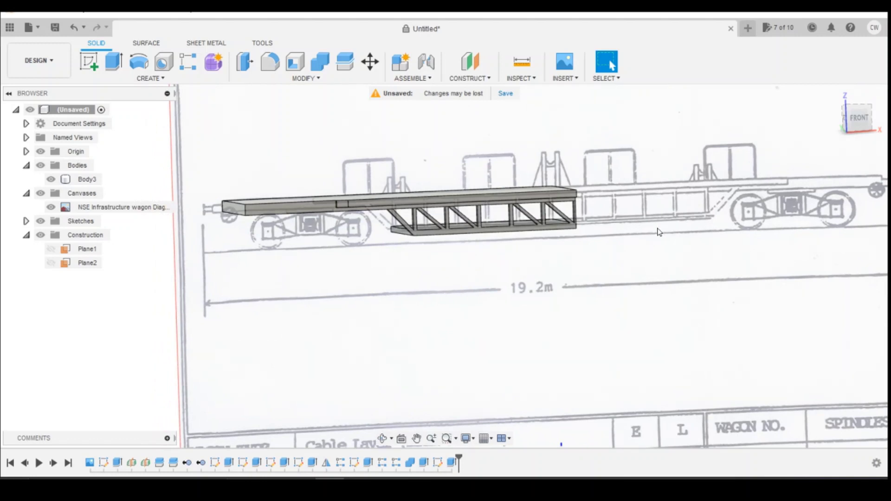